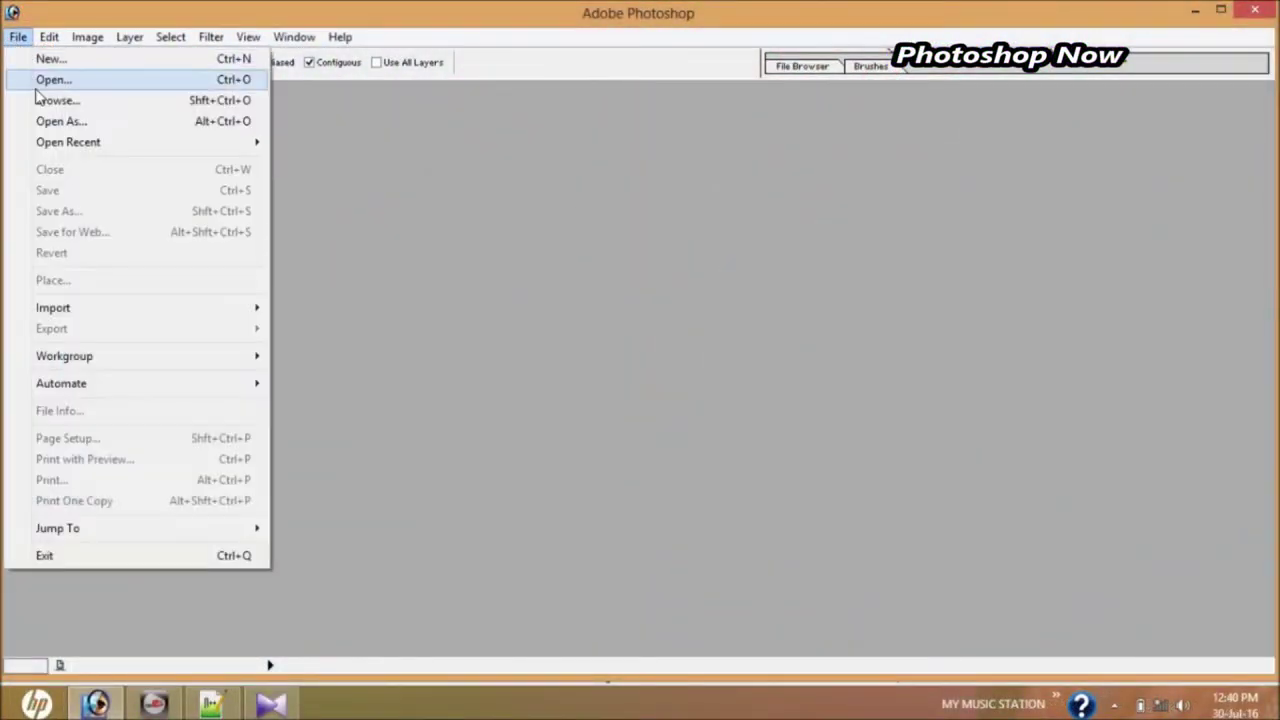
Step: Open the File menu to reach the Open command
click(50, 80)
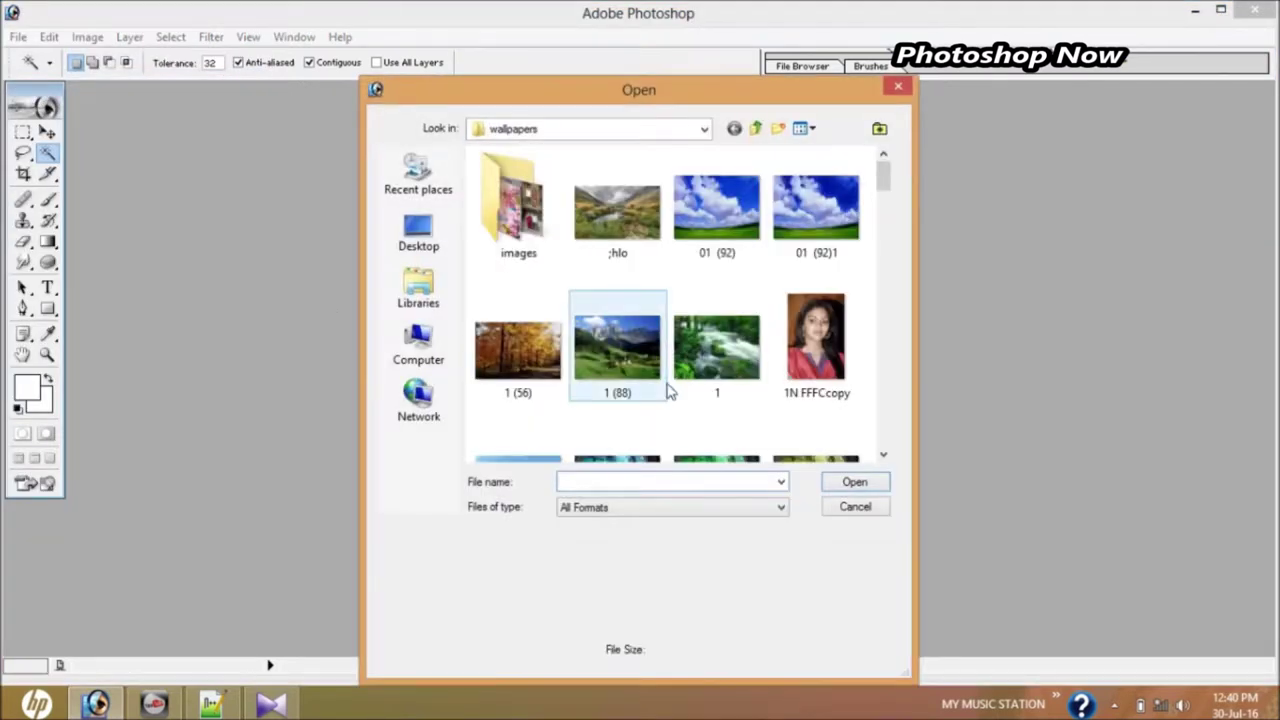
Step: Open 1N FFFCcopy.JPG from wallpapers, maximize its window and zoom to 16.7%
click(884, 457)
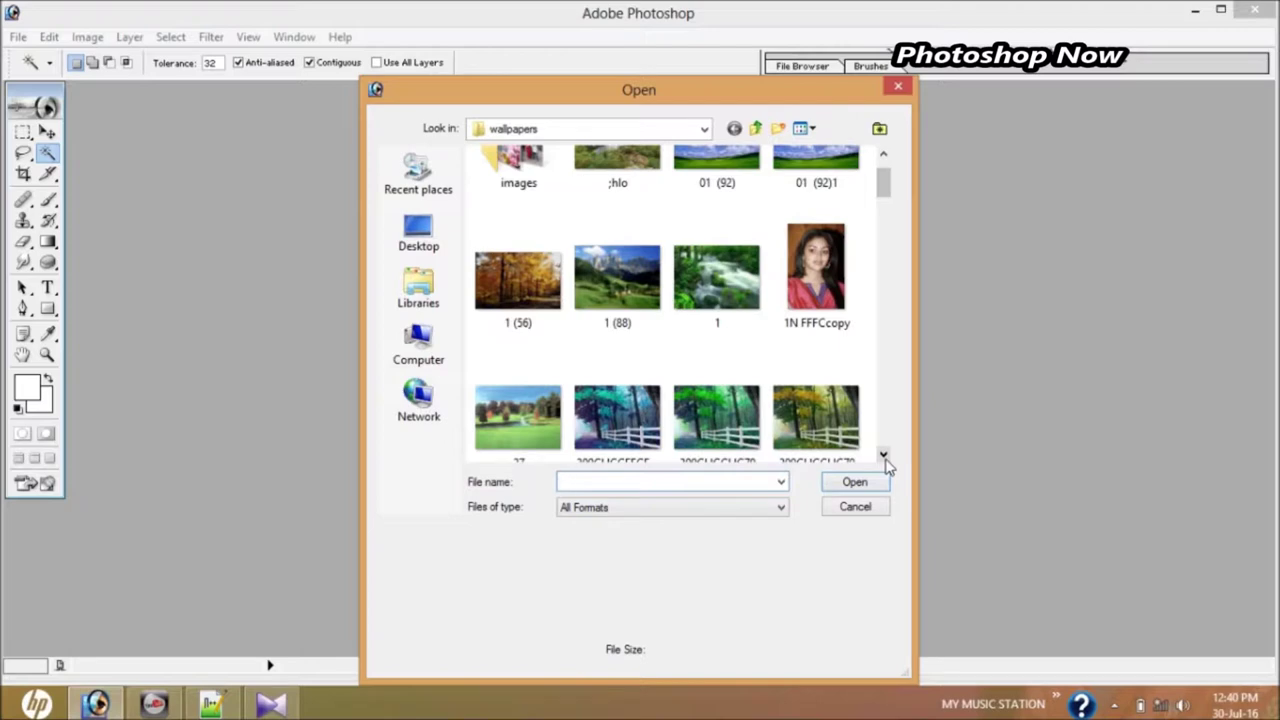
double_click(849, 292)
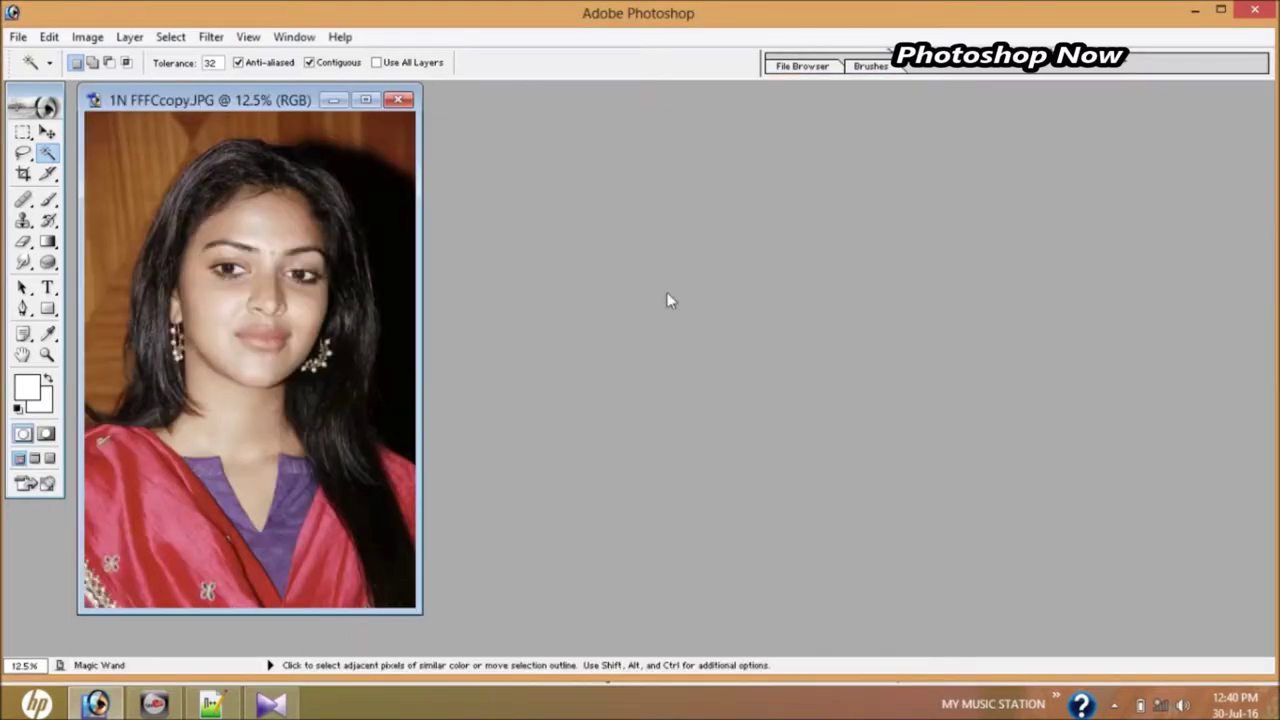
click(367, 100)
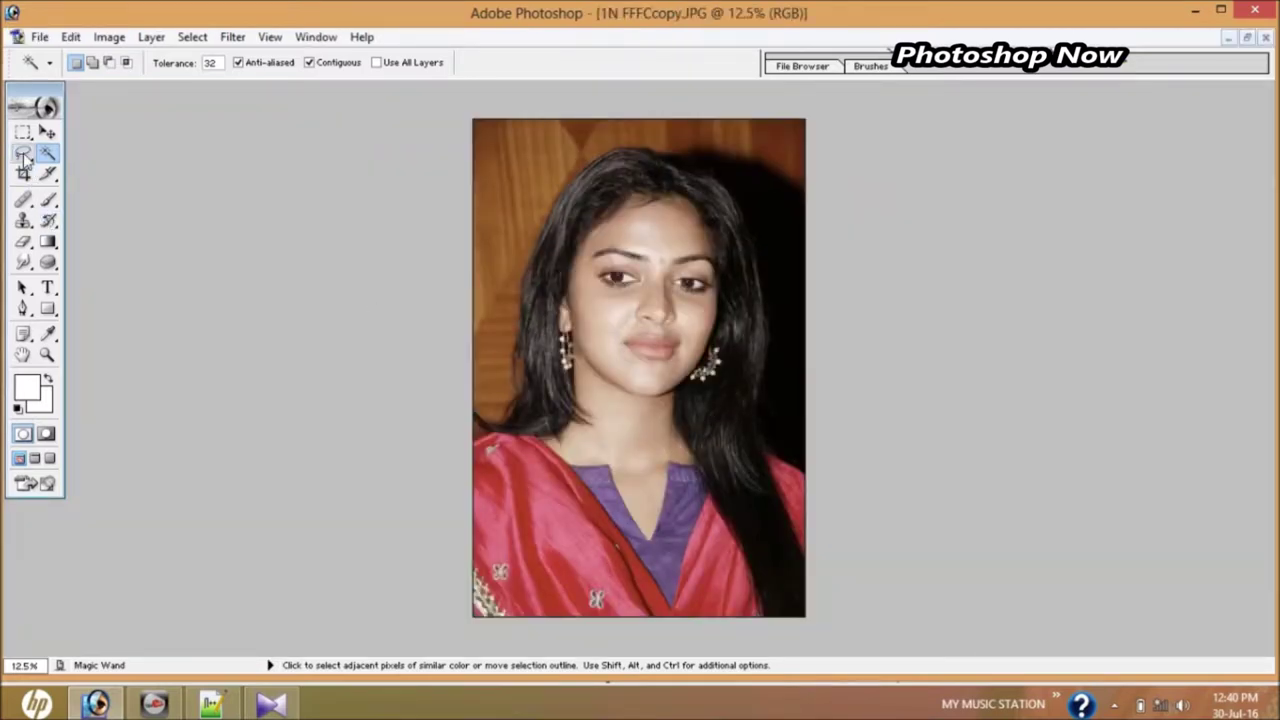
click(47, 132)
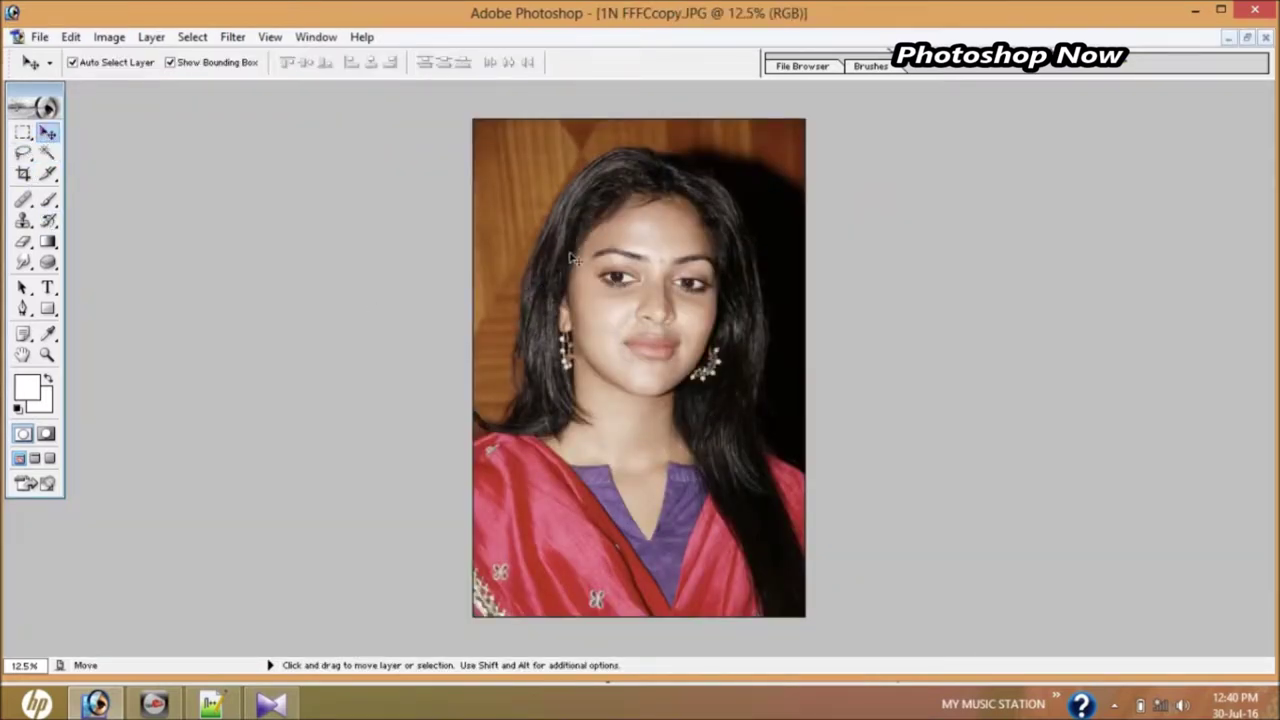
key(ctrl+plus)
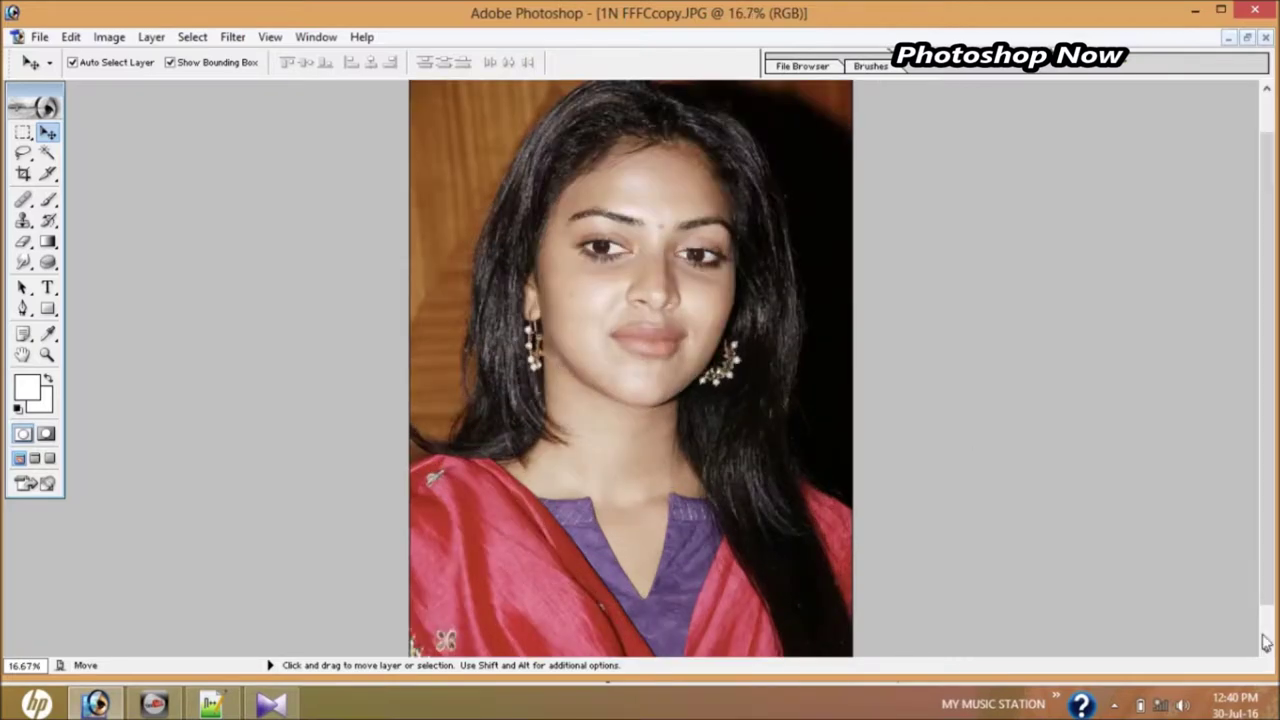
click(1268, 651)
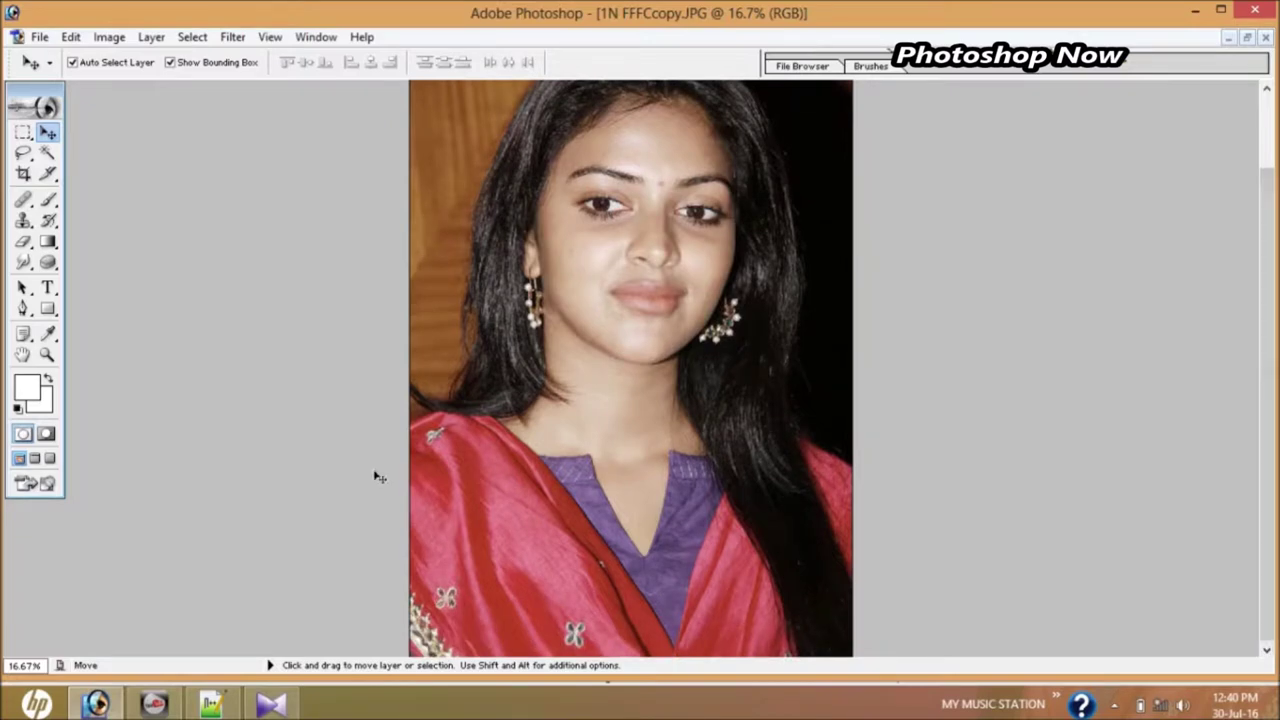
click(48, 288)
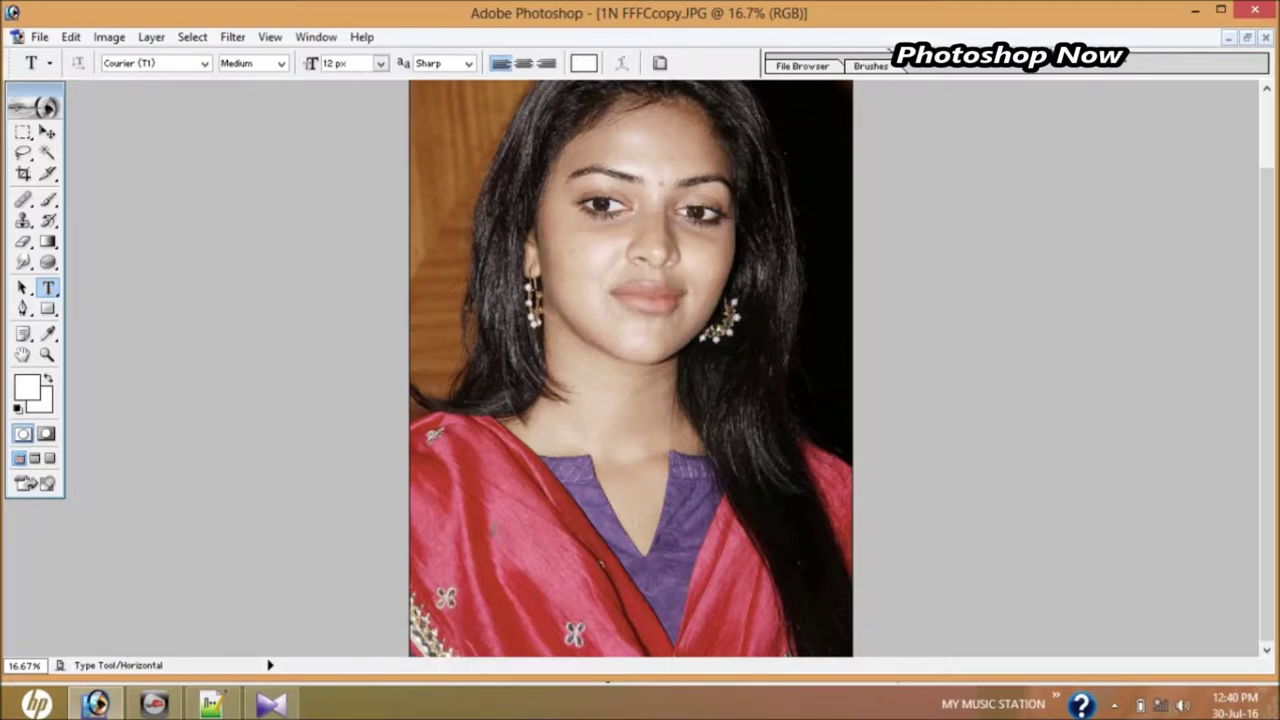
Step: Start a small text layer on the red dress with a green text colour
click(480, 572)
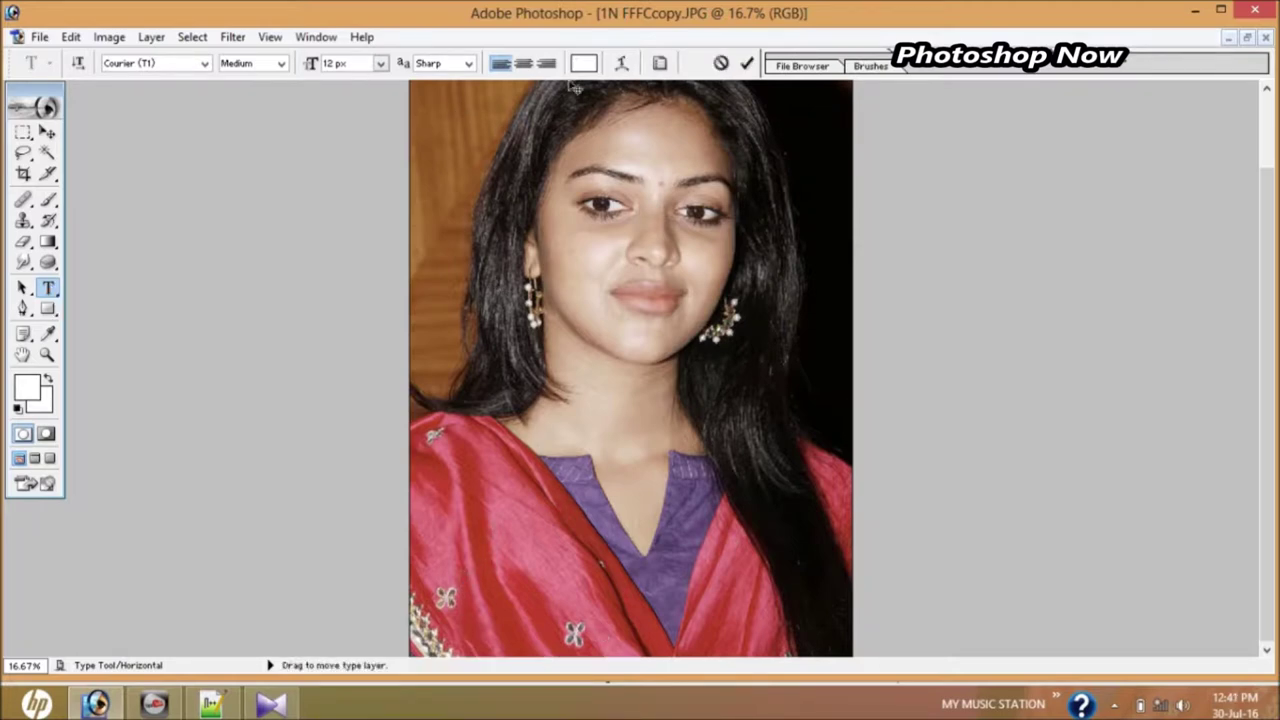
click(585, 63)
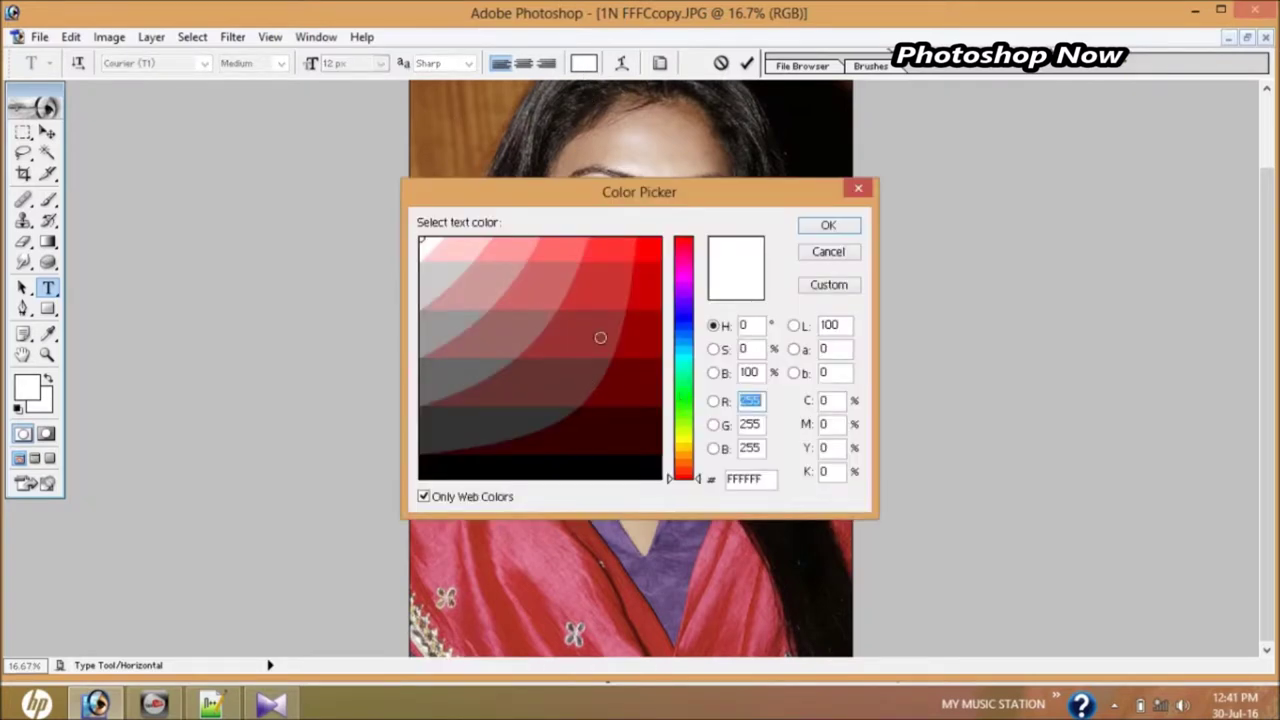
click(683, 399)
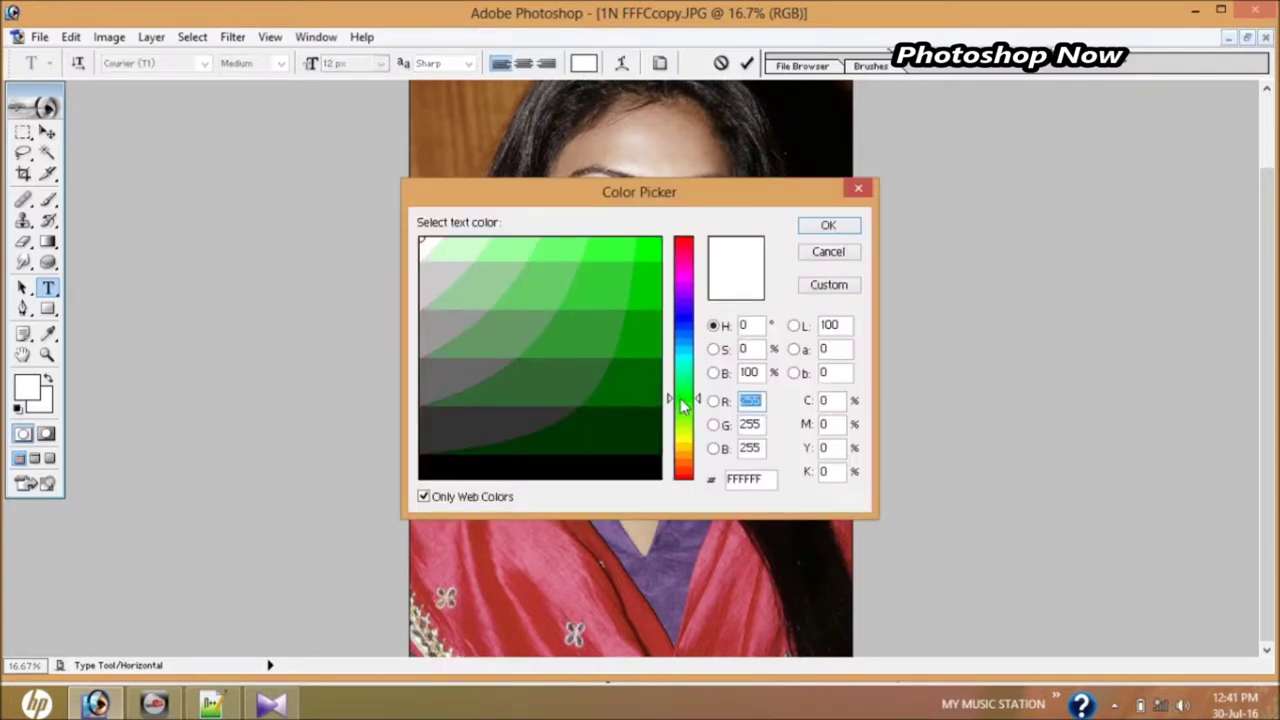
click(826, 227)
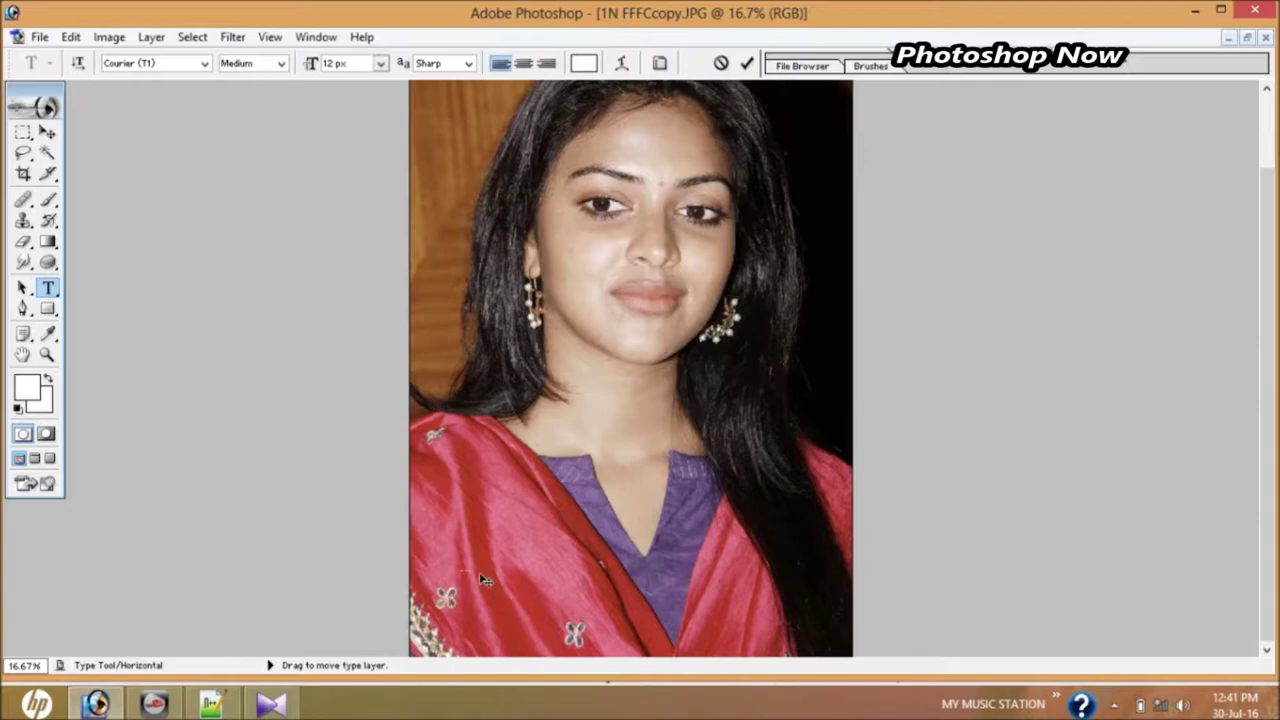
click(47, 132)
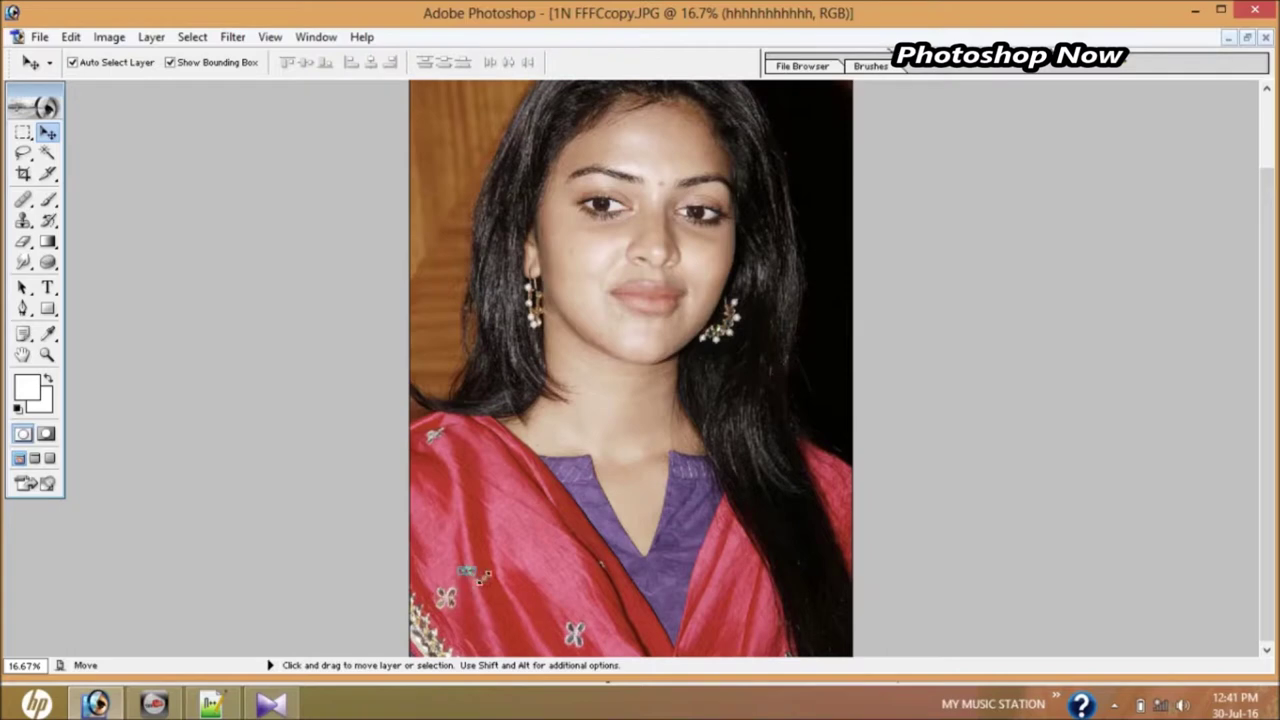
Step: Scale the text to 858.8 px across the dress front and select its letters
key(ctrl+t)
drag(488, 578, 672, 578)
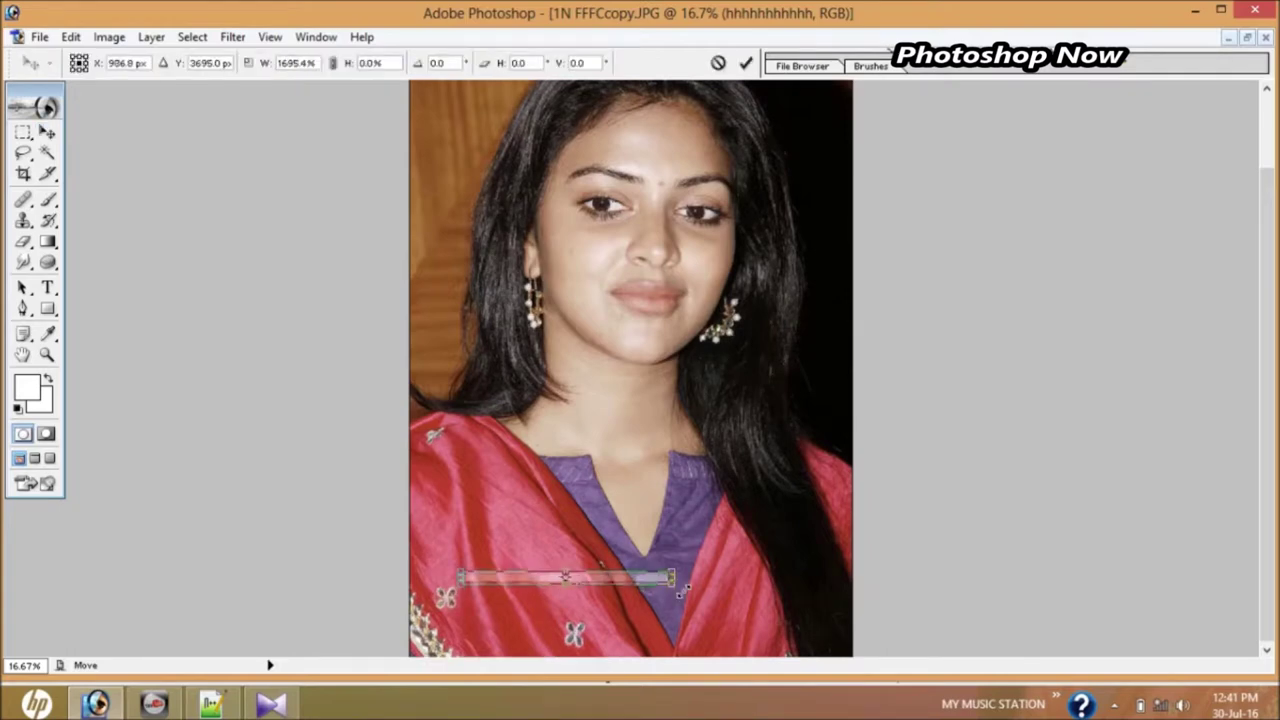
drag(565, 578, 565, 496)
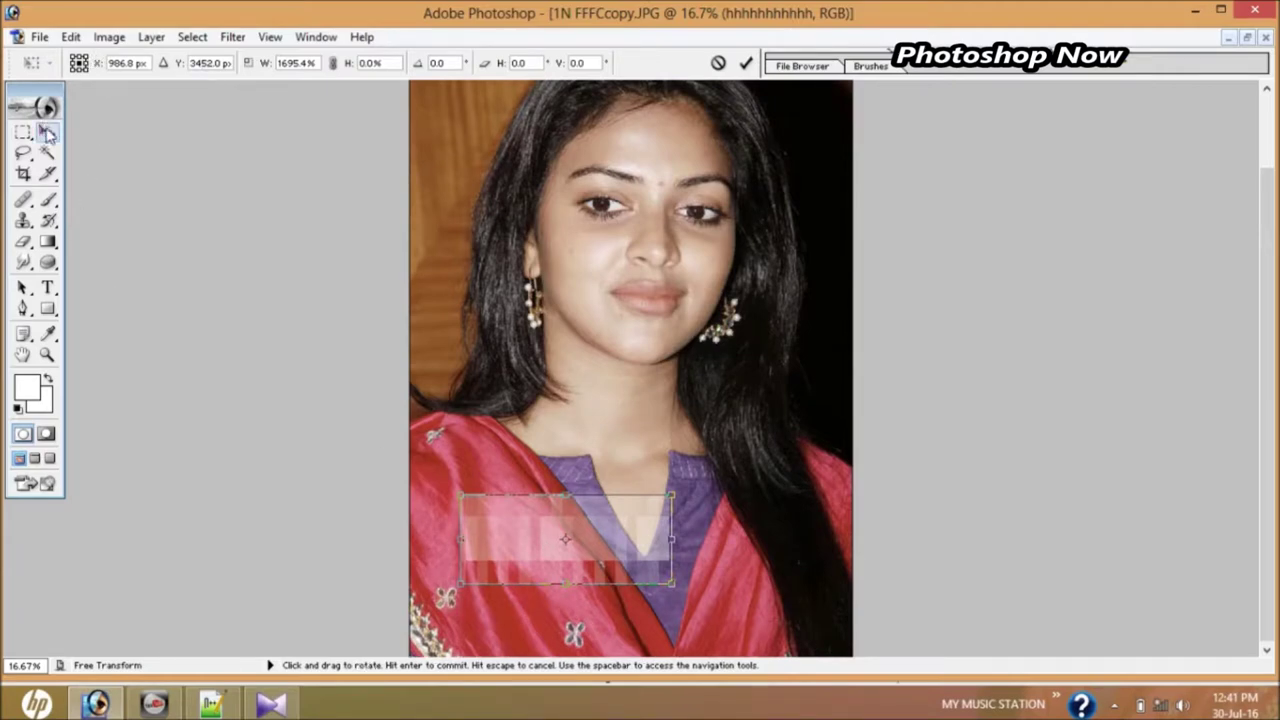
click(48, 288)
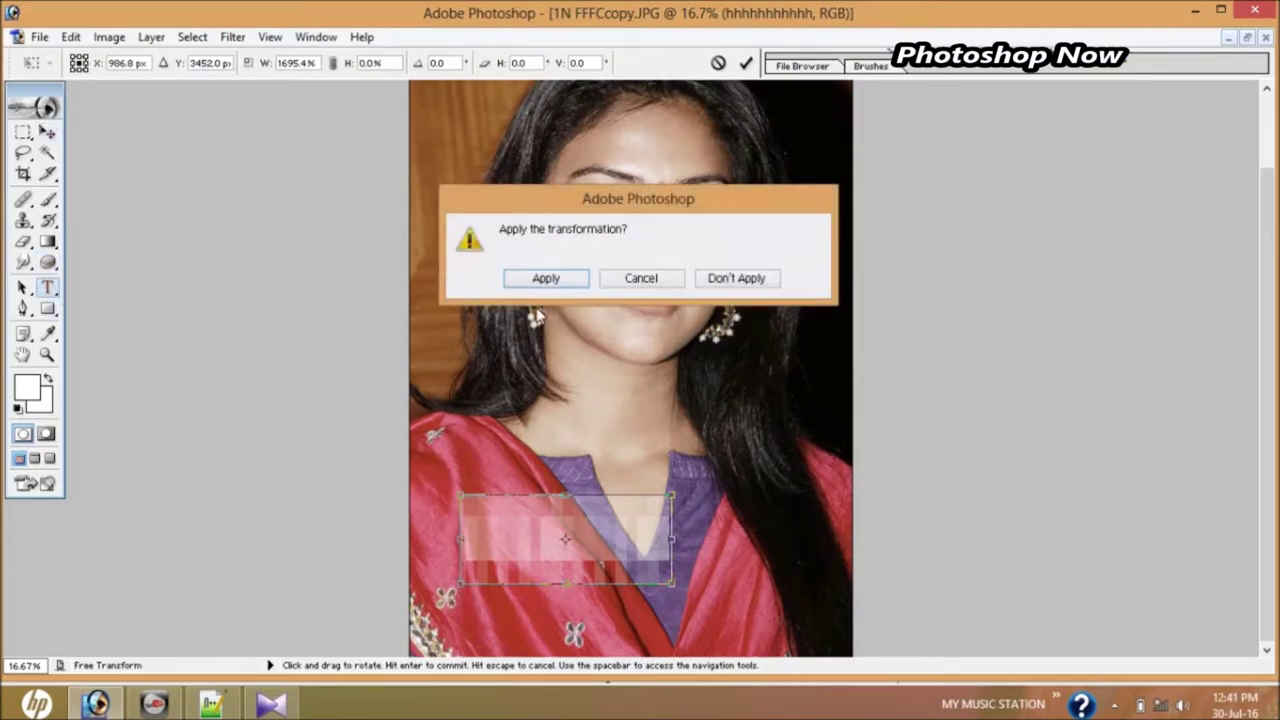
click(548, 278)
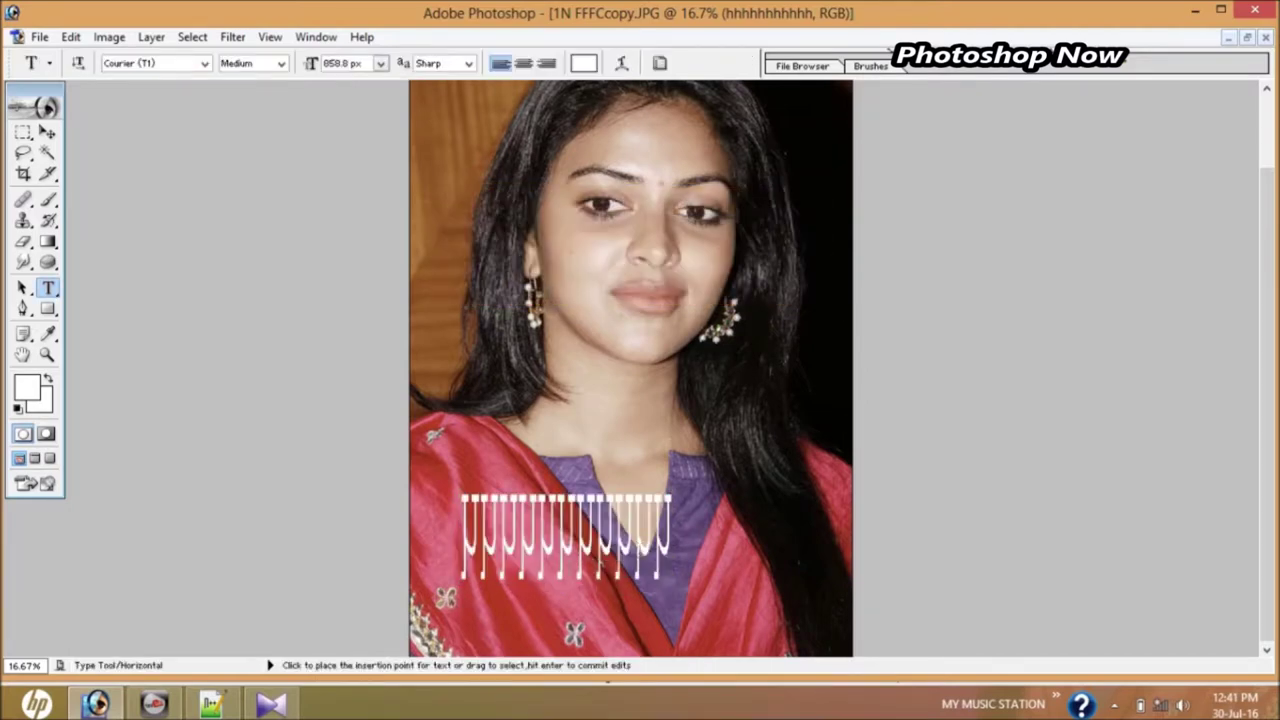
drag(670, 540, 400, 574)
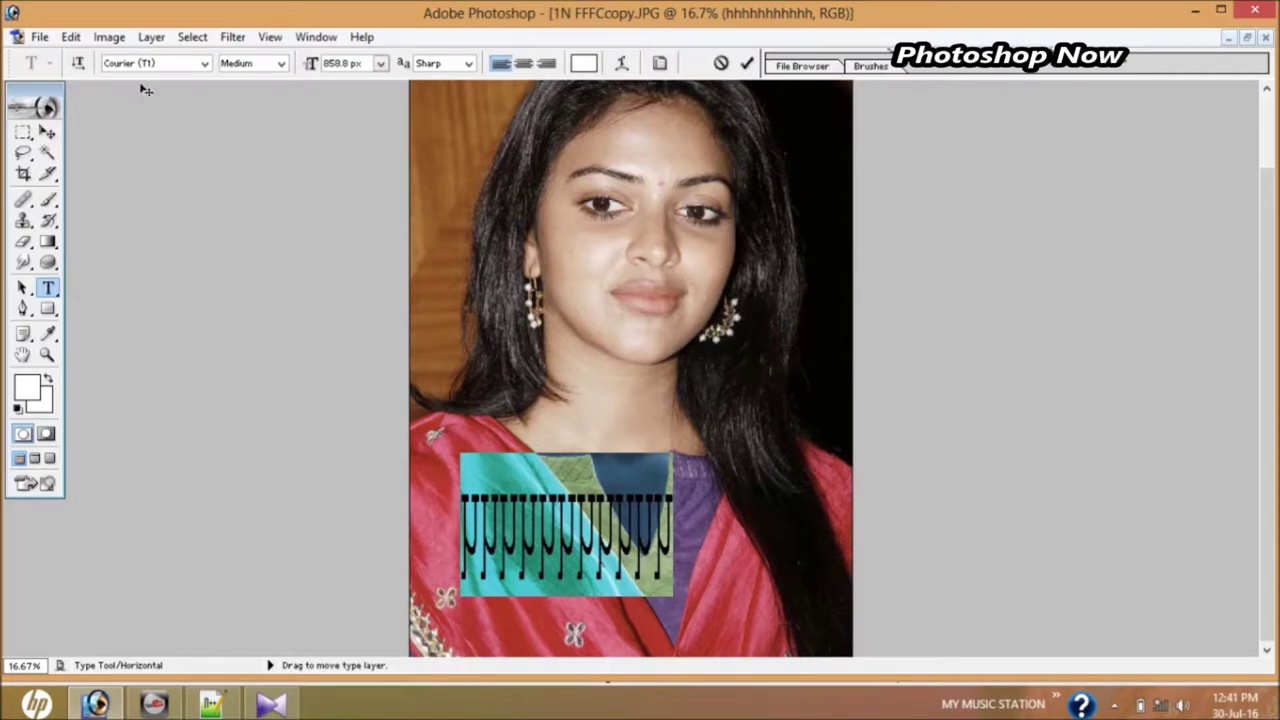
Step: Set the text font to Myriad Hebrew
click(205, 63)
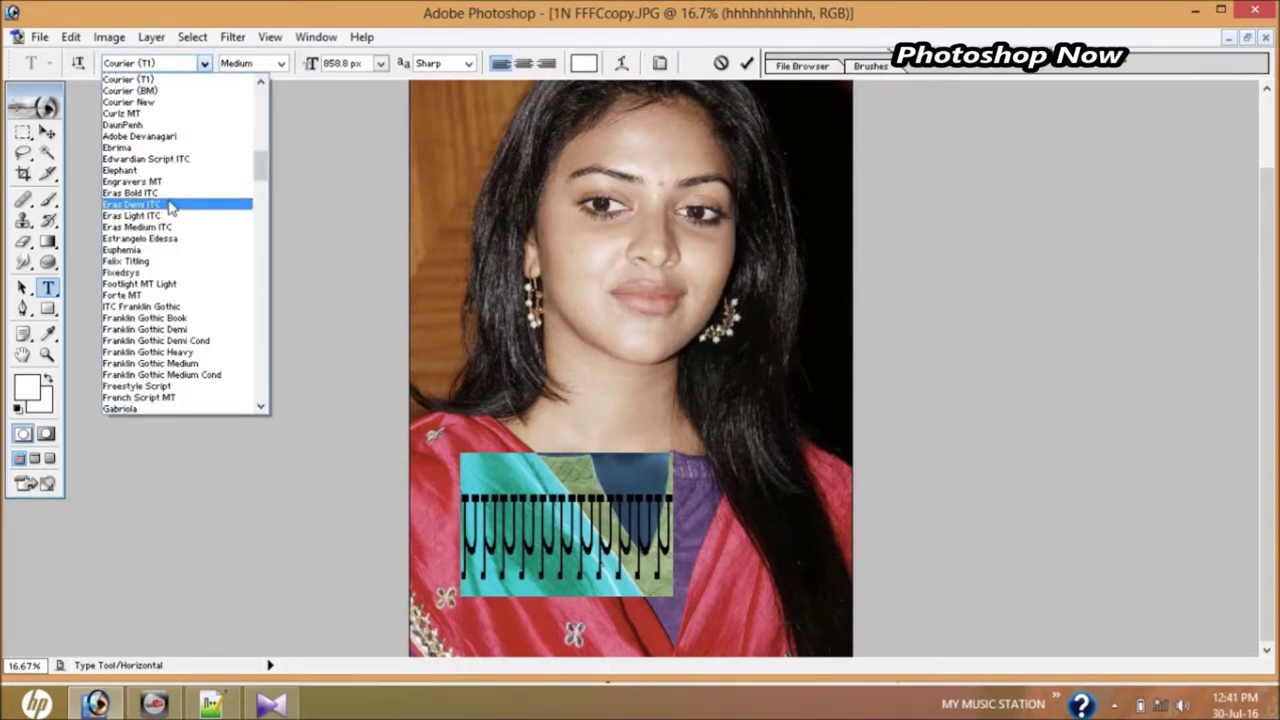
click(260, 410)
click(260, 410)
click(260, 410)
click(260, 410)
click(260, 410)
click(260, 410)
click(260, 410)
click(260, 410)
click(260, 410)
click(260, 410)
click(260, 410)
click(260, 410)
click(260, 410)
click(260, 410)
click(260, 410)
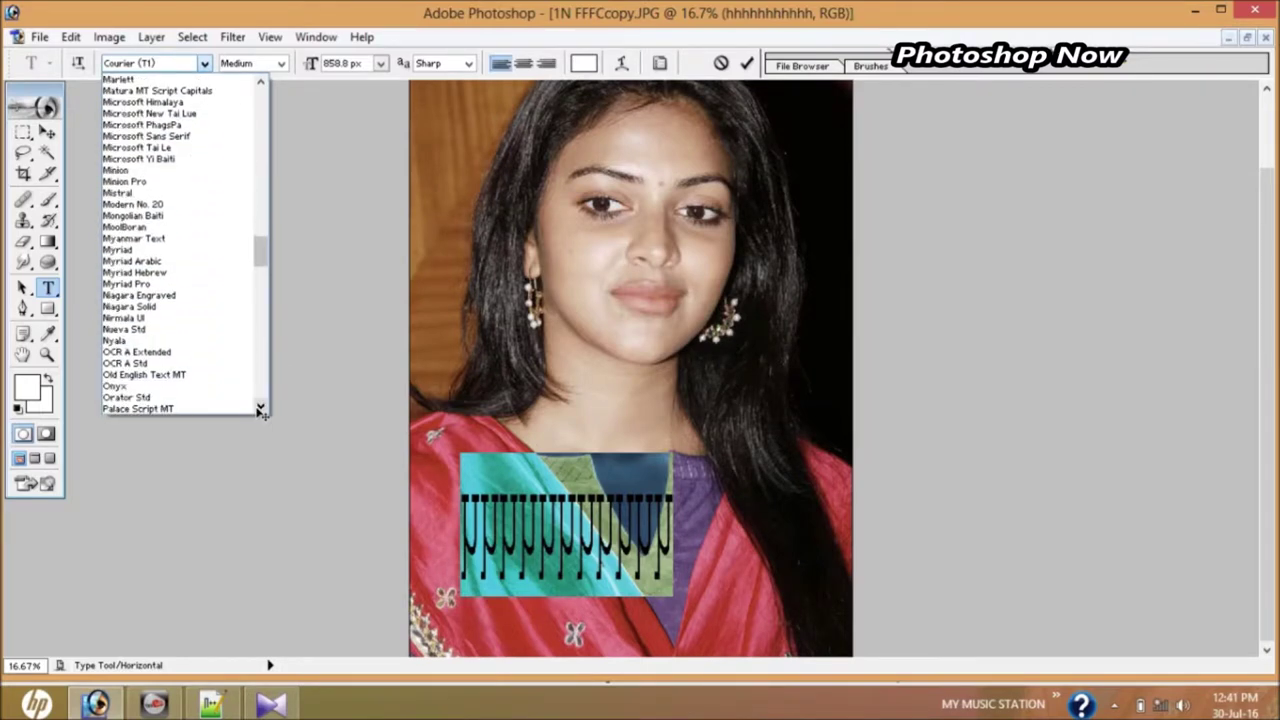
click(260, 410)
click(260, 410)
click(165, 252)
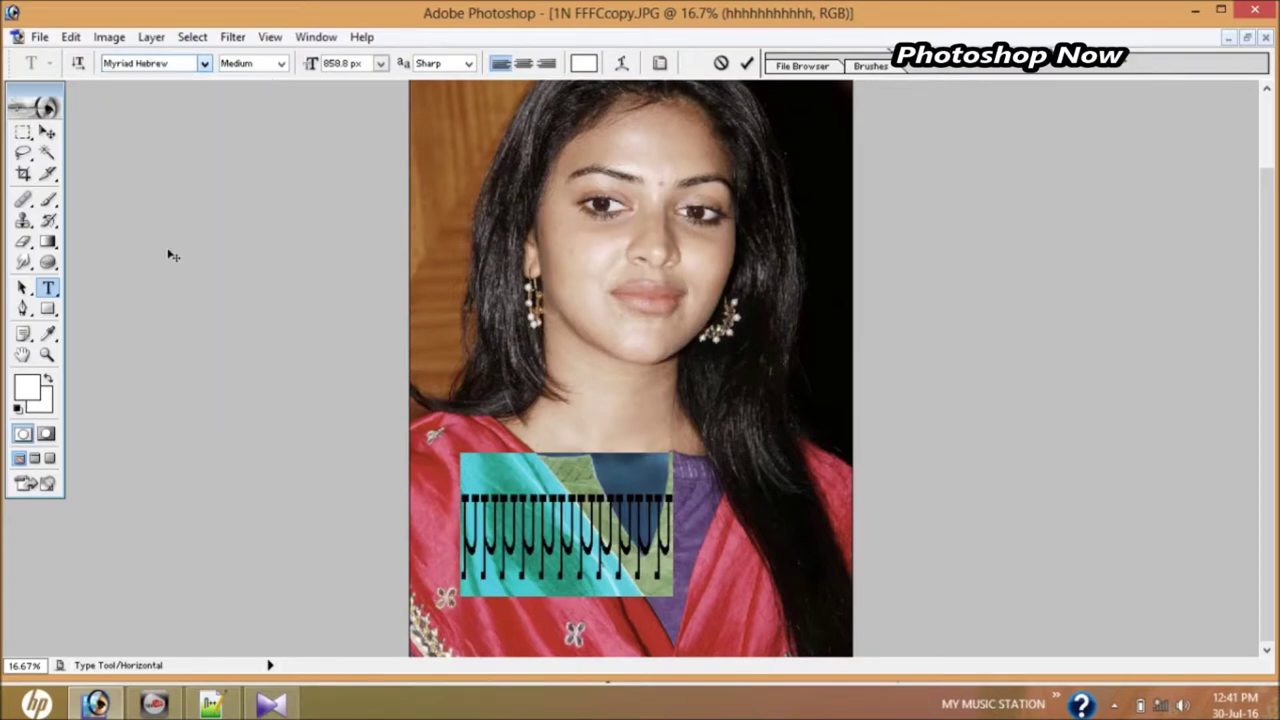
Step: Make the text Bold Italic and delete the placeholder letters
click(281, 63)
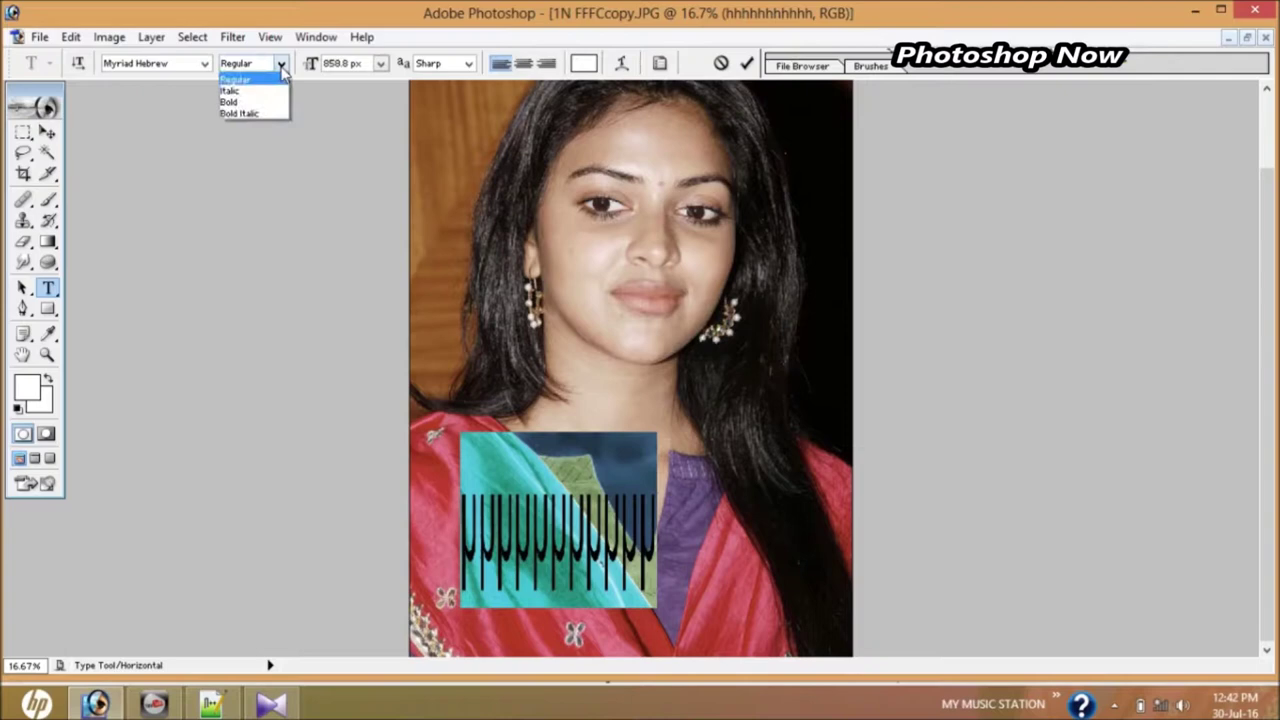
click(262, 113)
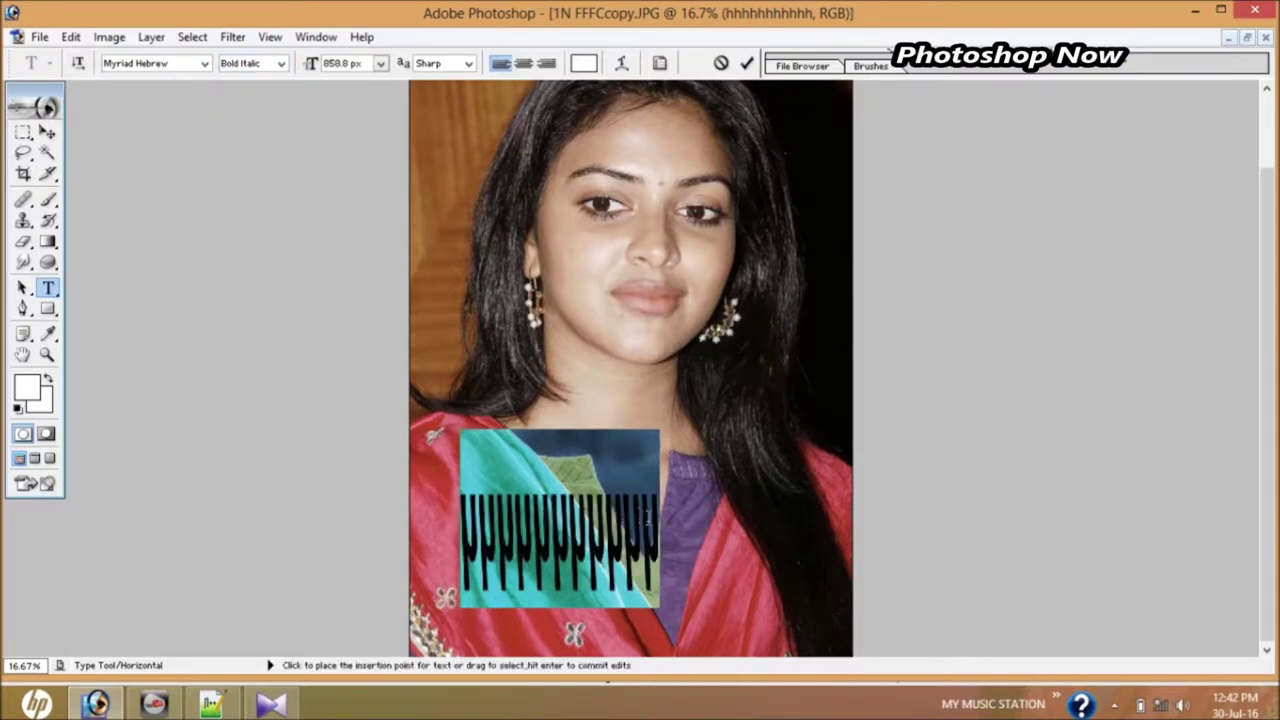
key(BackSpace)
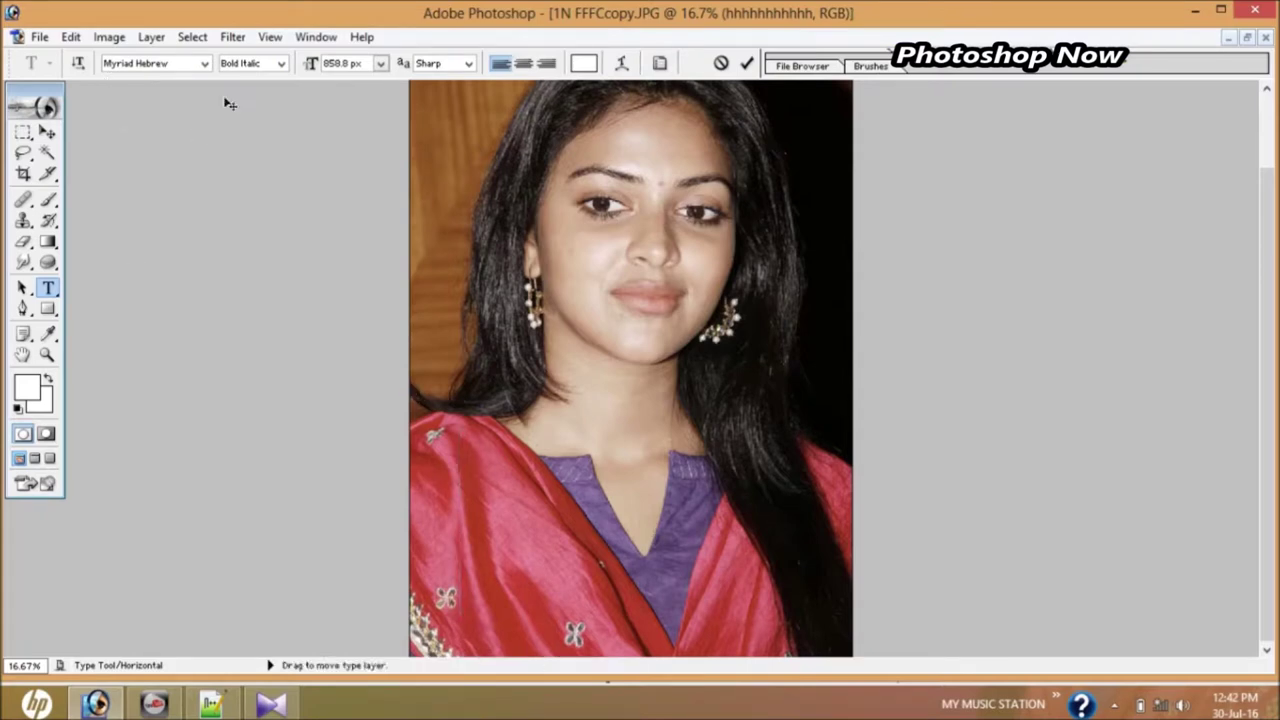
click(204, 64)
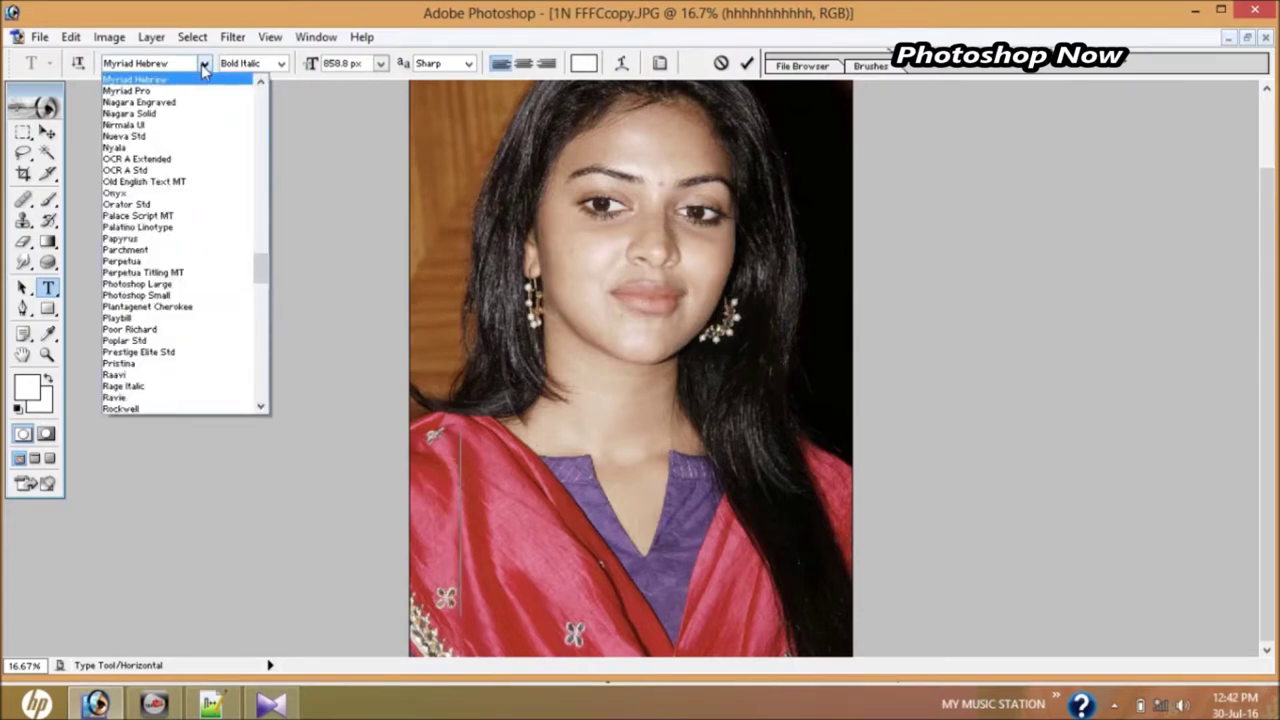
Step: Try Niagara Solid, then set the font to Microsoft PhagsPa
click(194, 115)
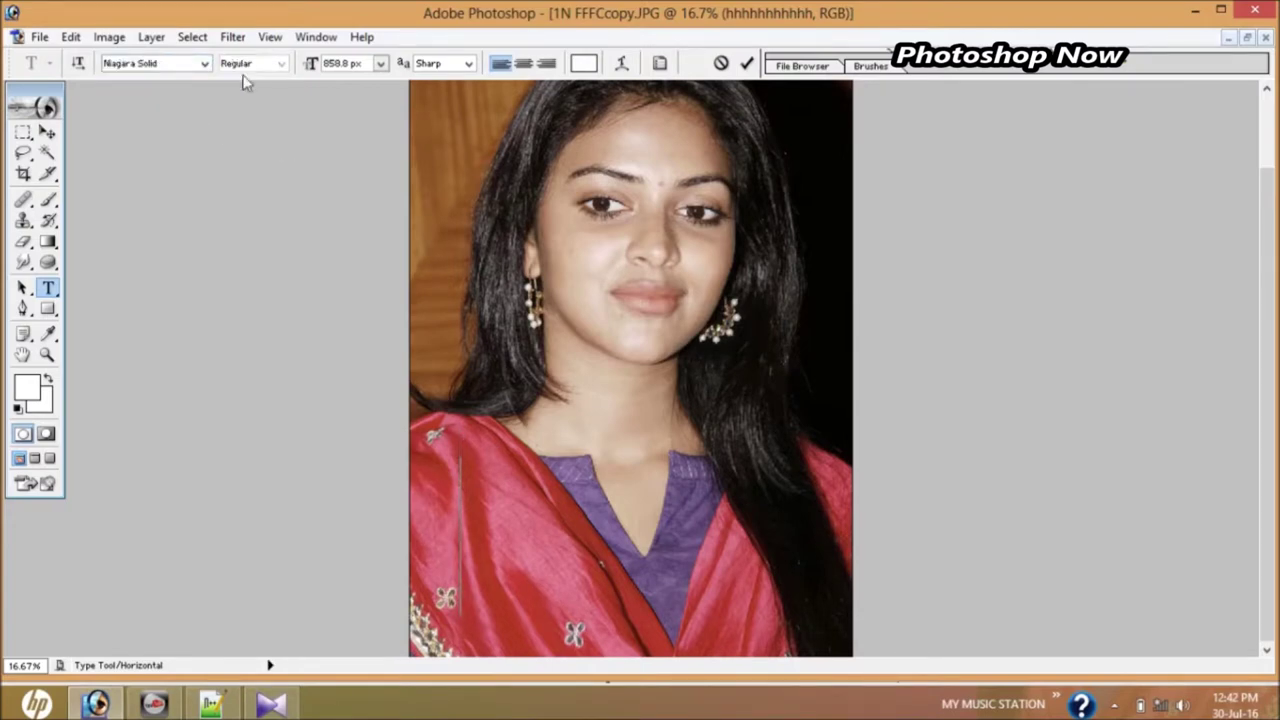
click(177, 67)
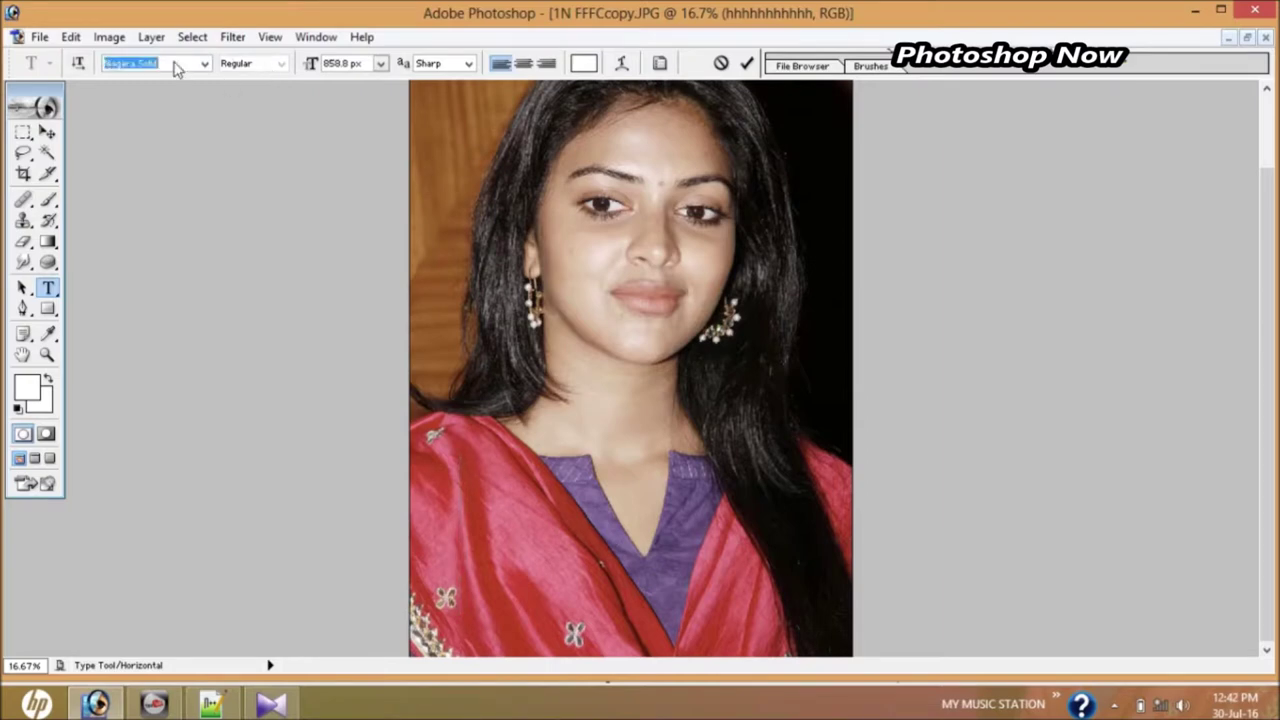
click(204, 64)
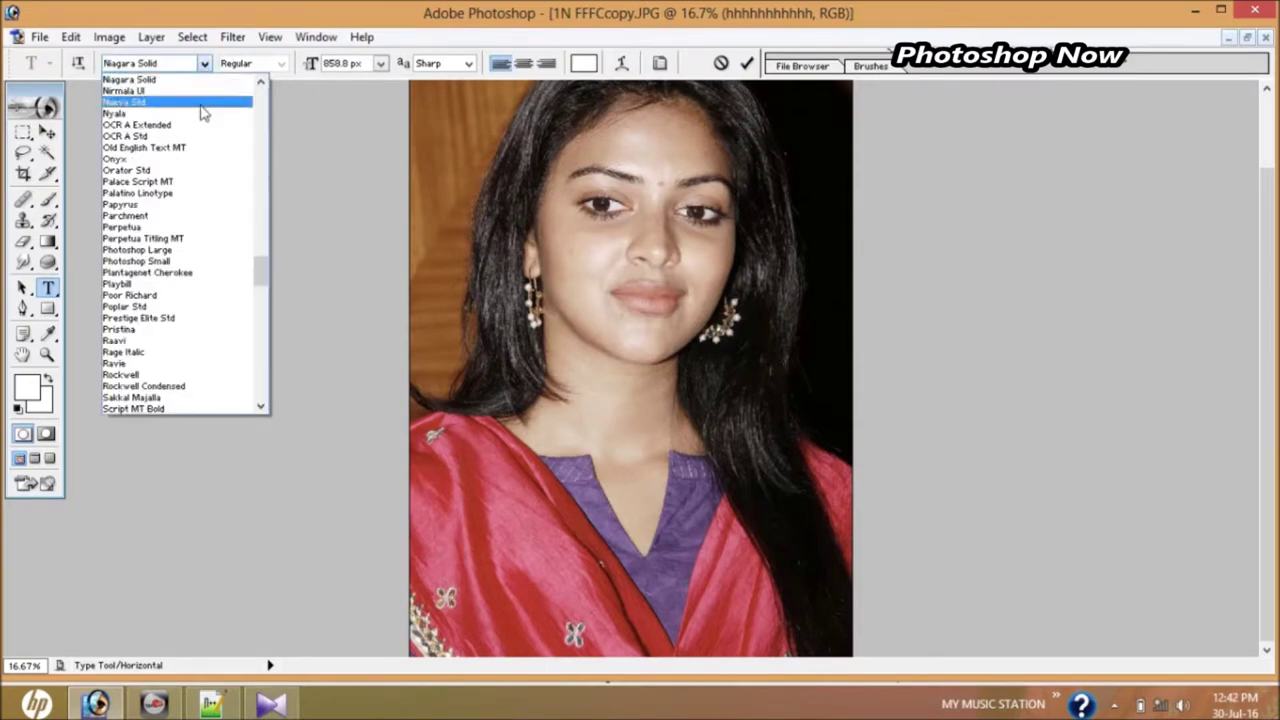
click(260, 84)
scroll(260, 87, up, 6)
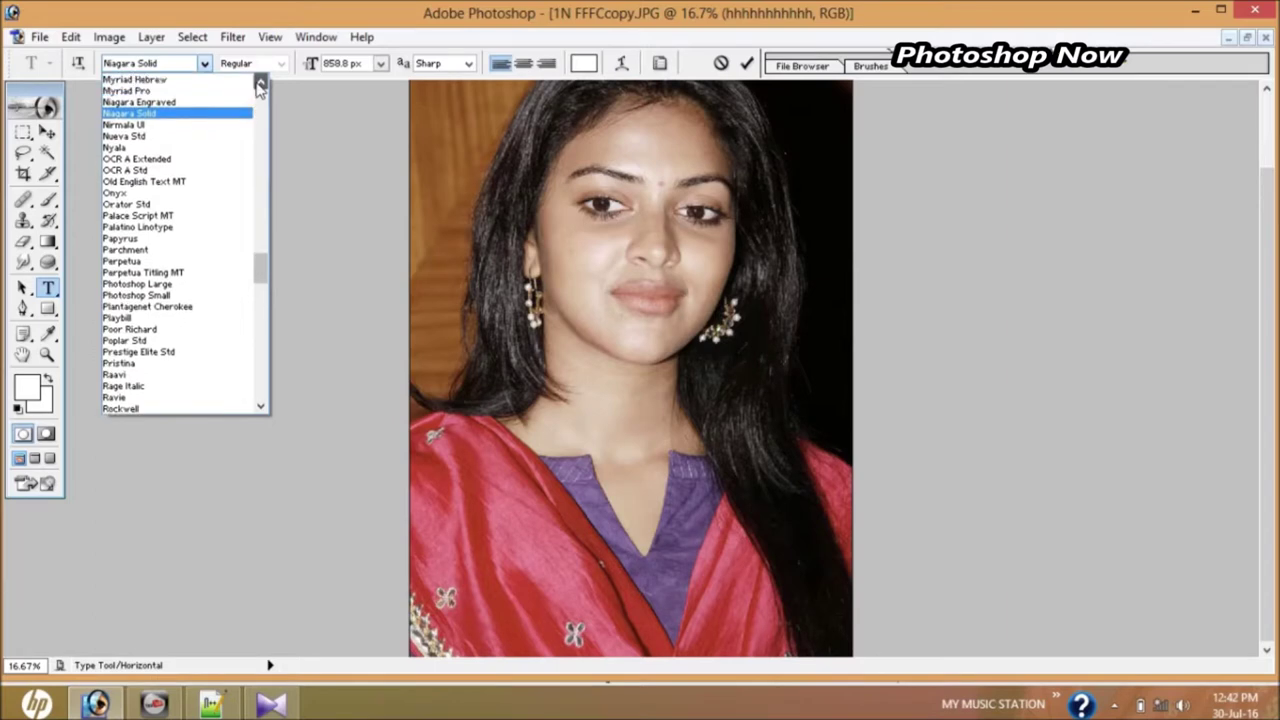
click(130, 102)
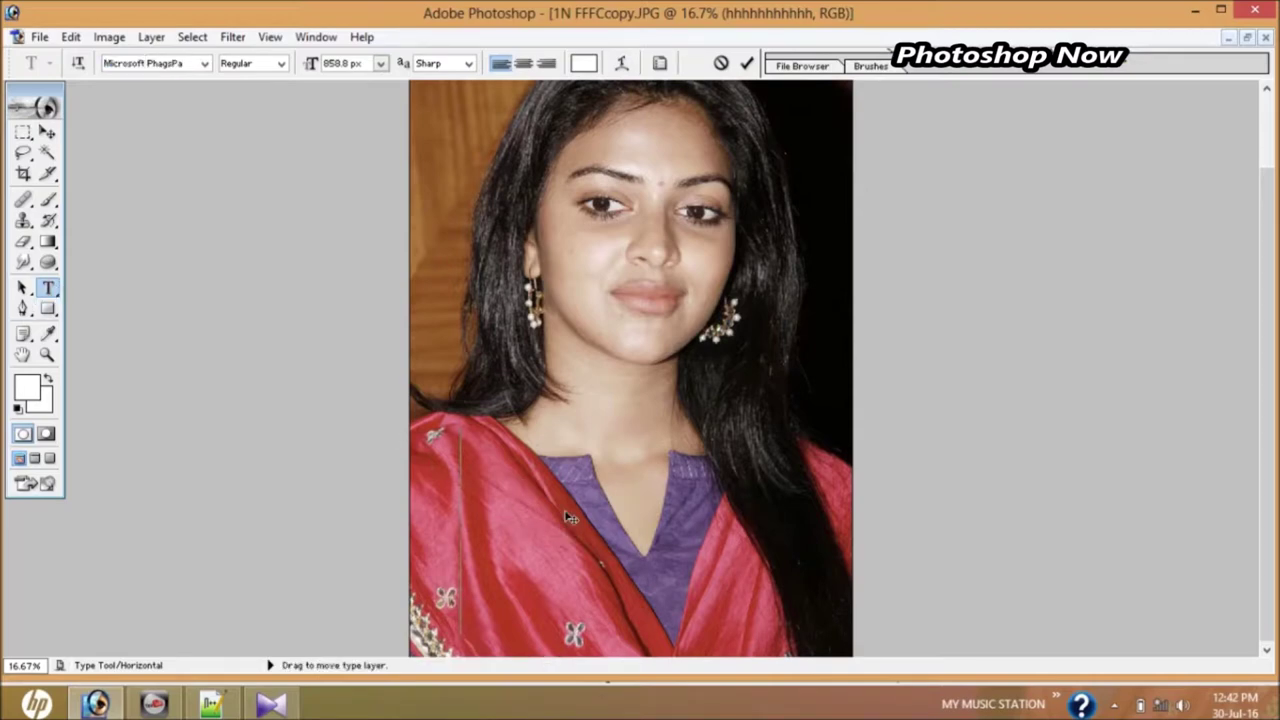
Step: Type the first name in white across the red dress
text(h)
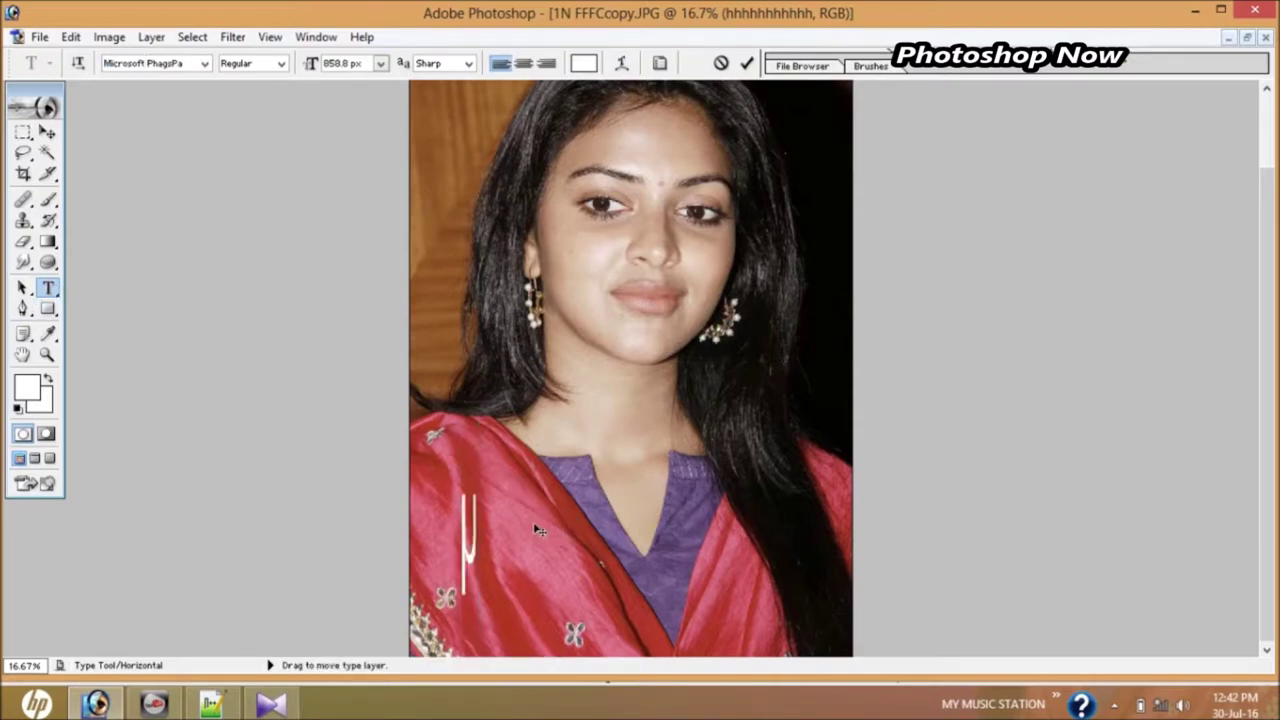
key(BackSpace)
text(himan)
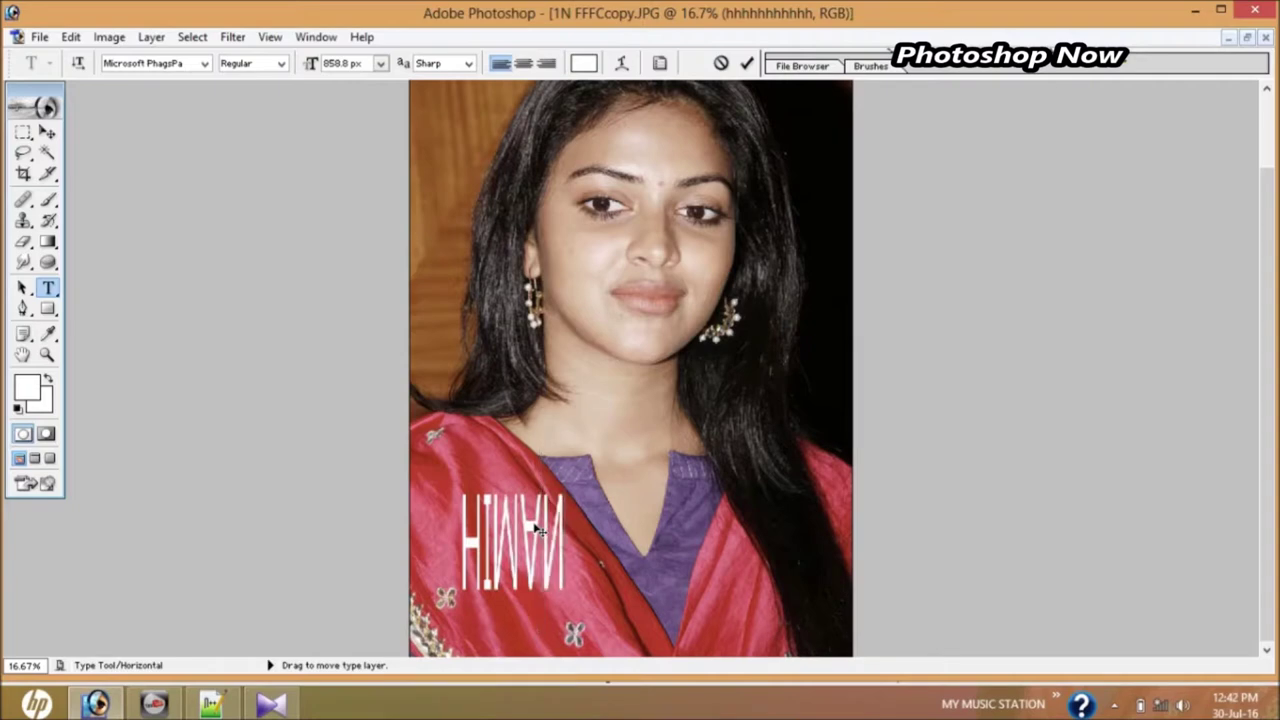
text(s)
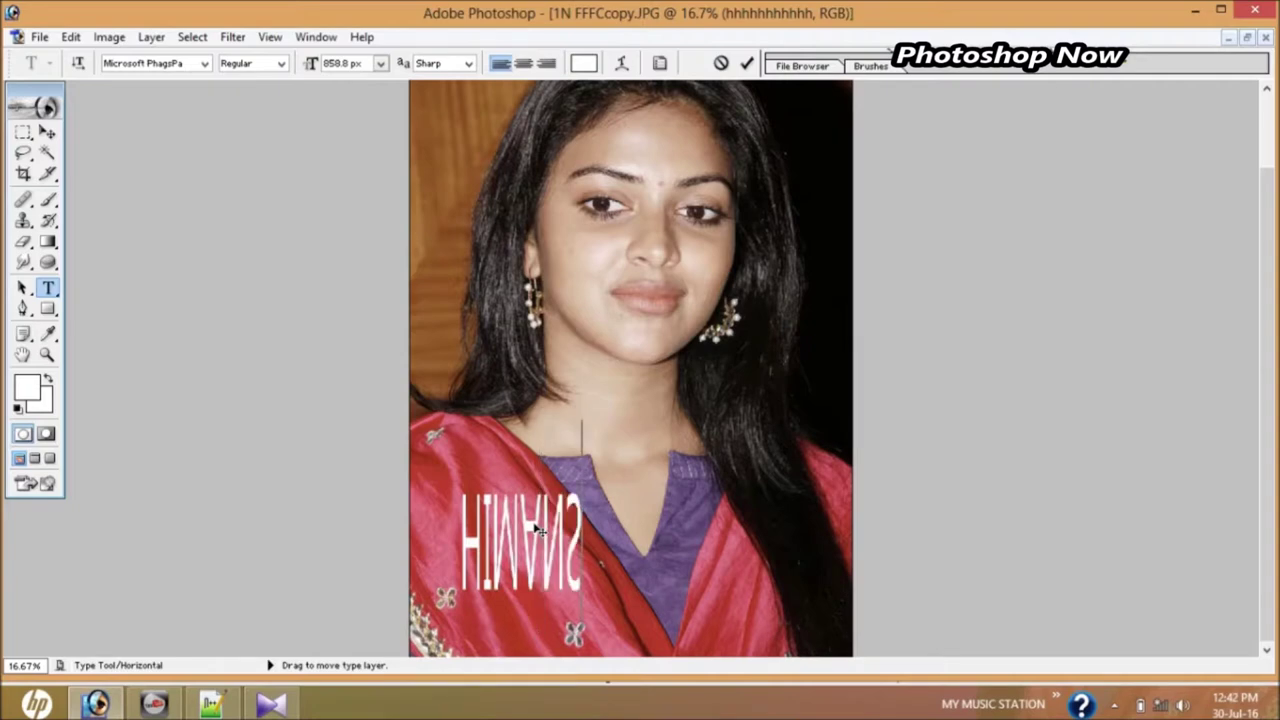
text(hu)
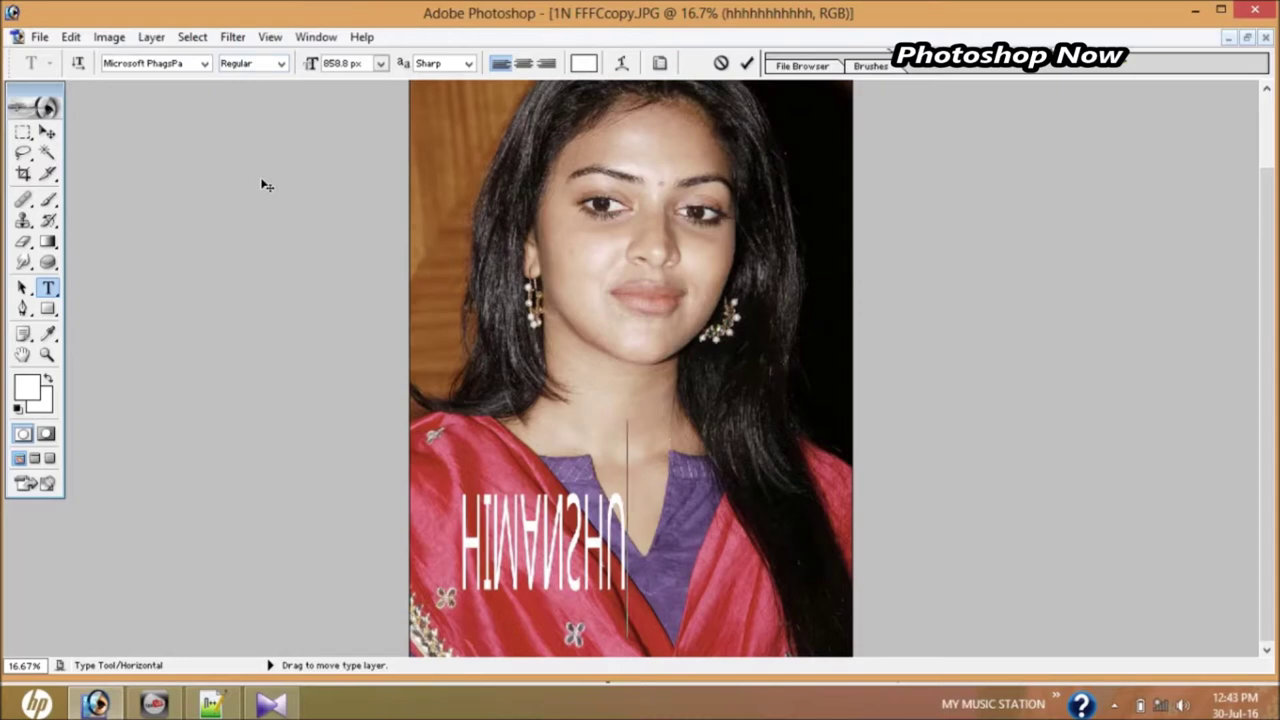
click(469, 64)
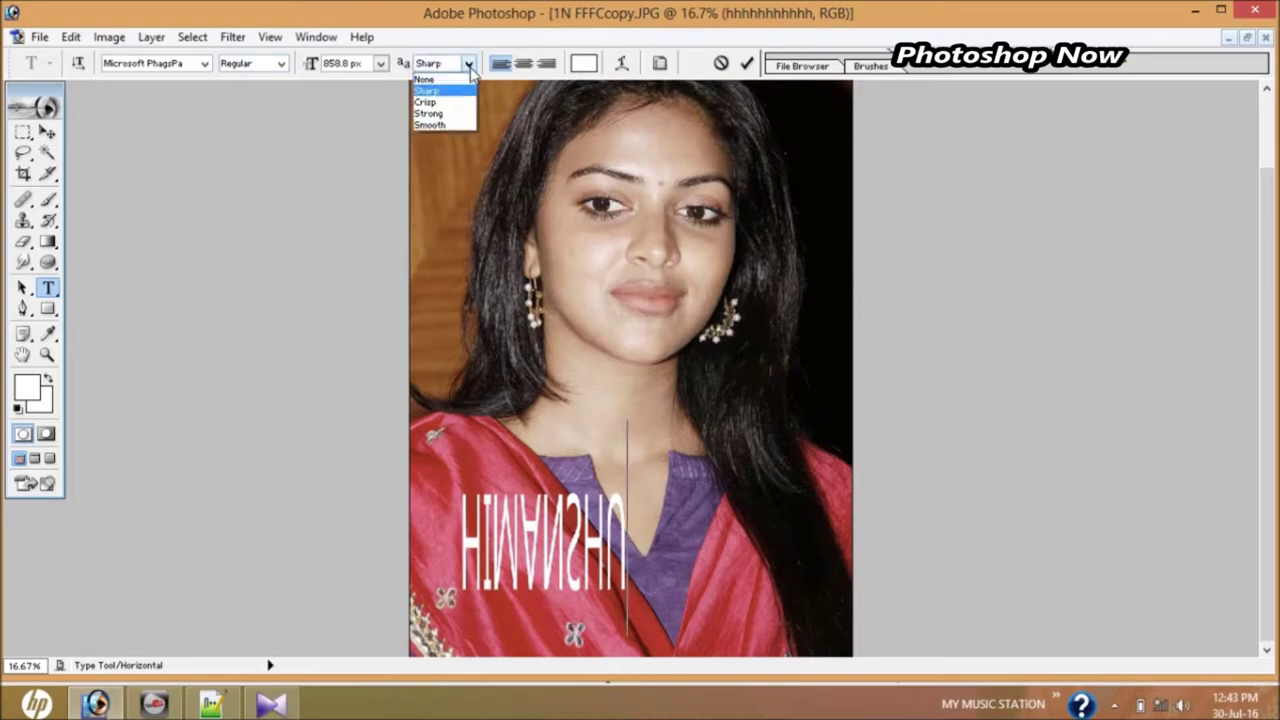
Step: Keep Sharp anti-aliasing, try center and right alignment, return to left, and close Warp Text
click(467, 64)
click(526, 66)
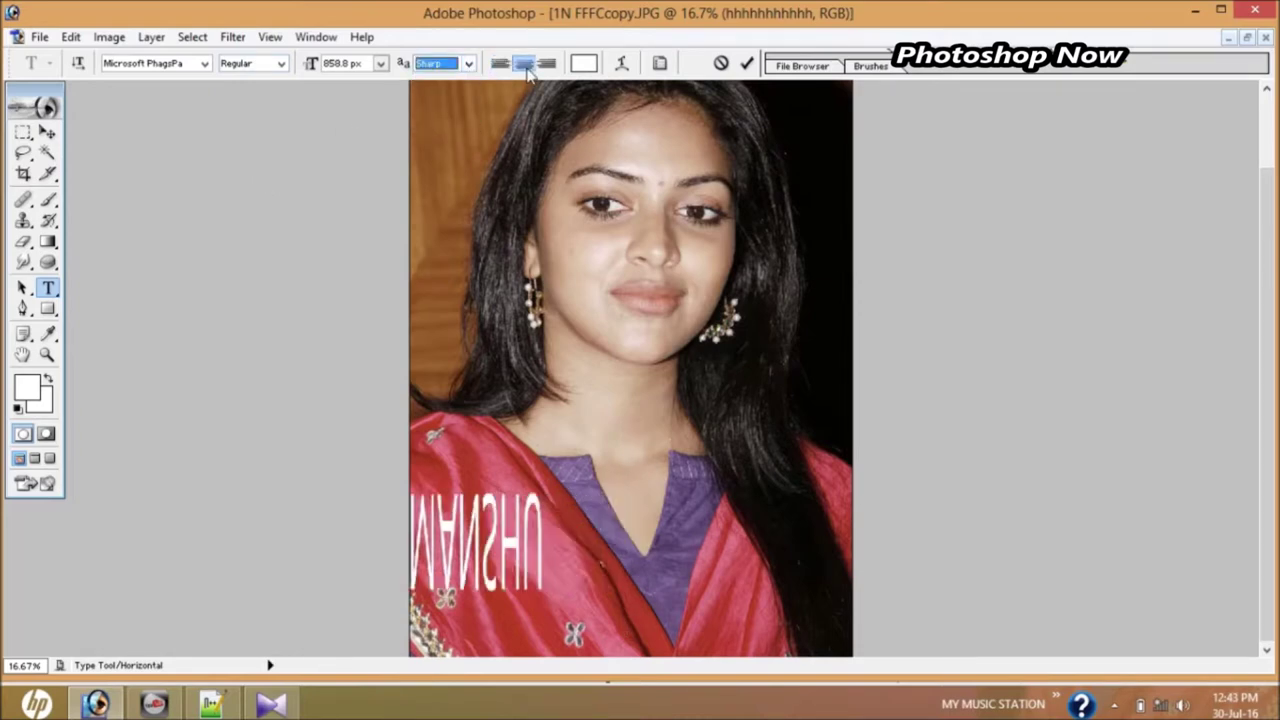
click(547, 64)
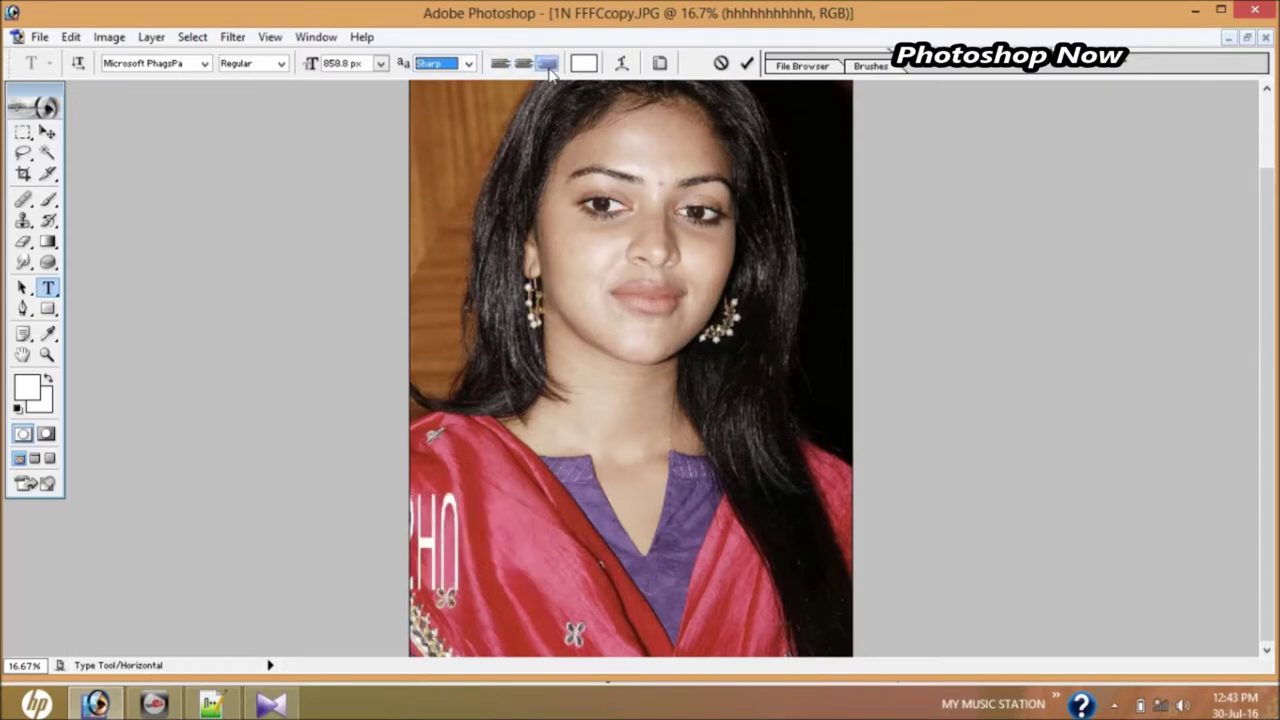
click(500, 64)
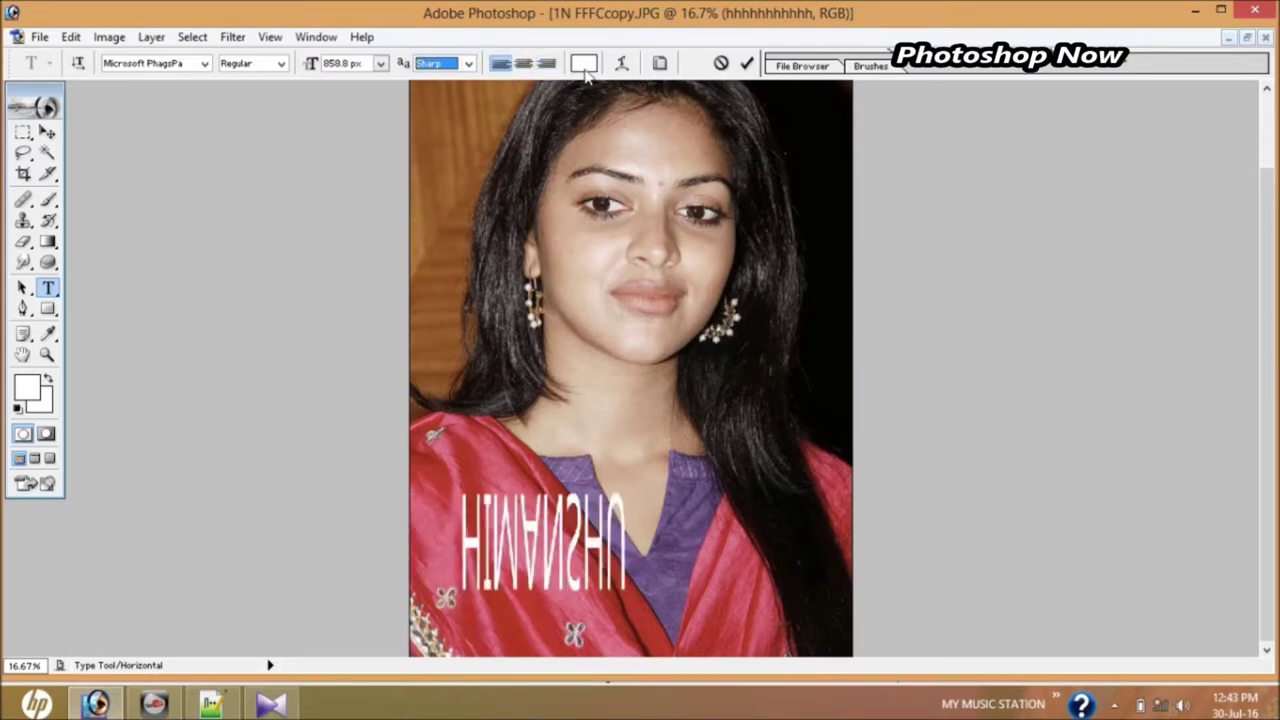
click(621, 63)
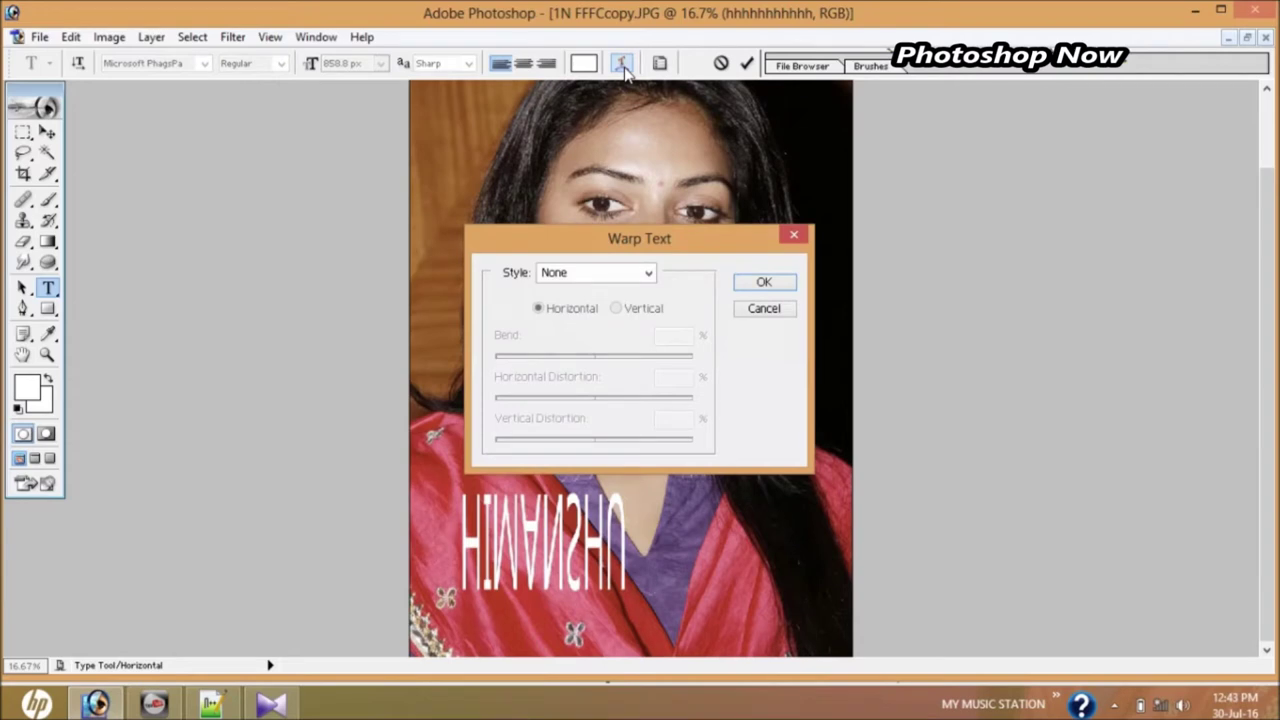
click(793, 236)
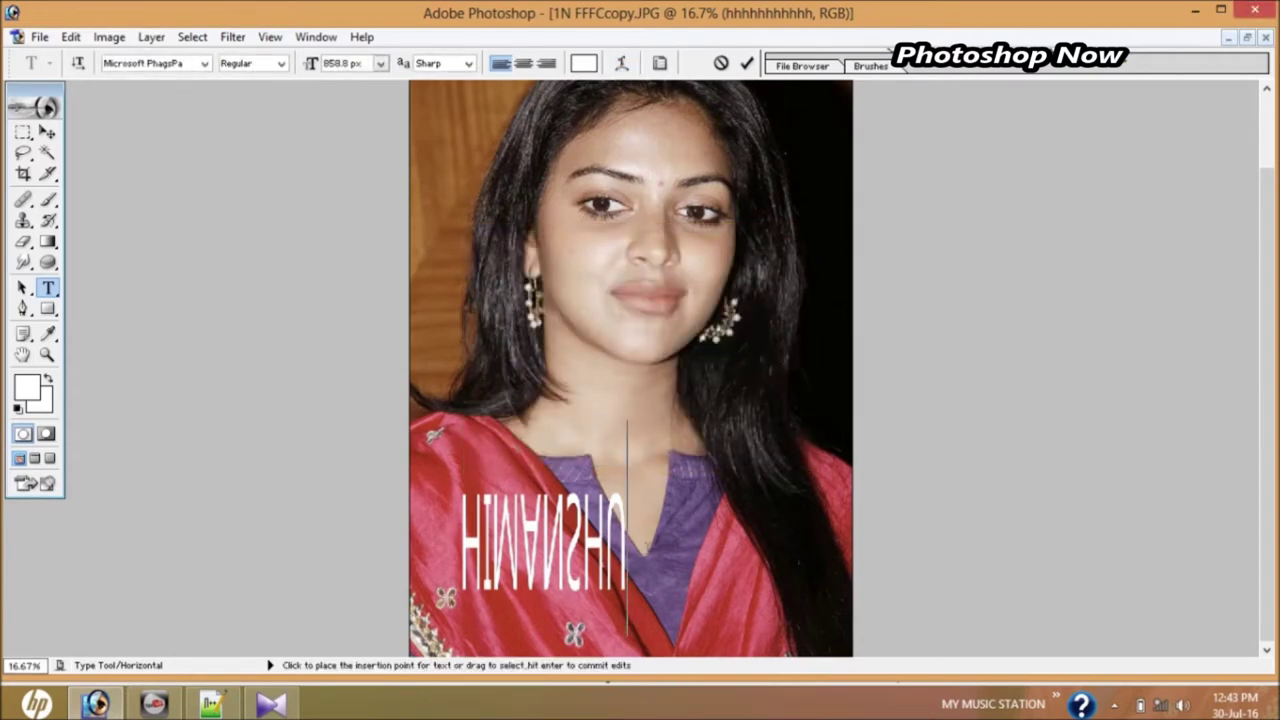
Step: Select the name lettering and commit the text with the Move tool
drag(645, 540, 465, 548)
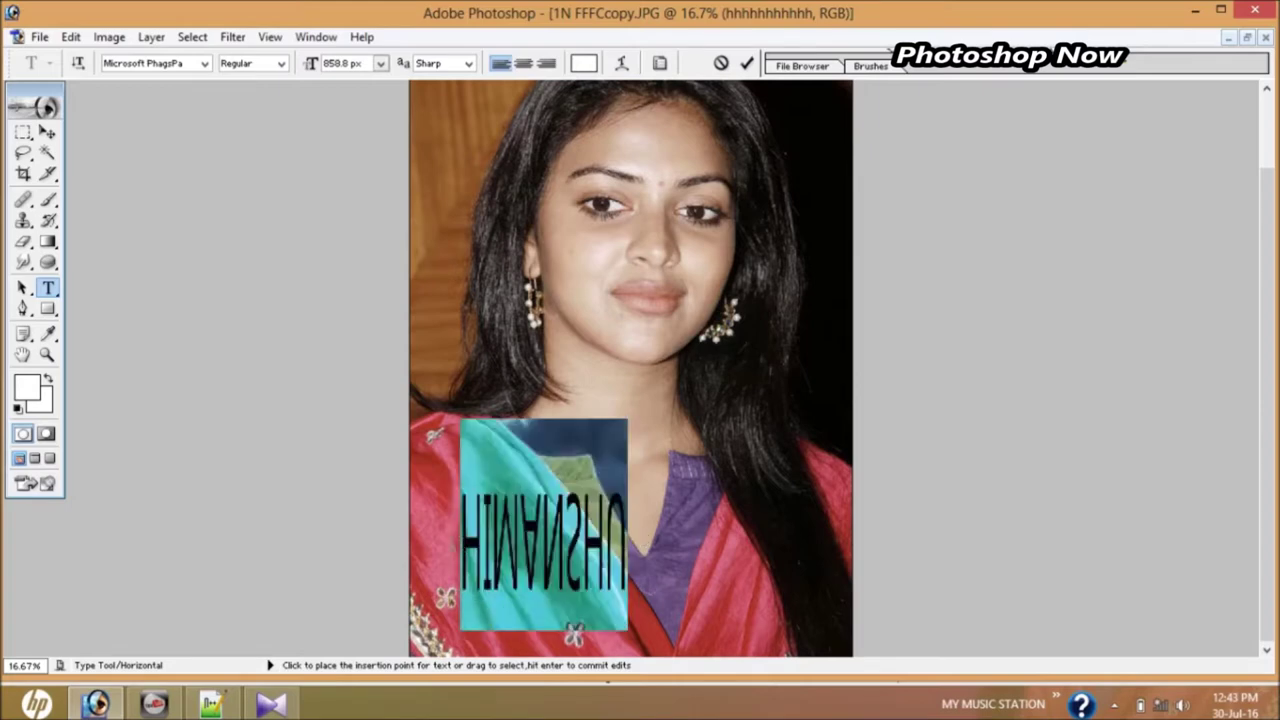
key(ctrl+t)
double_click(466, 548)
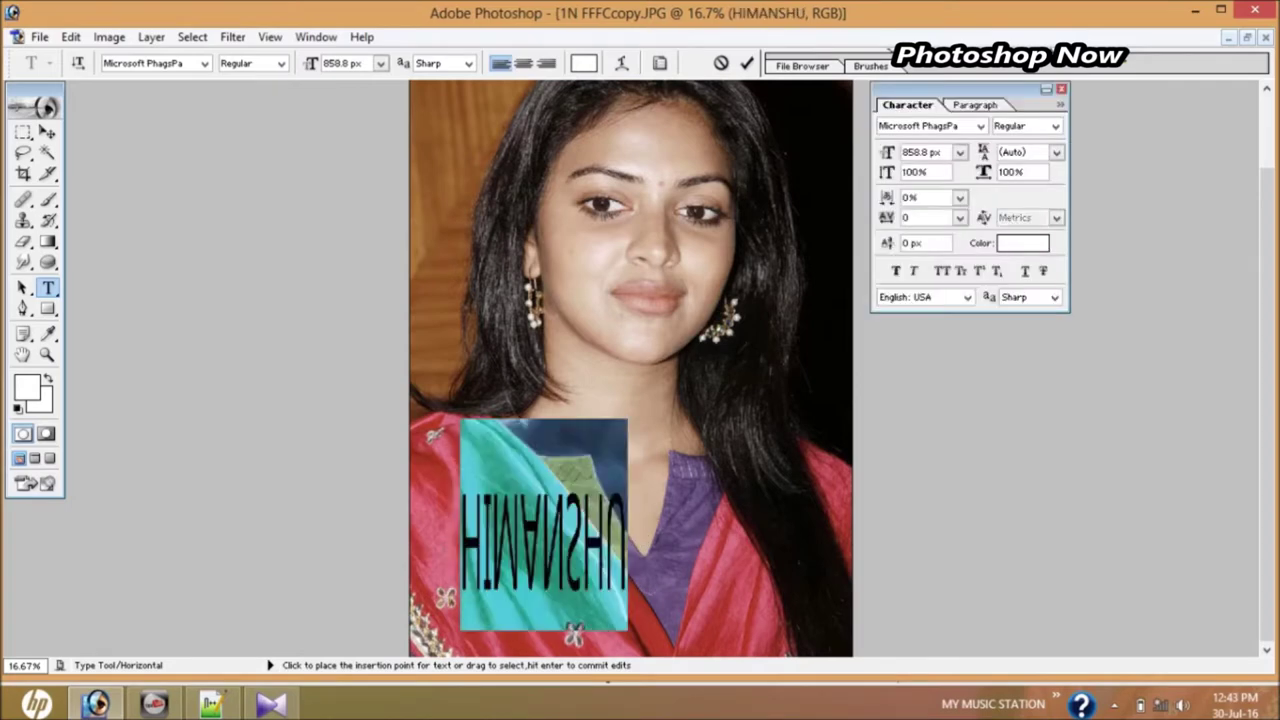
click(47, 132)
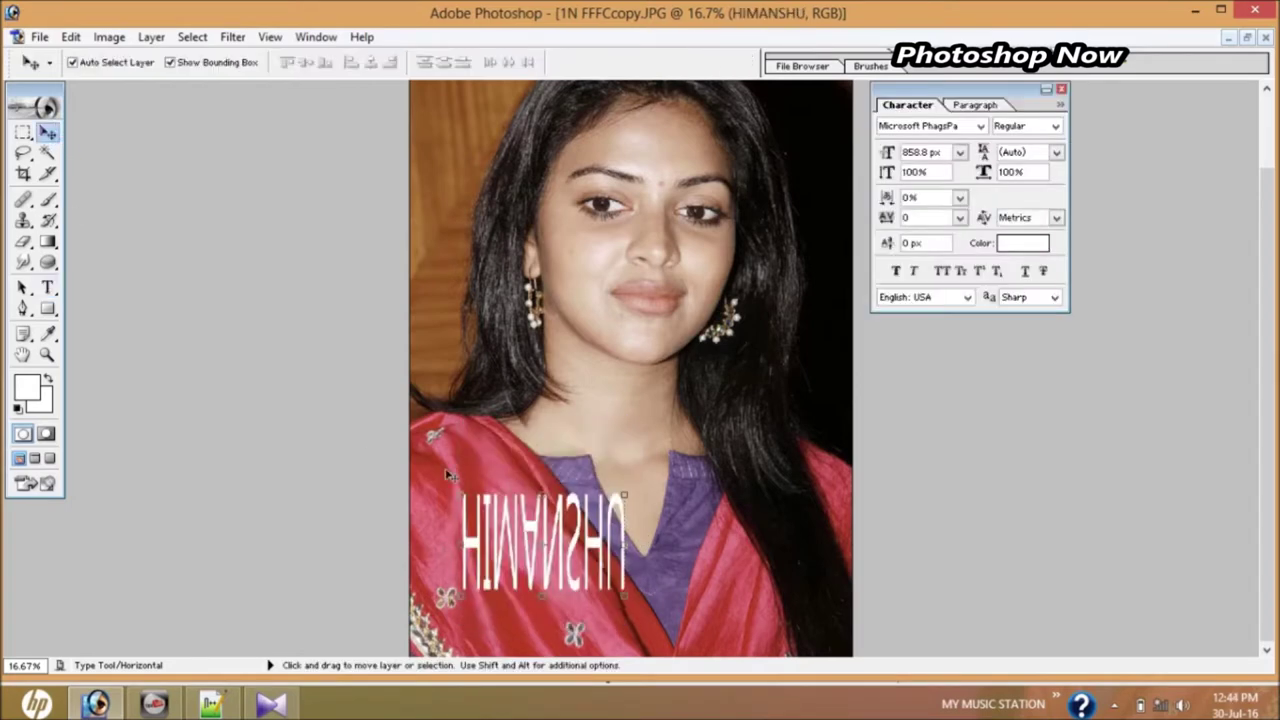
Step: Transform the text to read correctly at 183% width, lower it and apply
key(ctrl+t)
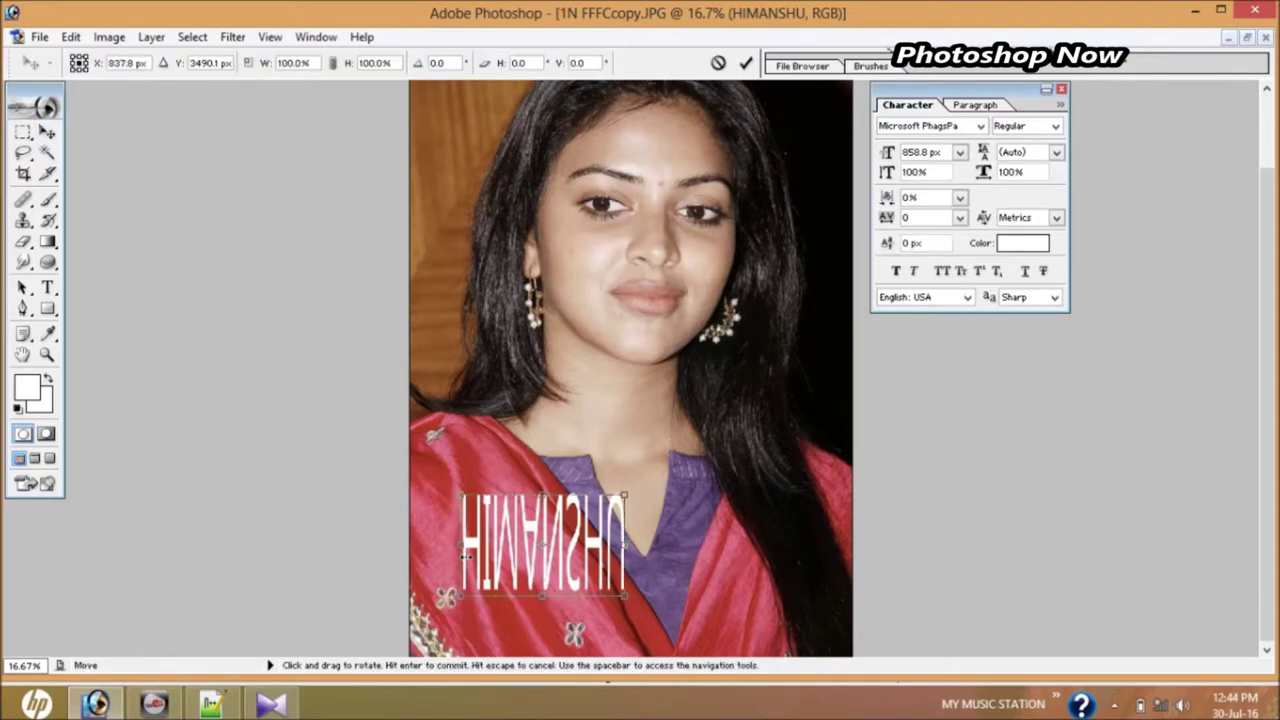
drag(463, 545, 845, 537)
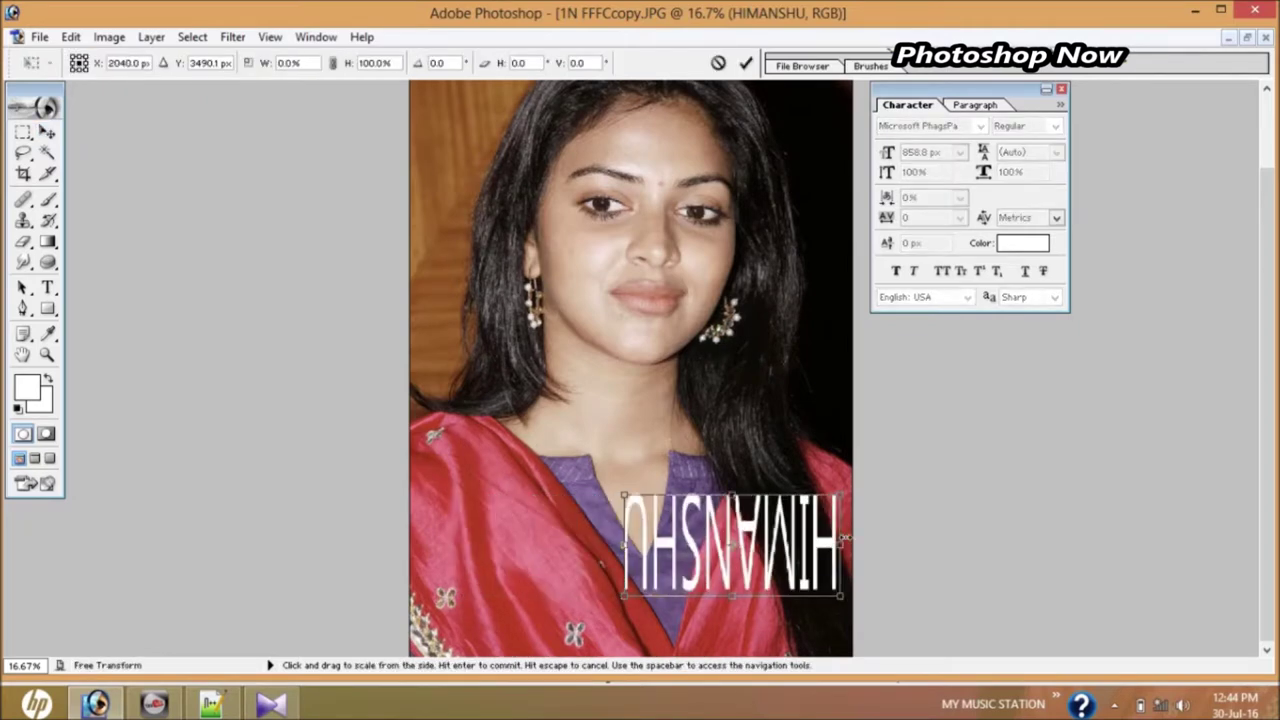
drag(739, 600, 699, 388)
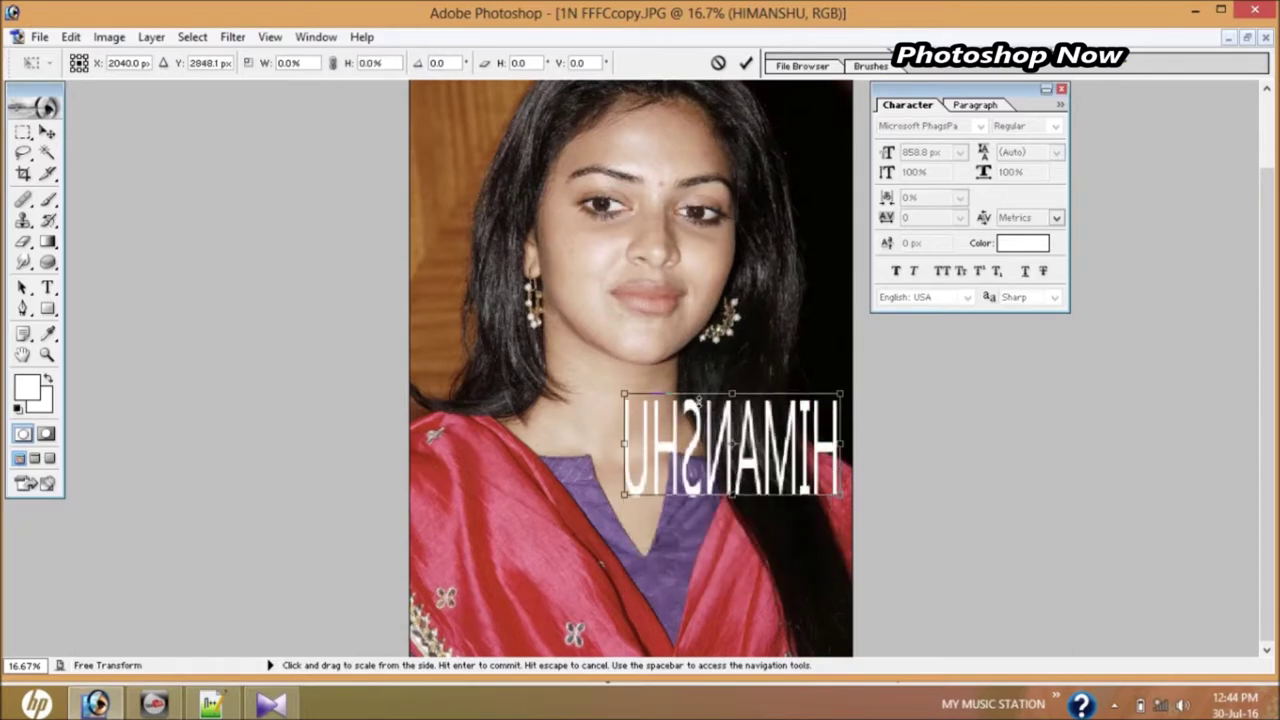
drag(699, 388, 699, 400)
drag(847, 455, 446, 455)
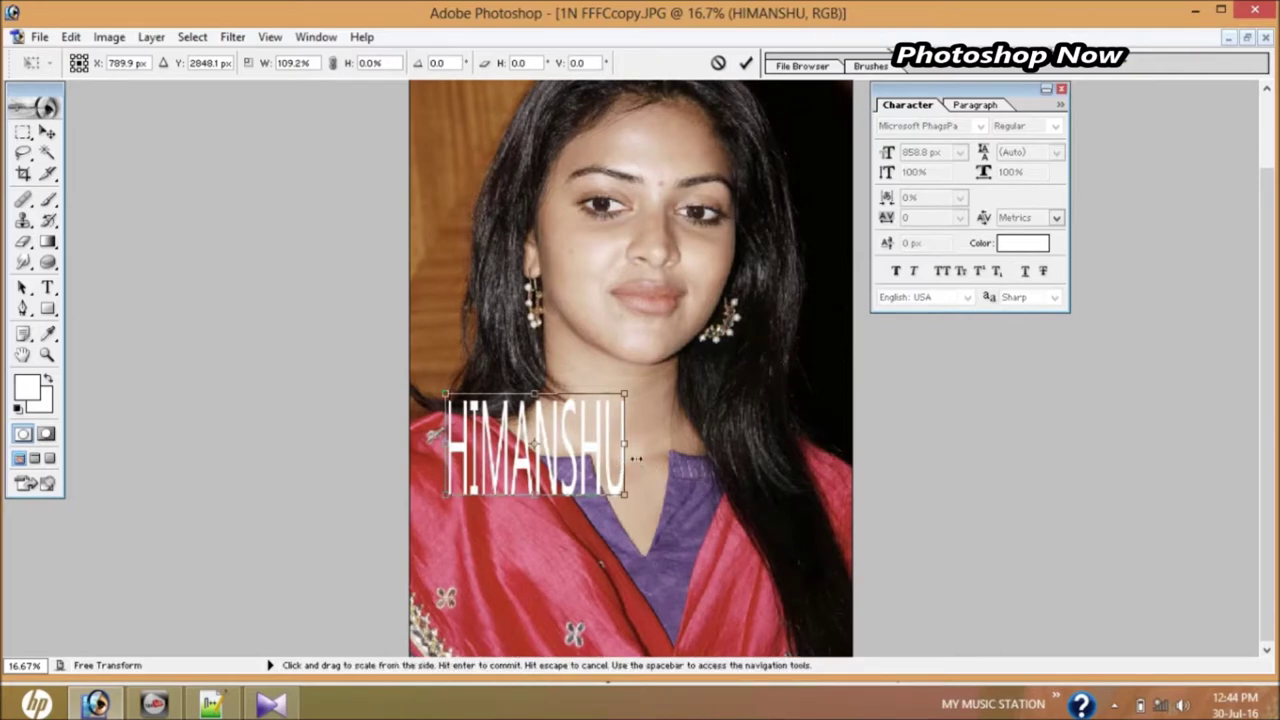
drag(633, 456, 756, 453)
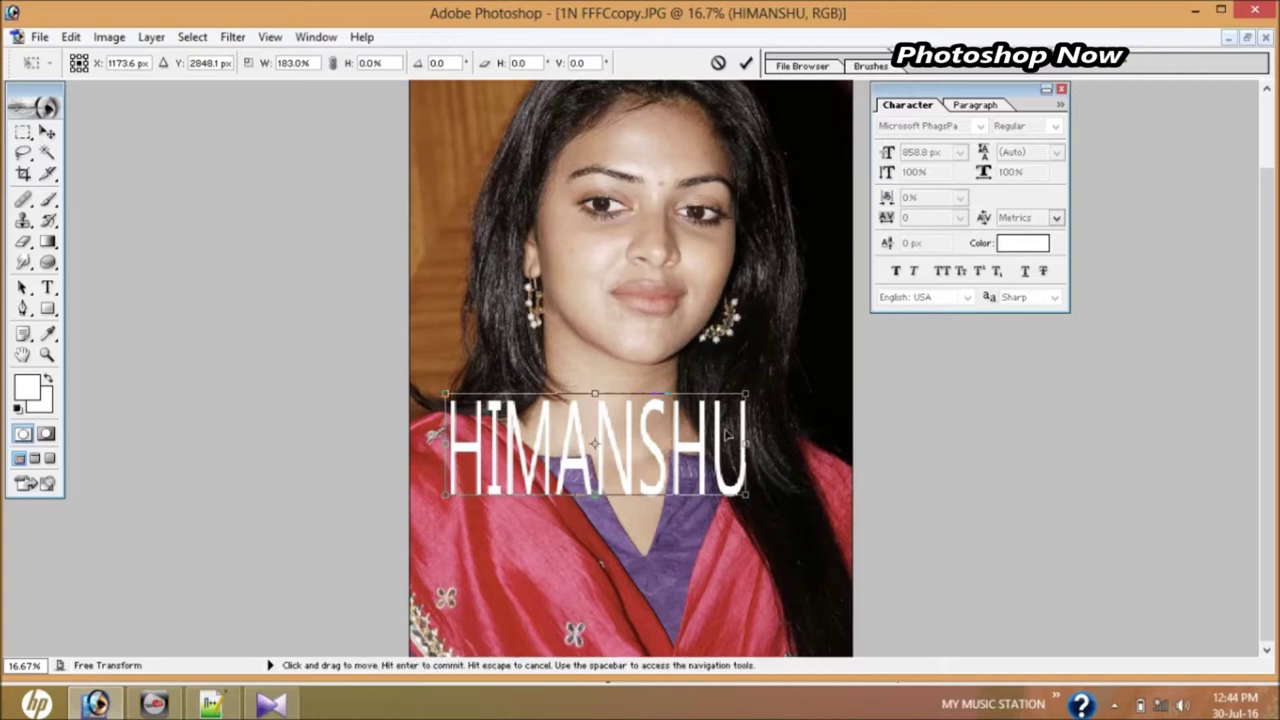
drag(728, 434, 755, 456)
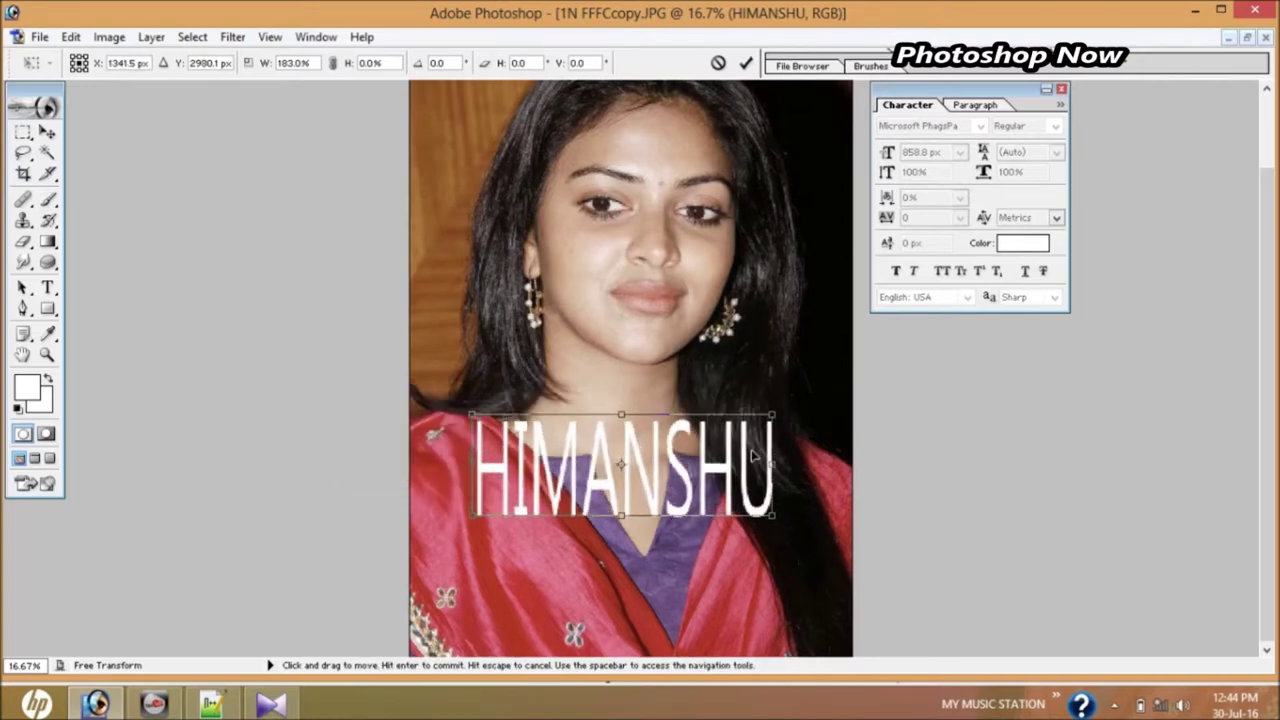
click(46, 287)
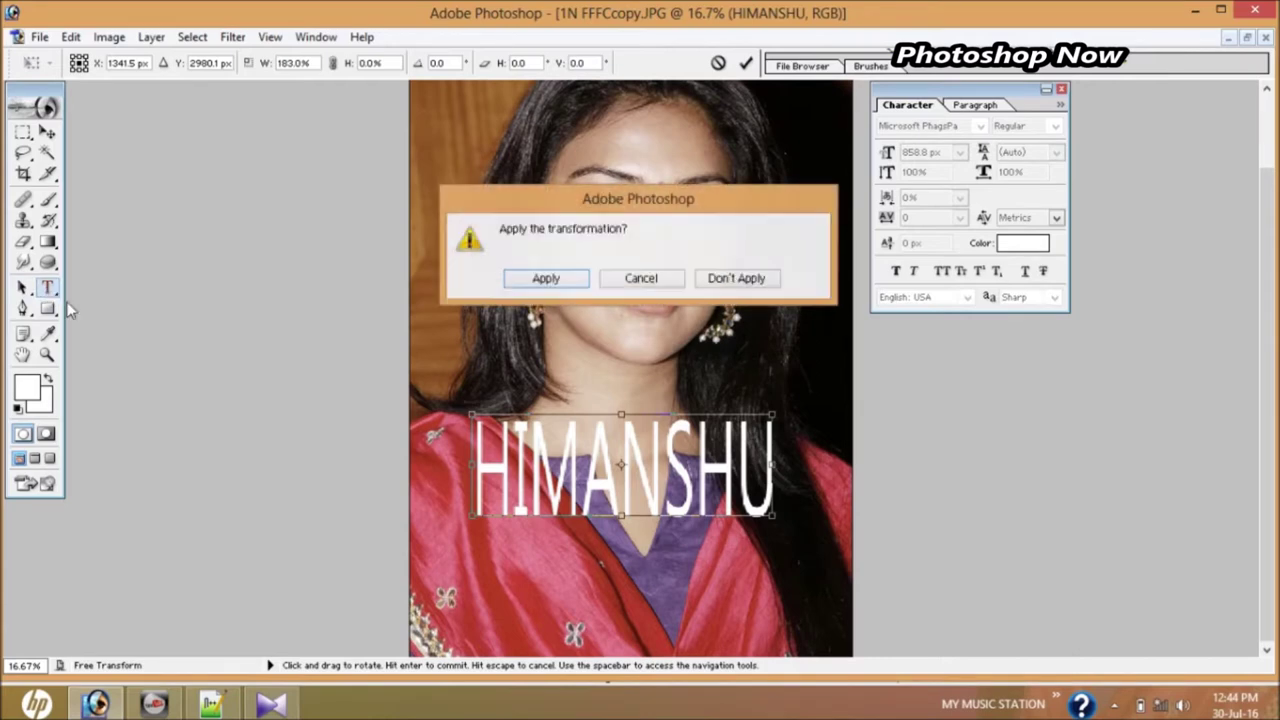
click(545, 278)
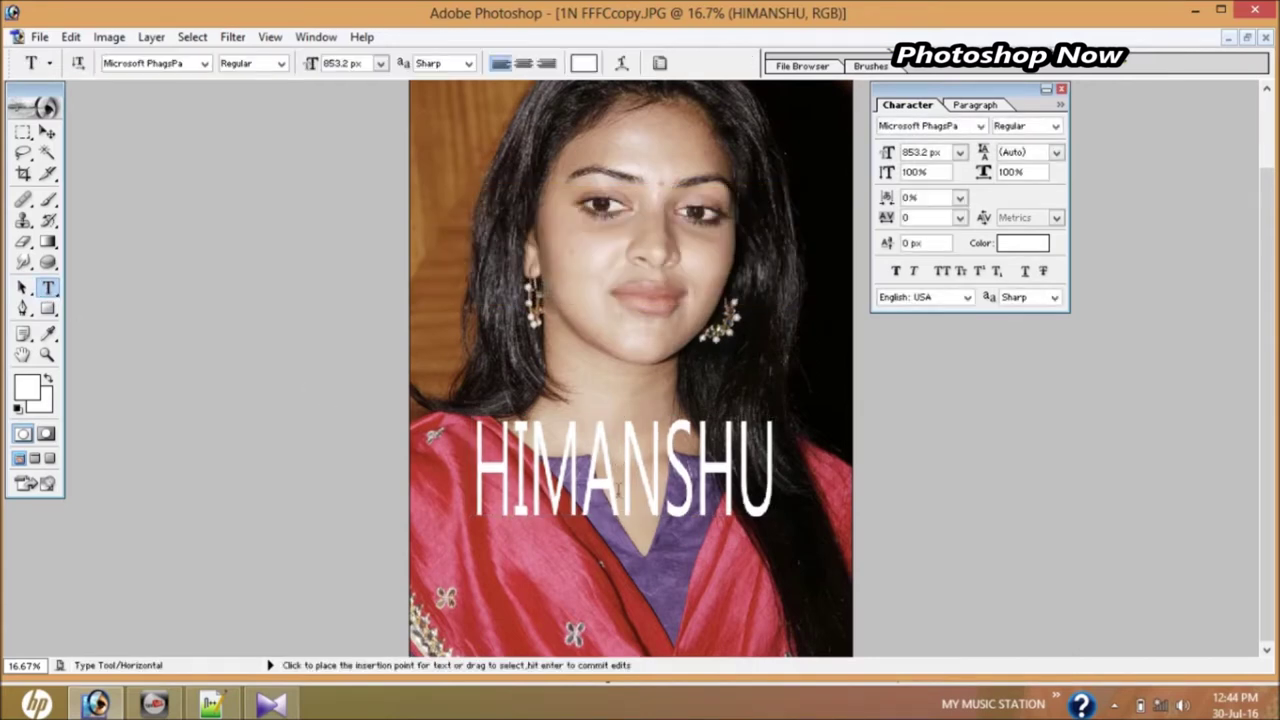
Step: Erase the name text, retype and erase it again, then open the type colour picker
click(796, 472)
key(BackSpace)
key(BackSpace)
key(BackSpace)
key(BackSpace)
key(BackSpace)
key(BackSpace)
key(BackSpace)
key(BackSpace)
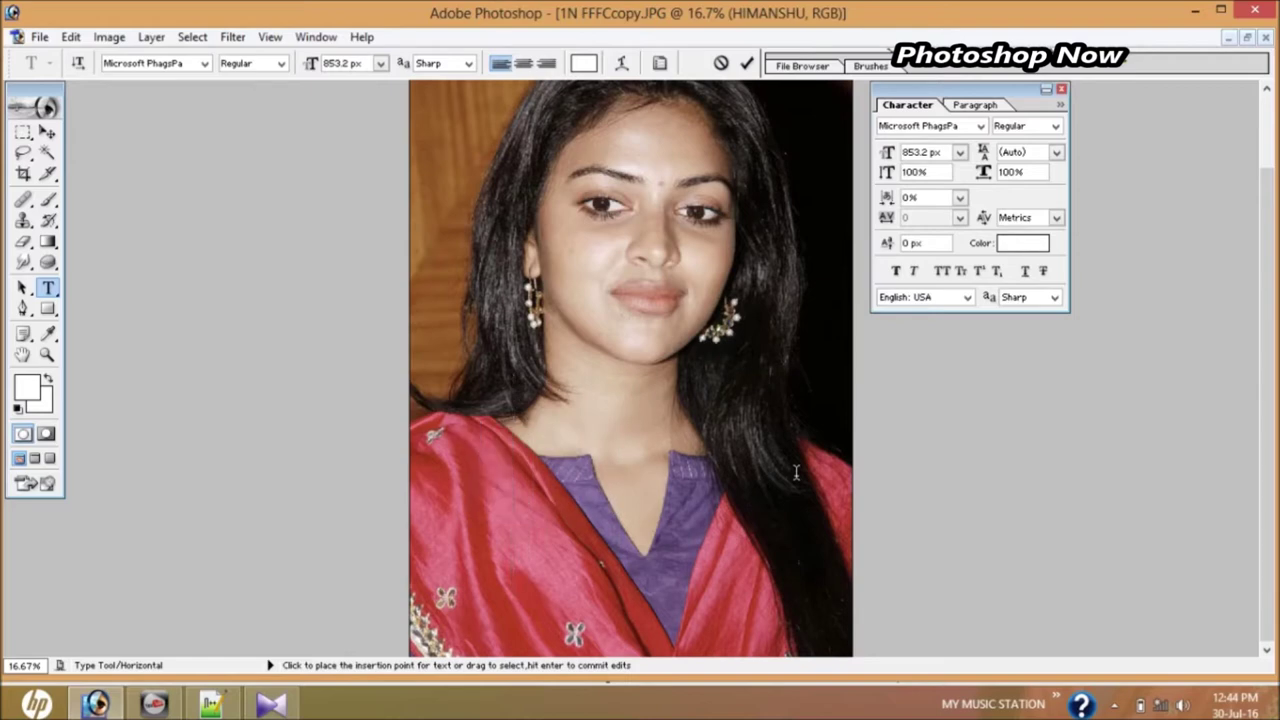
text(HI)
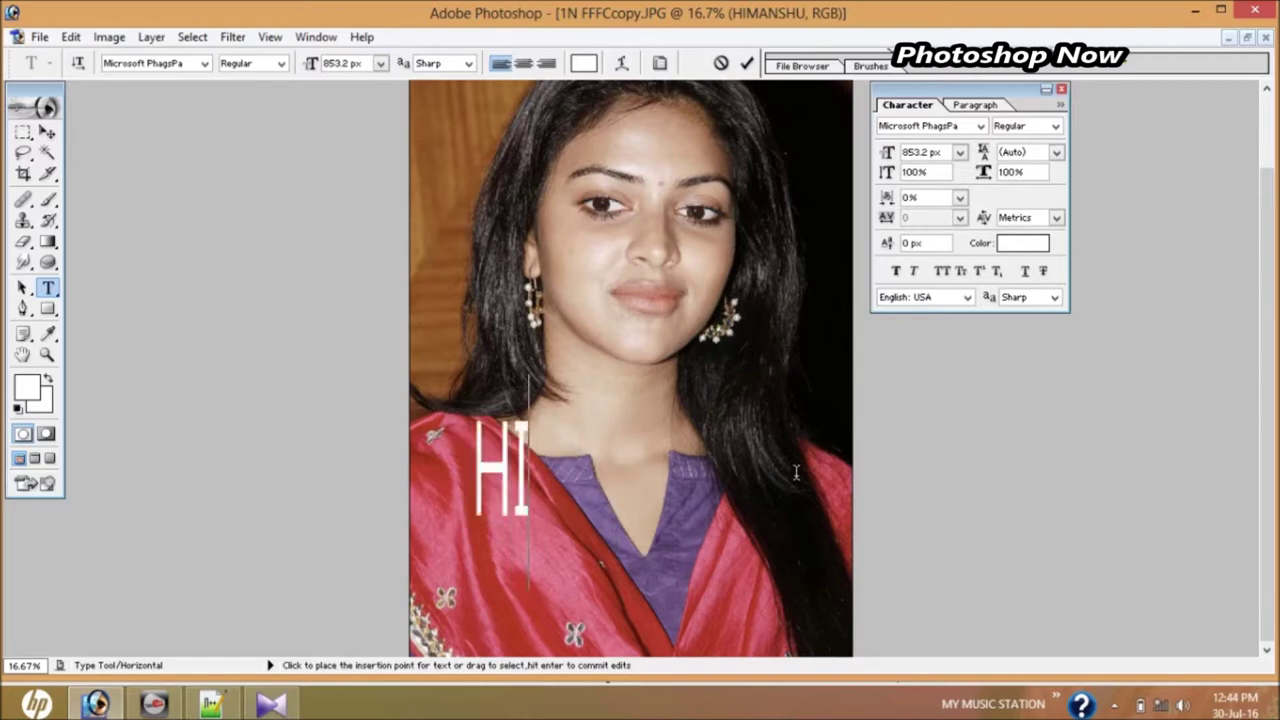
text(MANSHU)
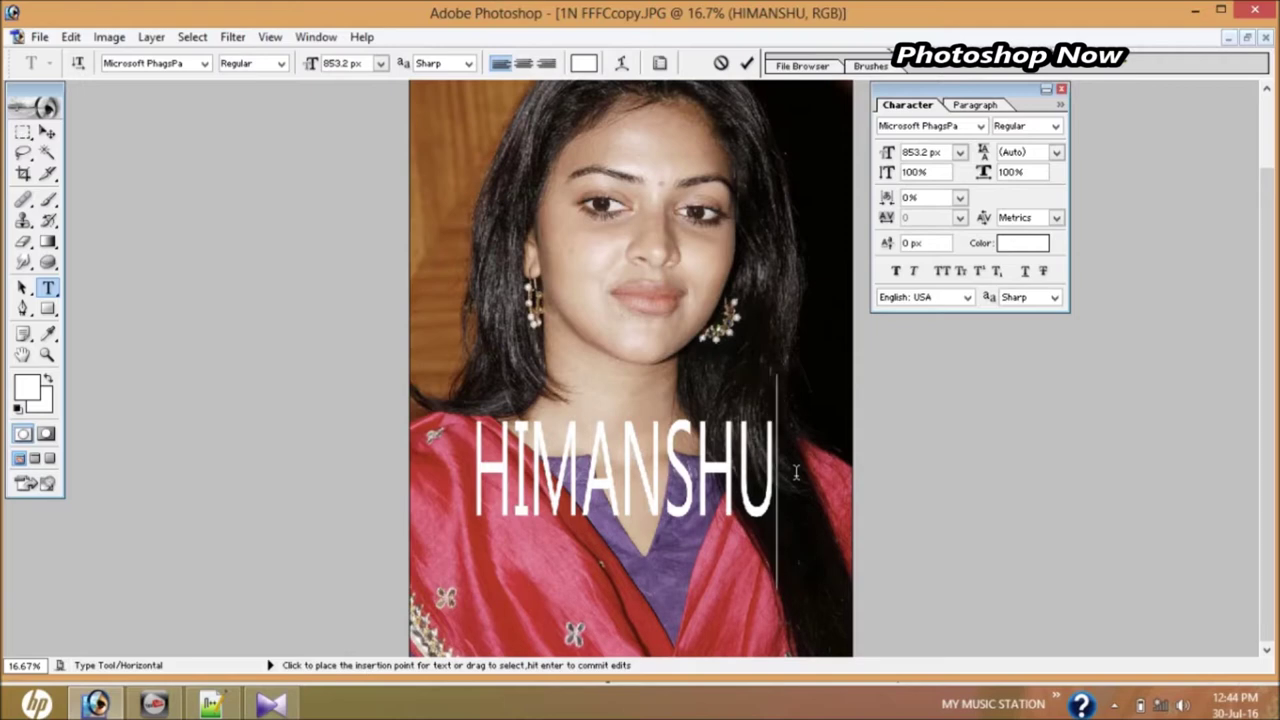
key(BackSpace)
key(BackSpace)
key(BackSpace)
key(BackSpace)
key(BackSpace)
key(BackSpace)
key(BackSpace)
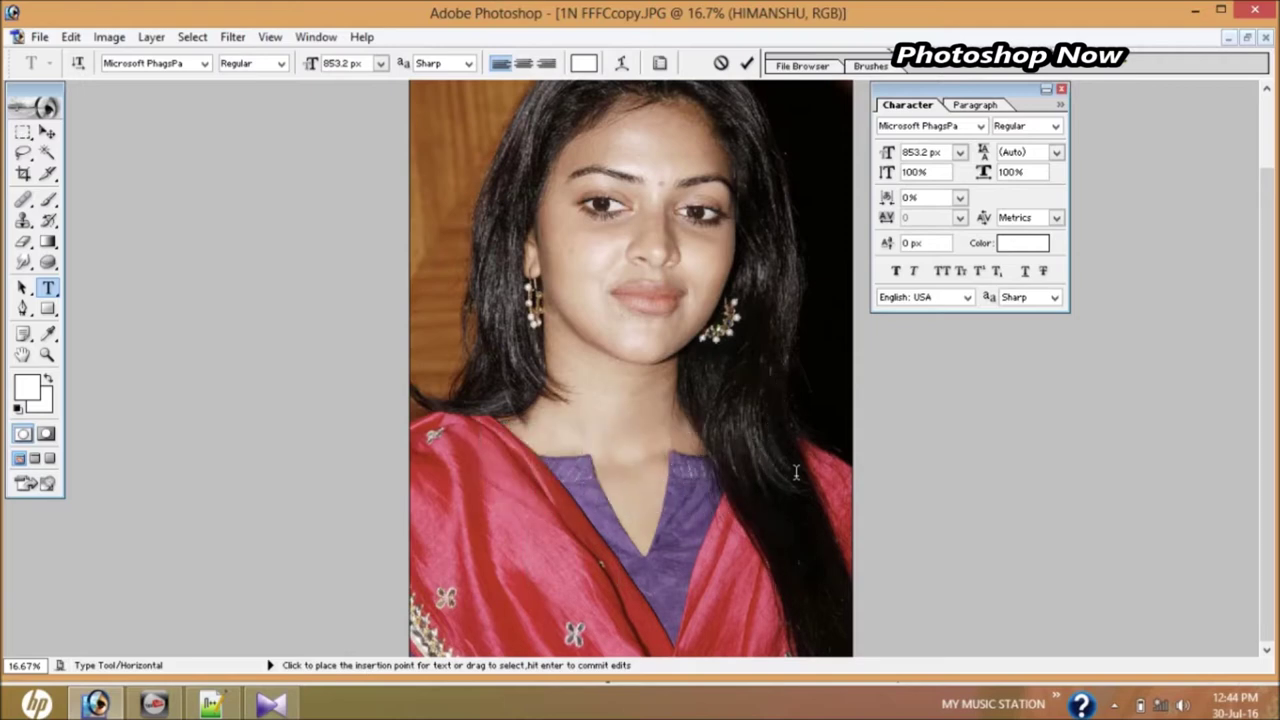
click(584, 63)
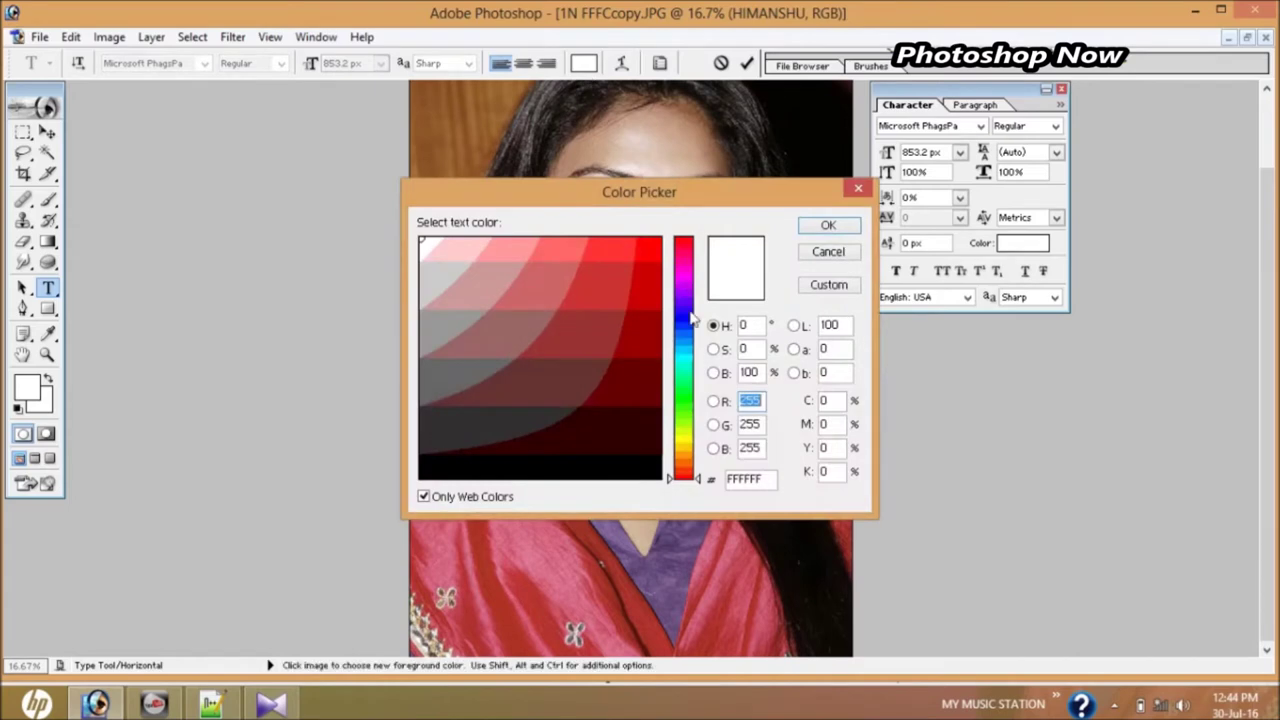
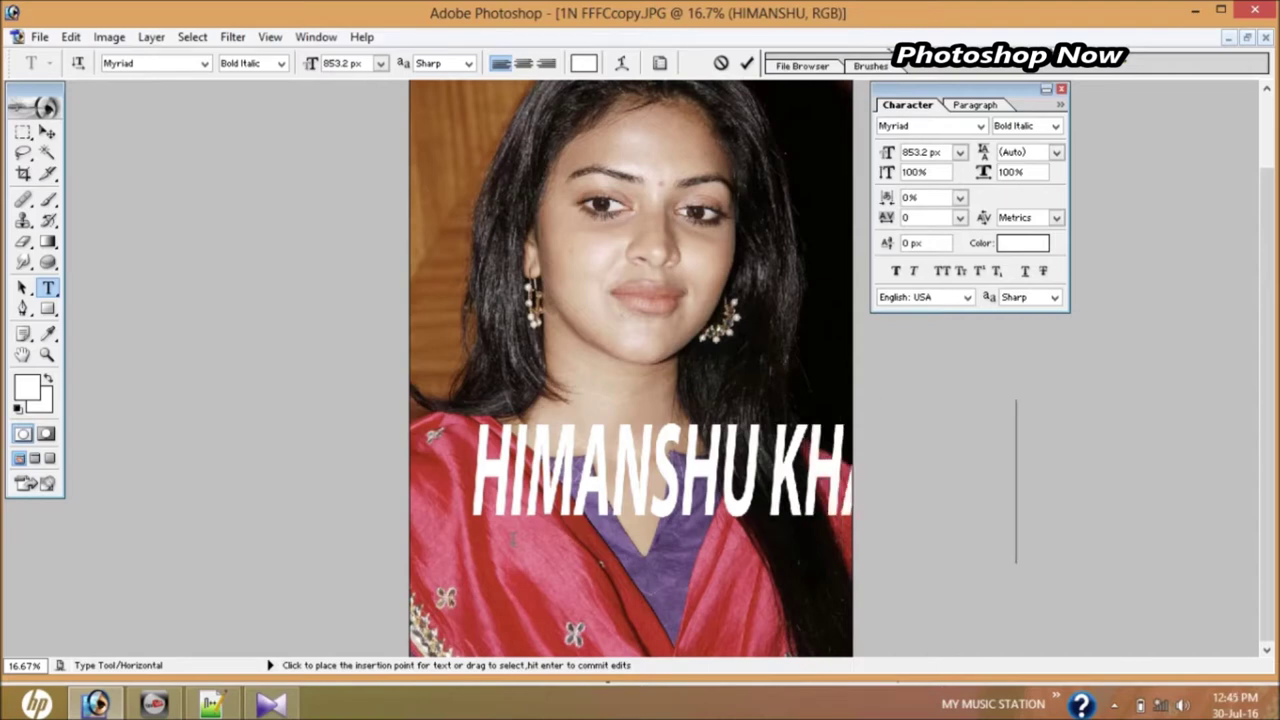
Step: Type the full name in white Myriad Bold Italic 853.2 px and select it
drag(478, 485, 1150, 595)
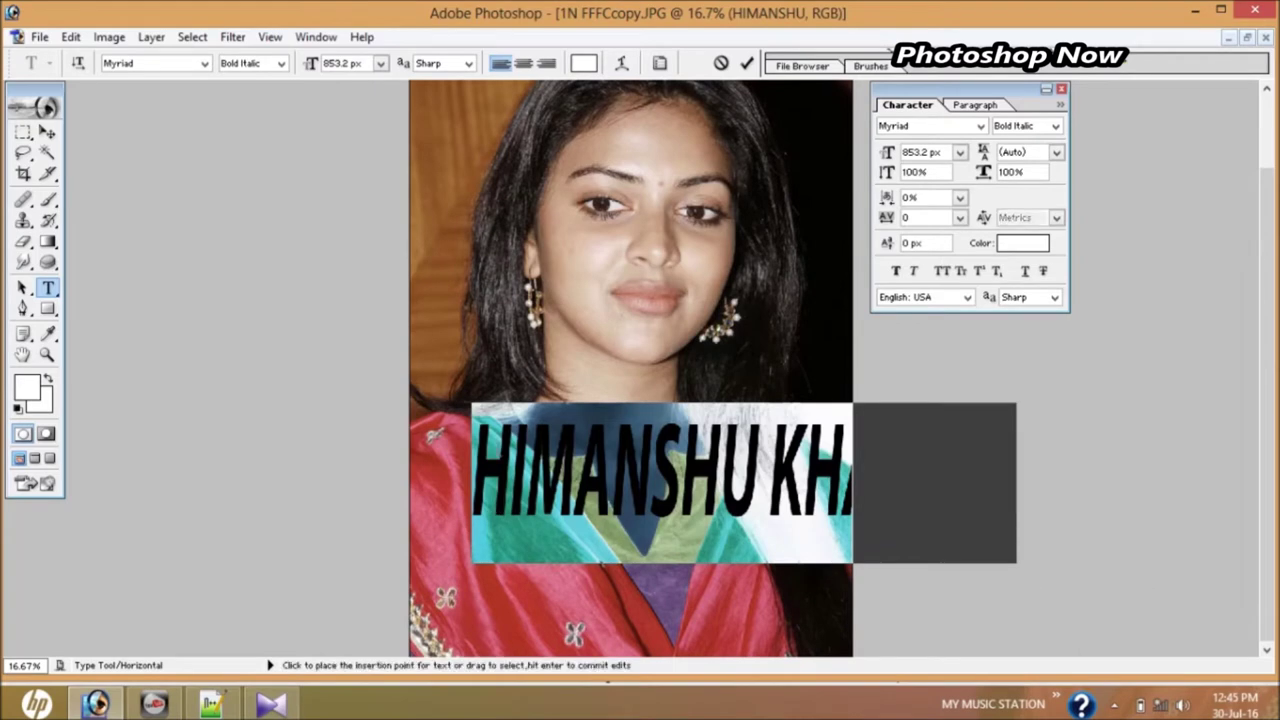
Step: Commit the name text, shrink and narrow it, tilt it slightly, and move it left onto the dress
click(47, 132)
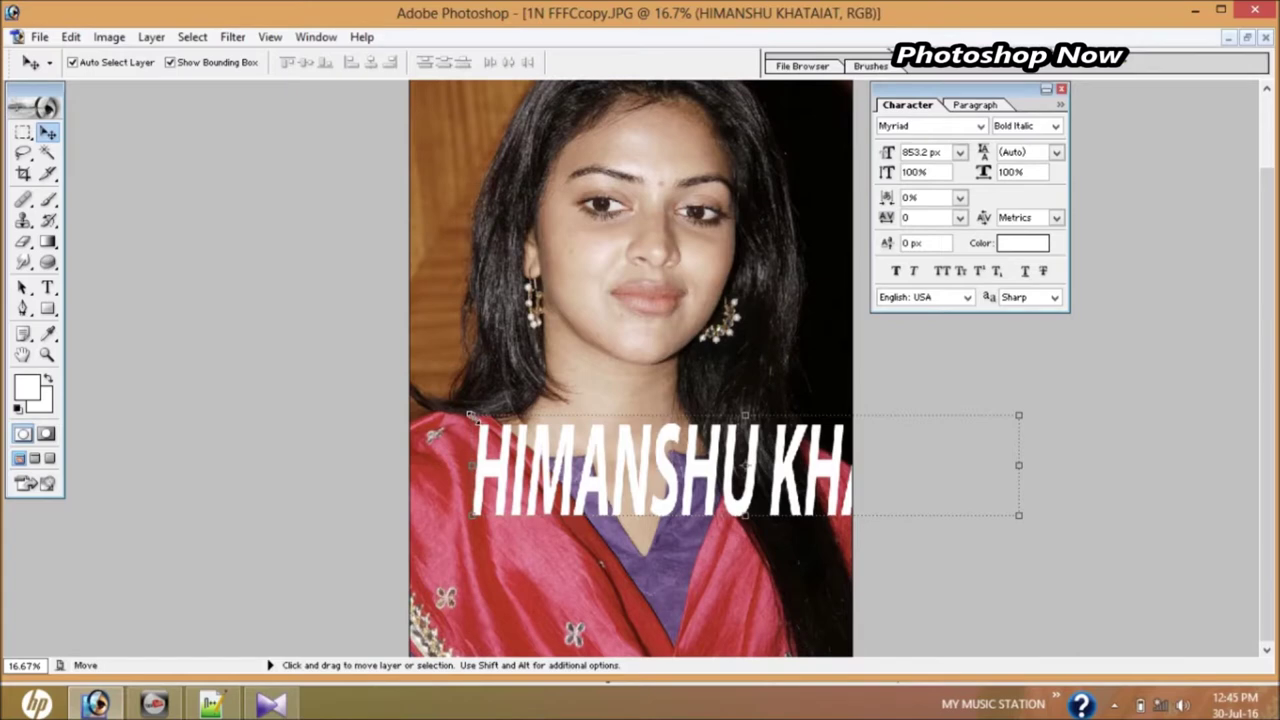
drag(470, 414, 605, 493)
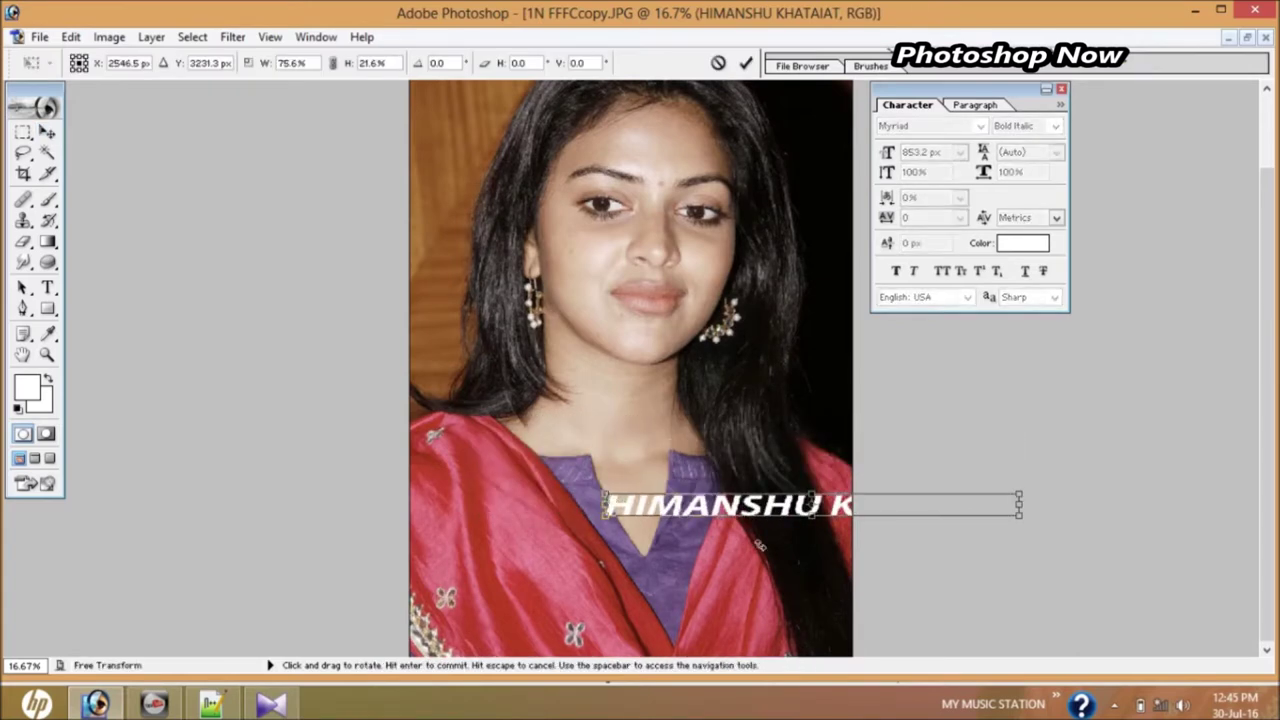
key(Return)
mouse_move(763, 542)
mouse_down()
mouse_move(720, 546)
mouse_move(752, 548)
mouse_up()
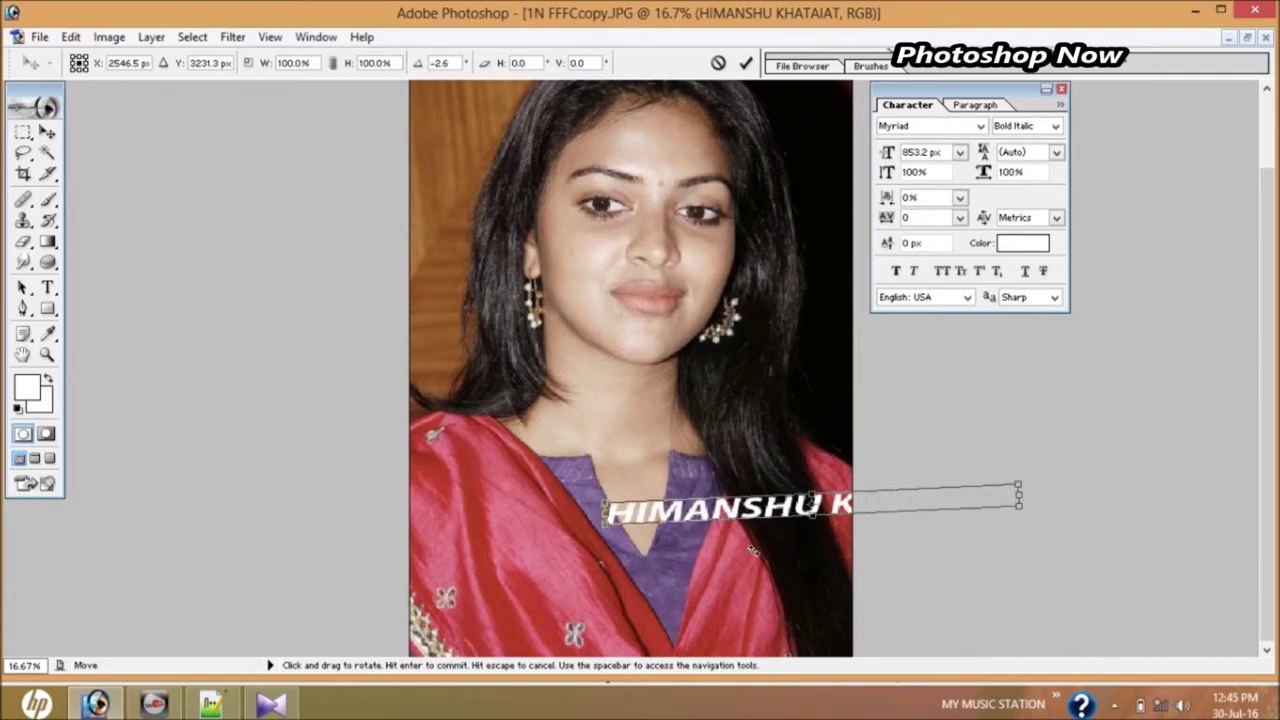
drag(1020, 502, 828, 520)
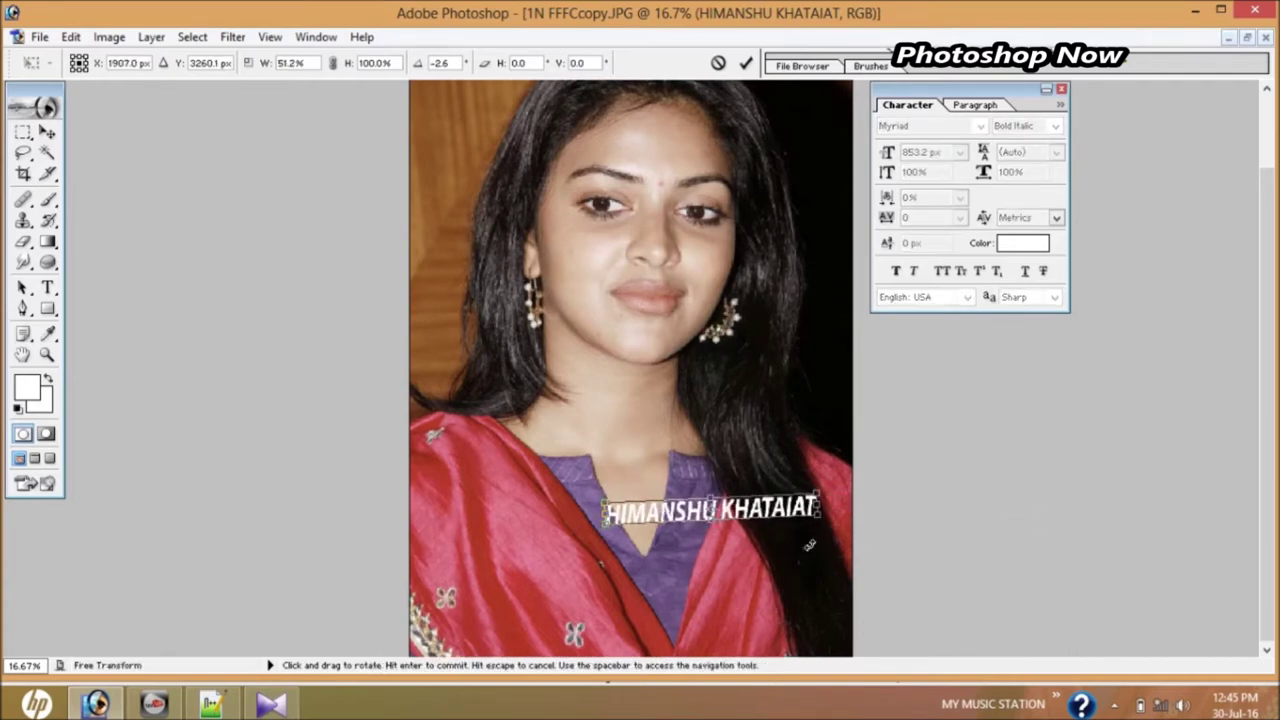
key(Return)
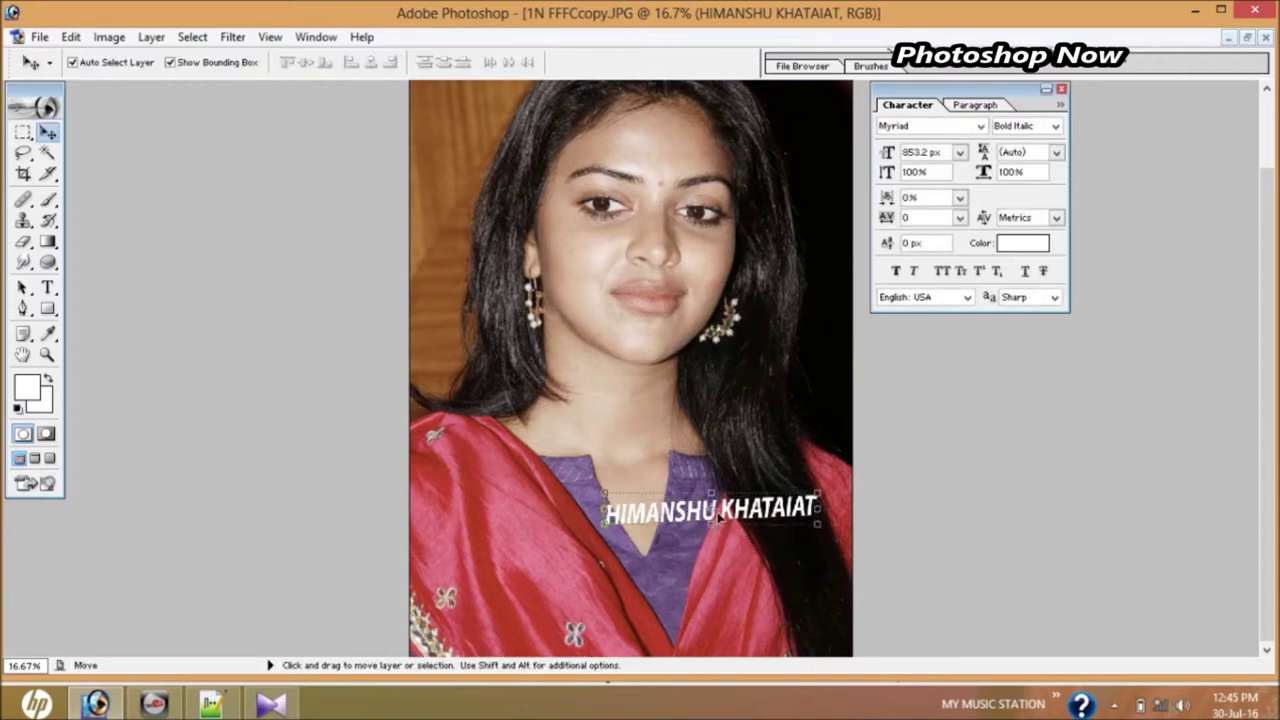
drag(714, 510, 565, 501)
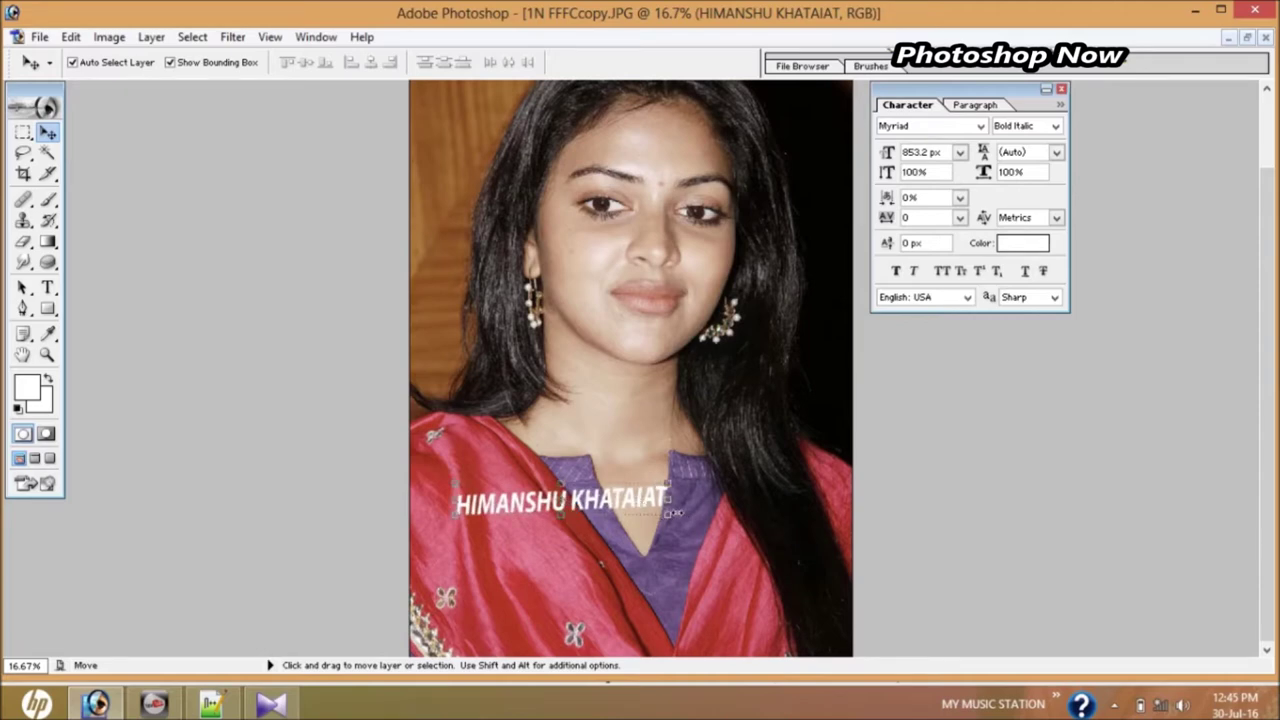
Step: Tilt the name text slightly clockwise, then dismiss the locked Background layer warning
key(ctrl+t)
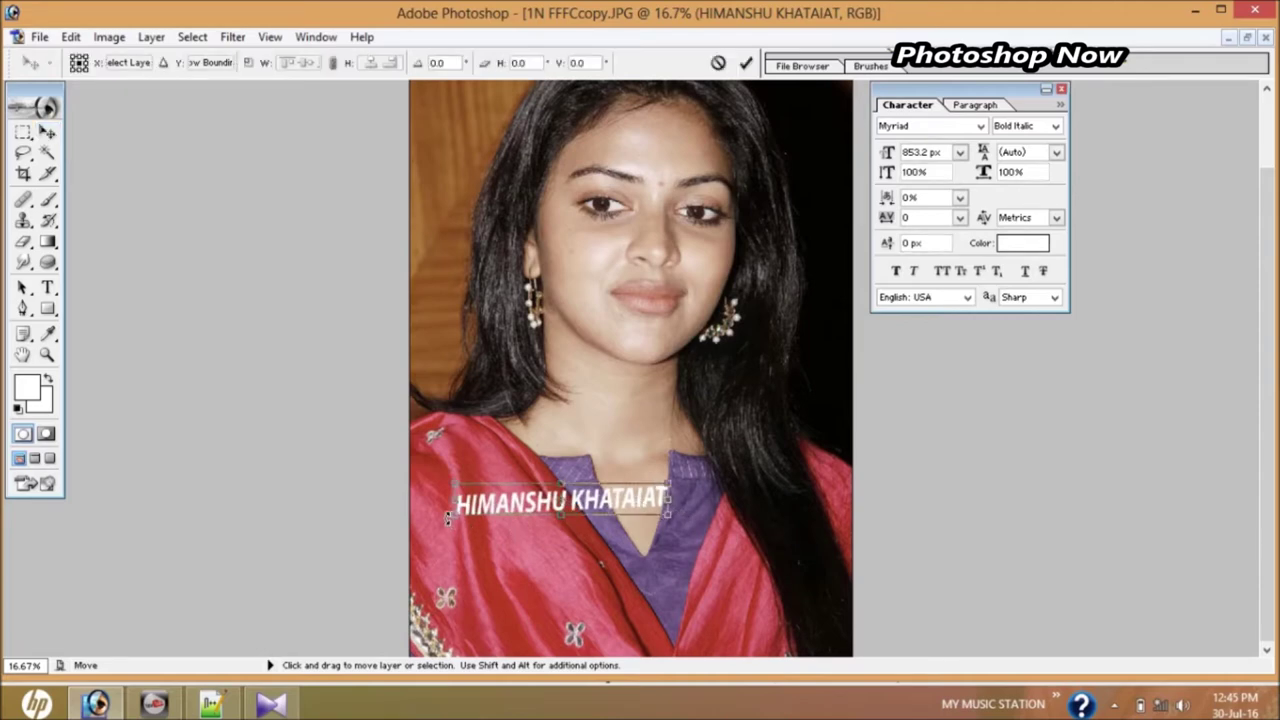
drag(446, 521, 443, 511)
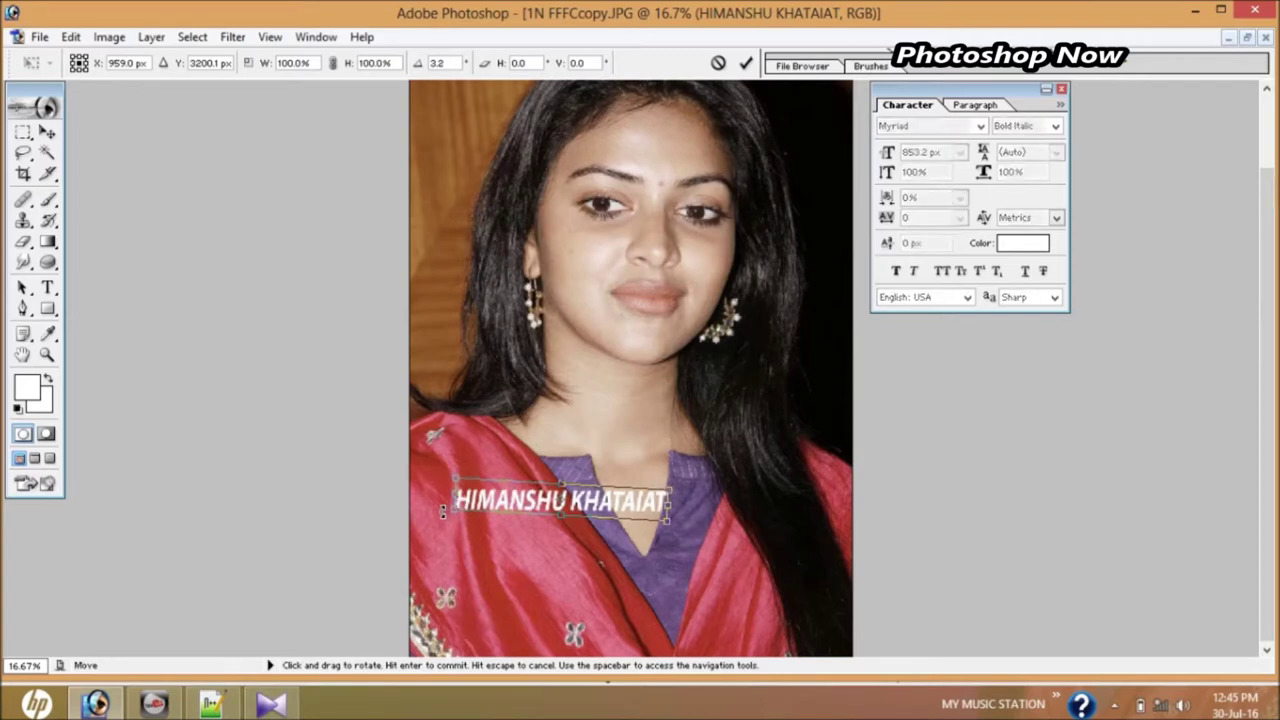
key(Return)
click(609, 545)
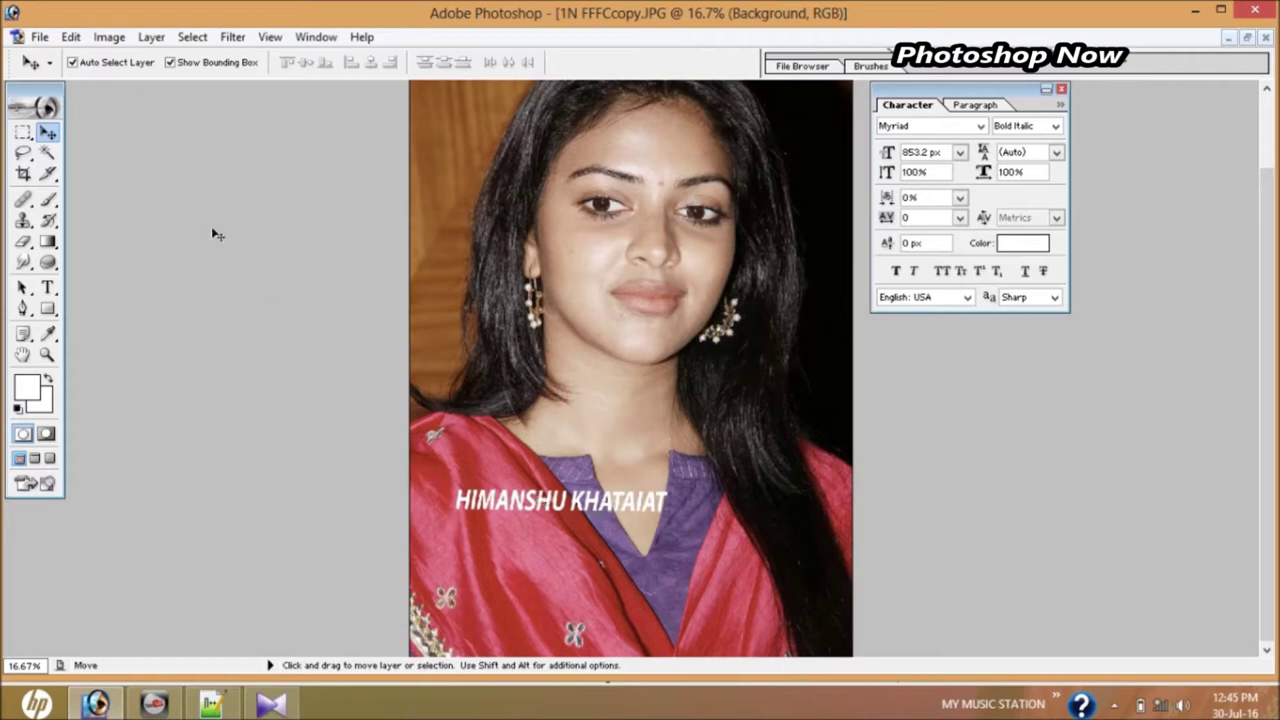
click(618, 512)
click(628, 280)
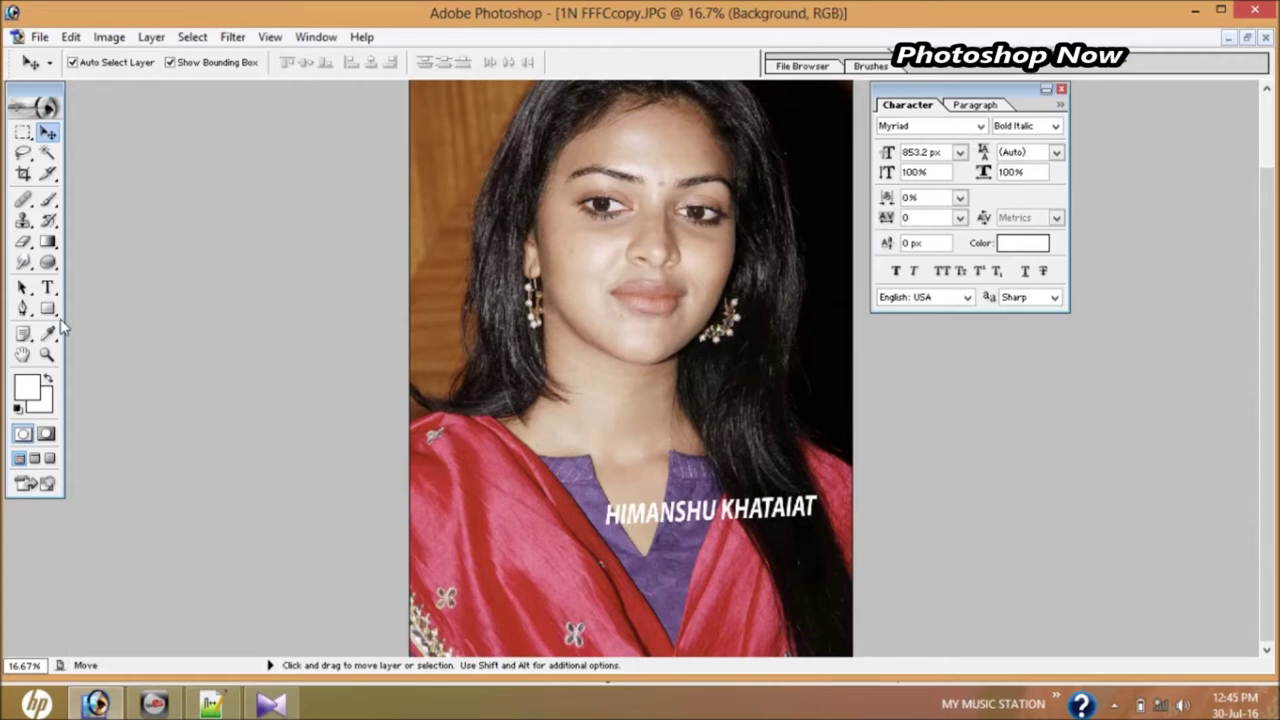
click(48, 288)
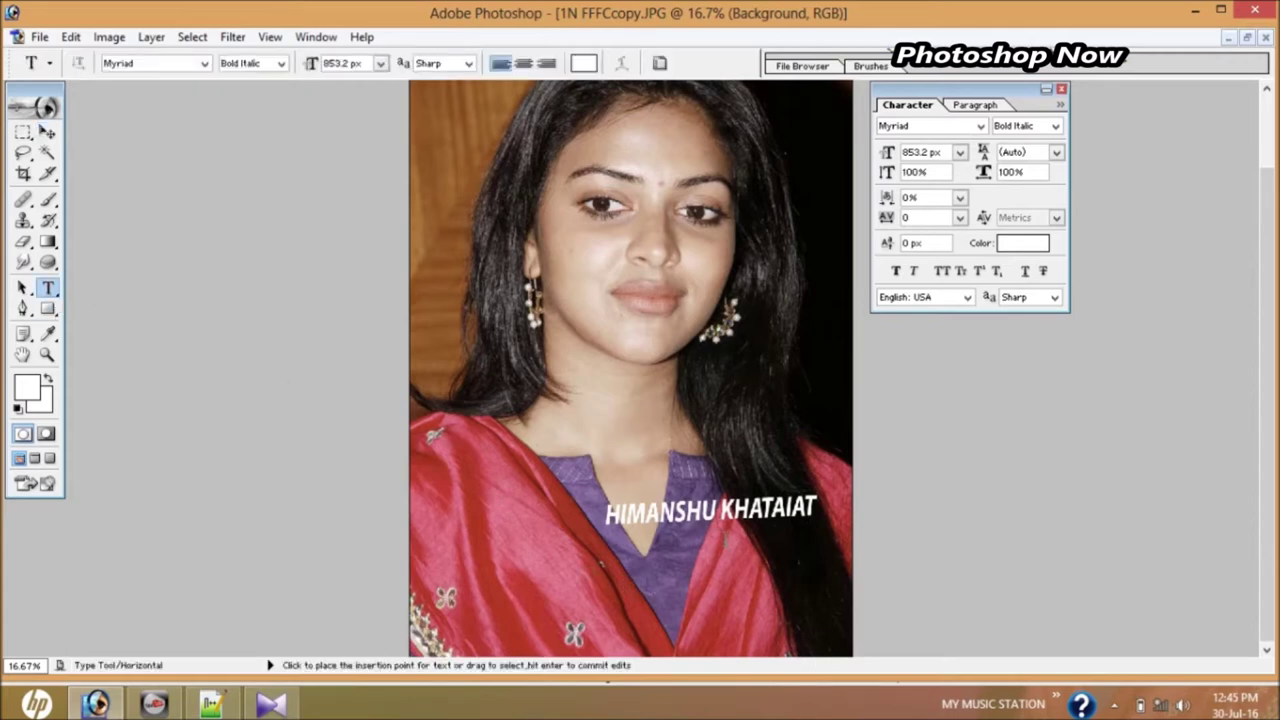
Step: Lower the name text to near the photo's bottom edge on the red dress and tilt it slightly
click(816, 508)
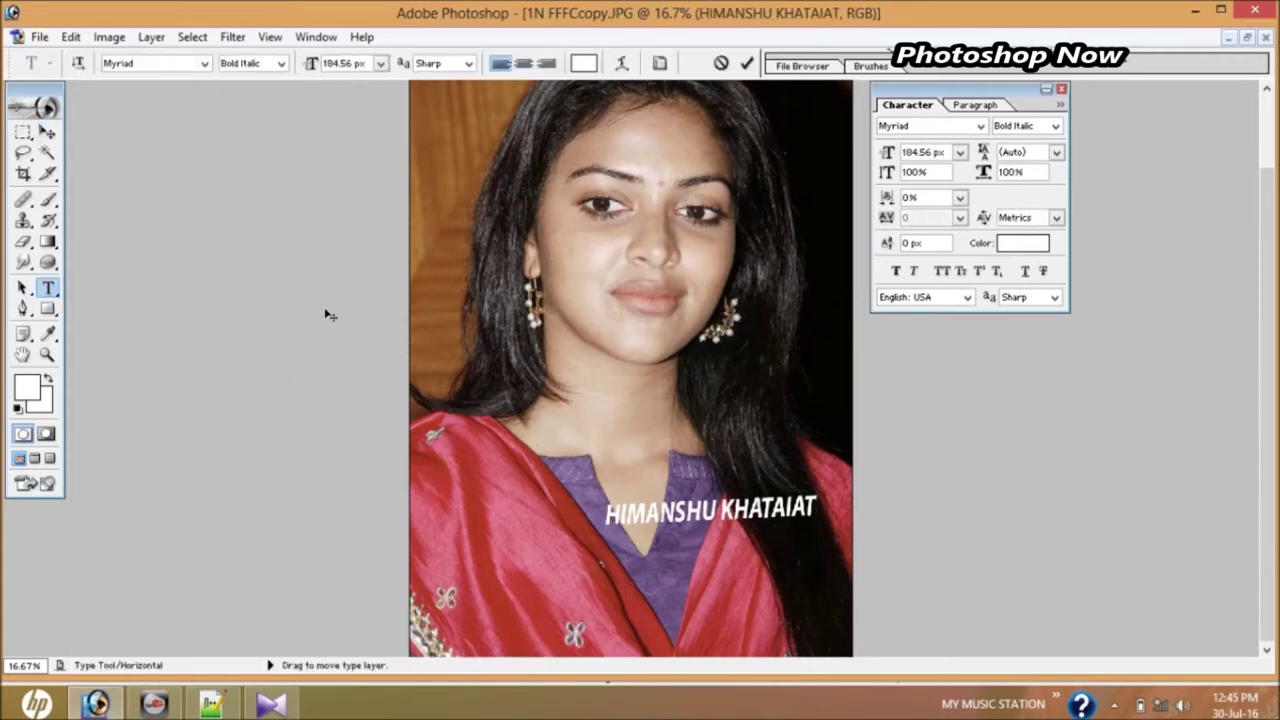
click(50, 134)
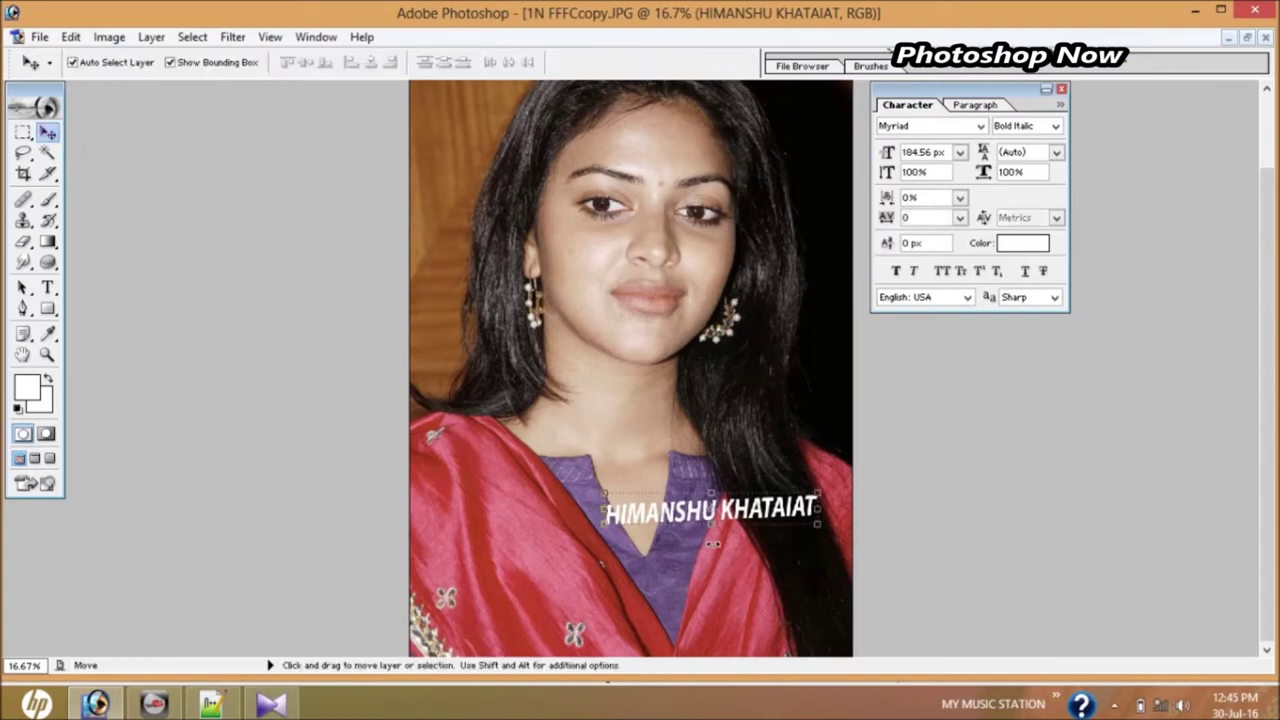
drag(705, 527, 557, 557)
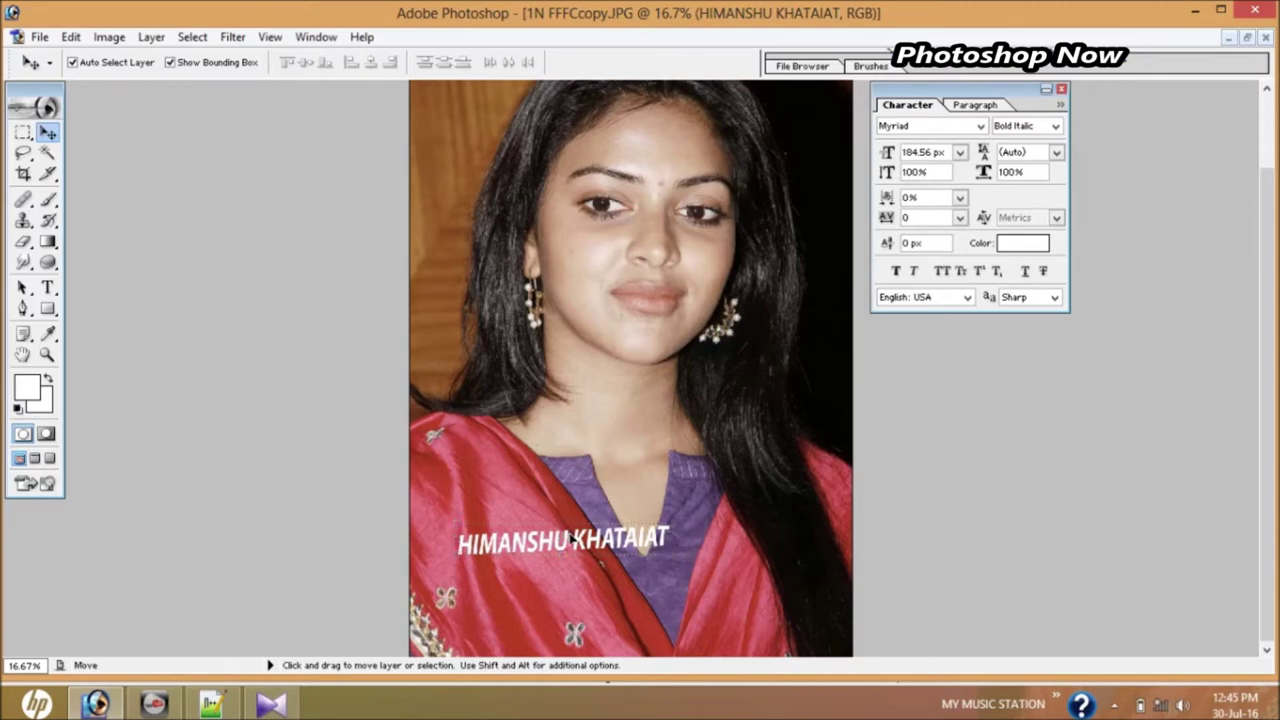
drag(568, 536, 630, 618)
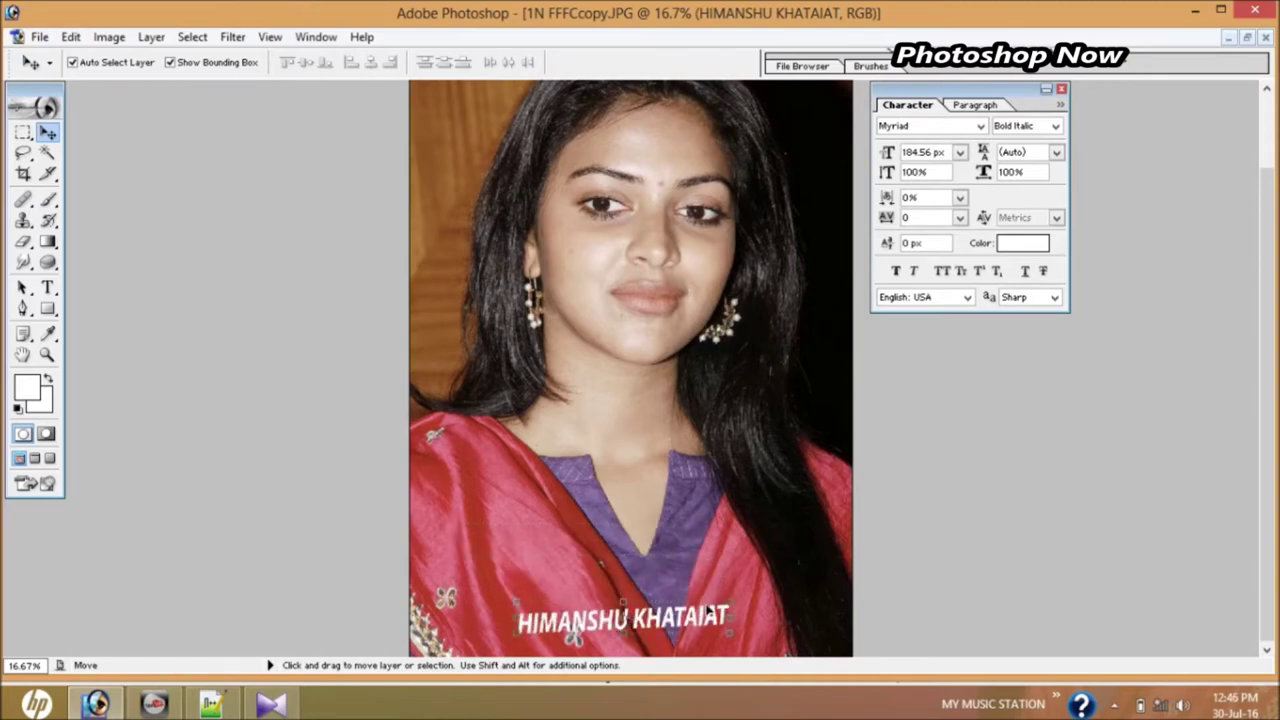
key(ctrl+t)
drag(757, 626, 766, 631)
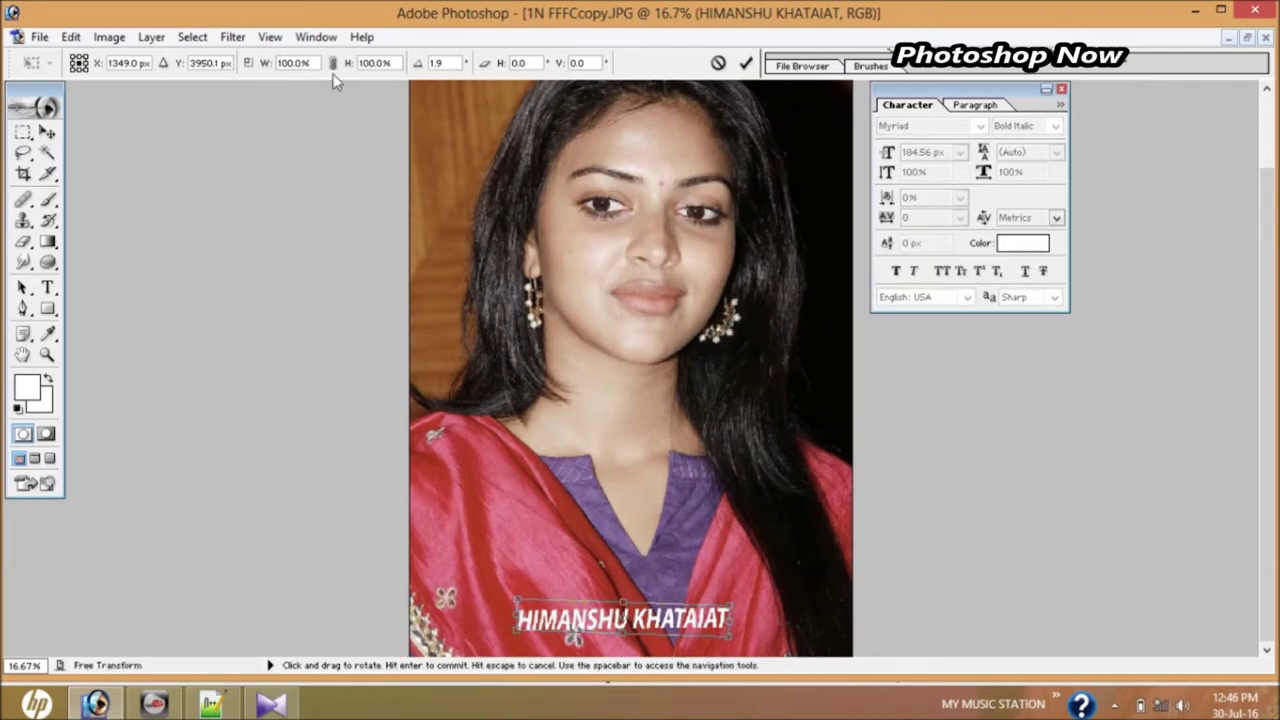
click(46, 287)
Step: Apply the transform, colour the name text red, then reselect all of it
click(547, 279)
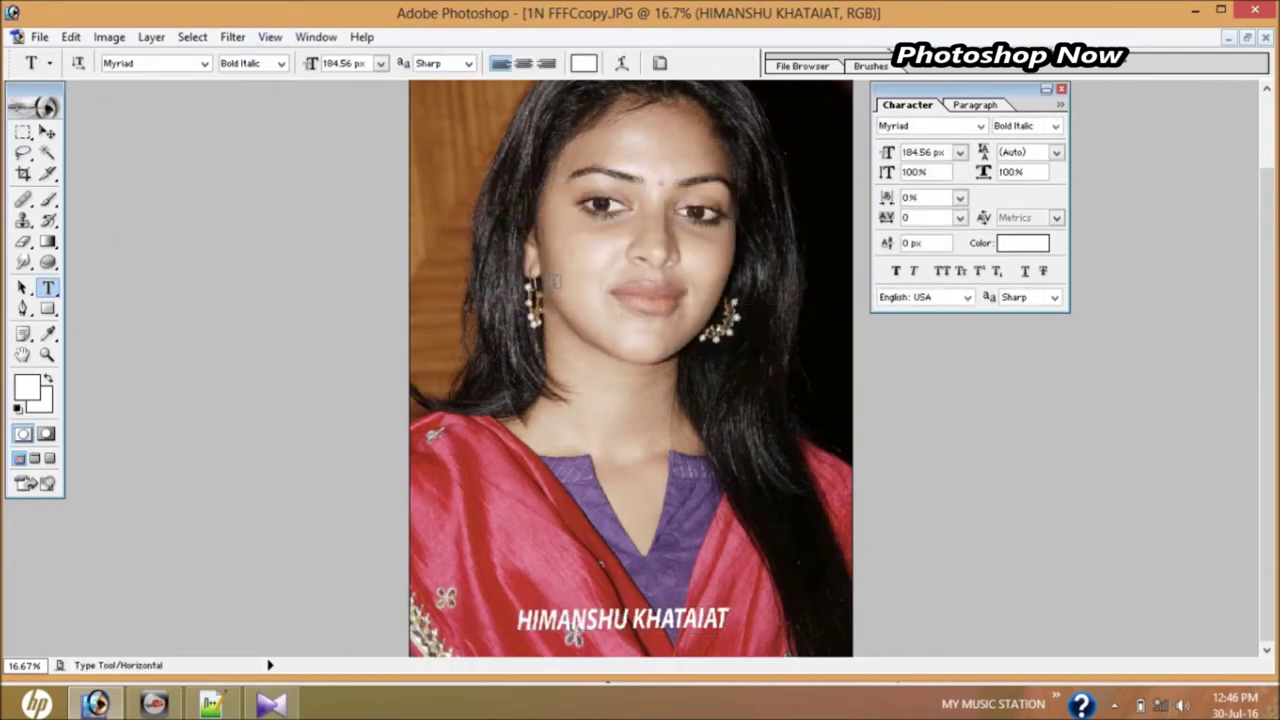
click(584, 63)
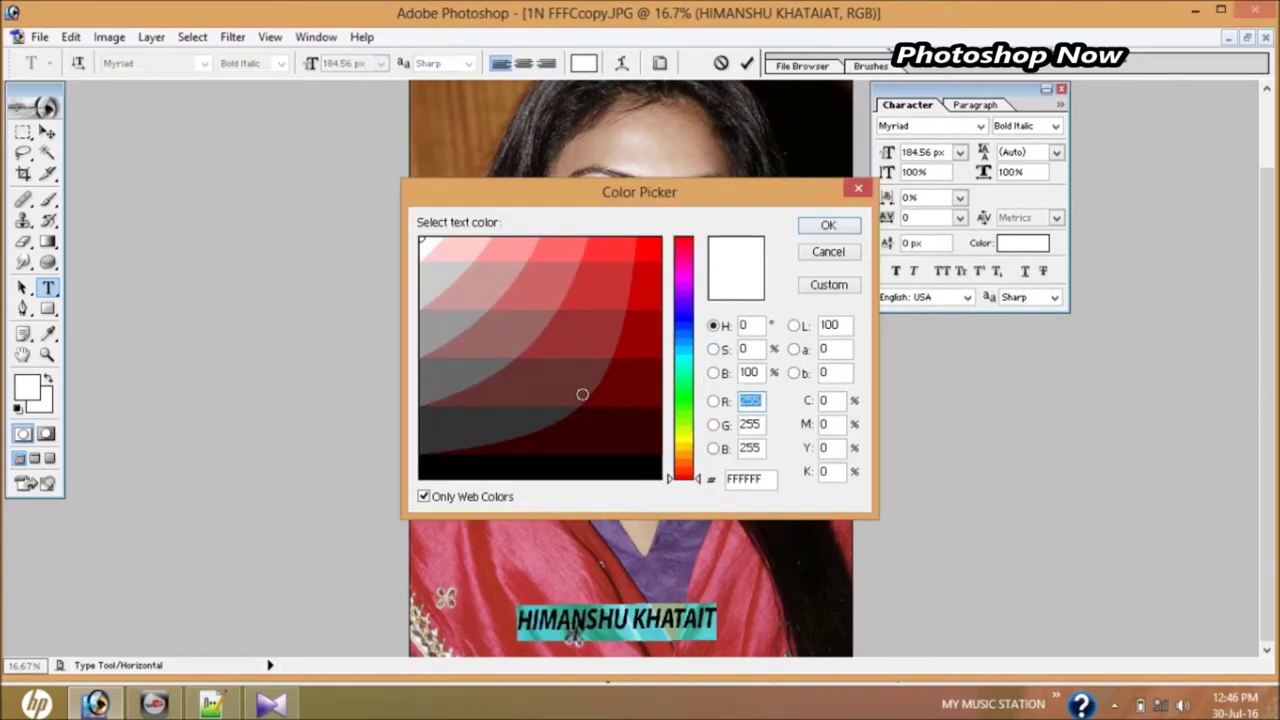
click(607, 276)
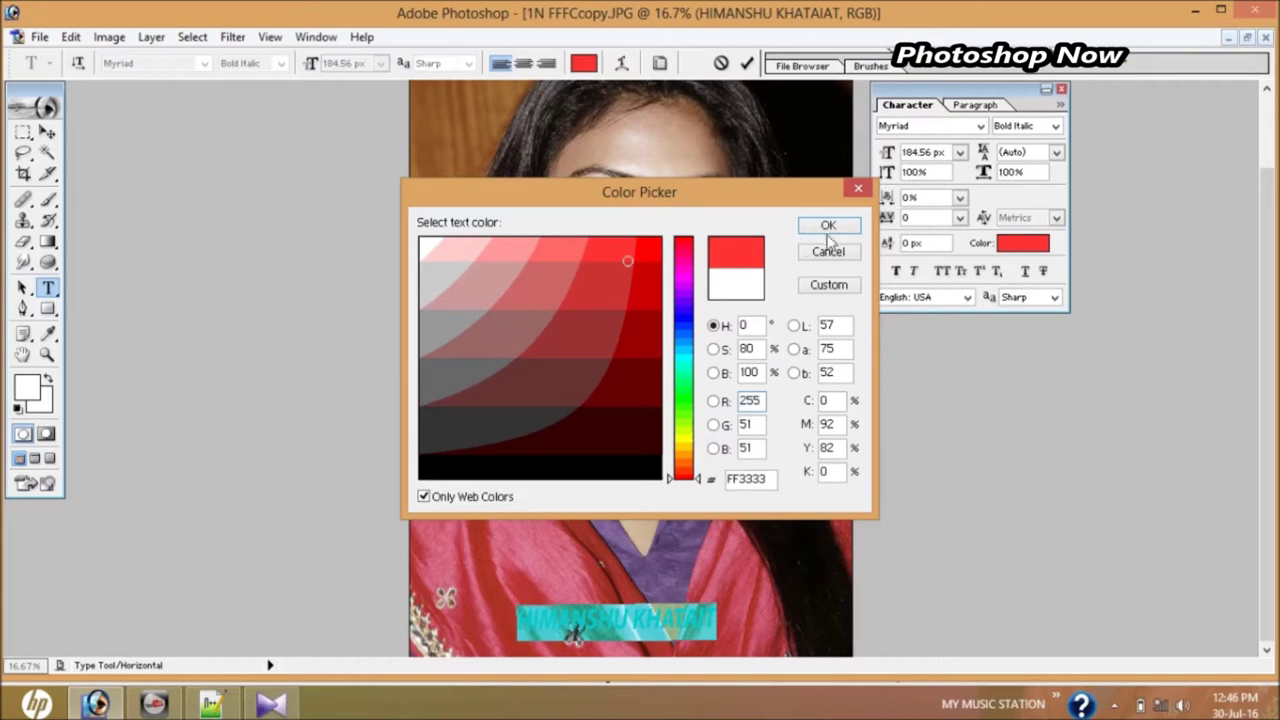
click(828, 225)
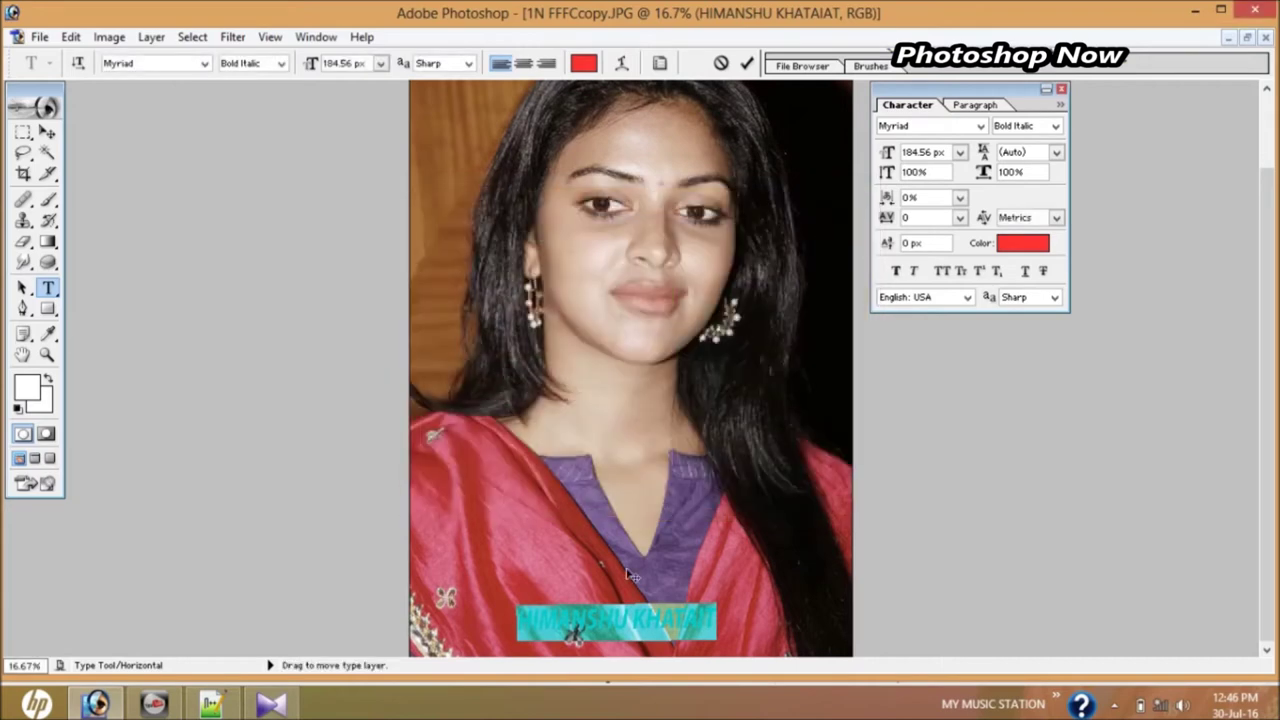
click(632, 620)
drag(728, 628, 614, 622)
key(ctrl+a)
Step: Try dark red, pink and greyish-brown text colours, allowing colours beyond the web-safe set
click(584, 63)
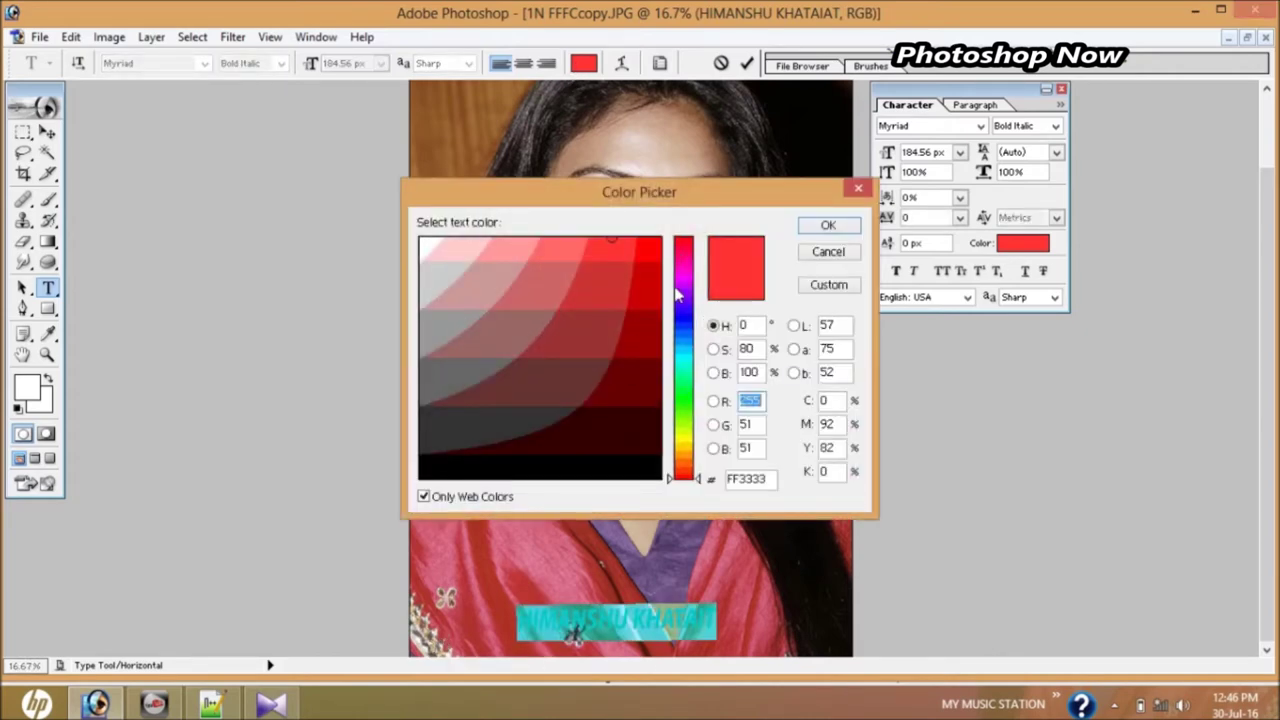
click(614, 458)
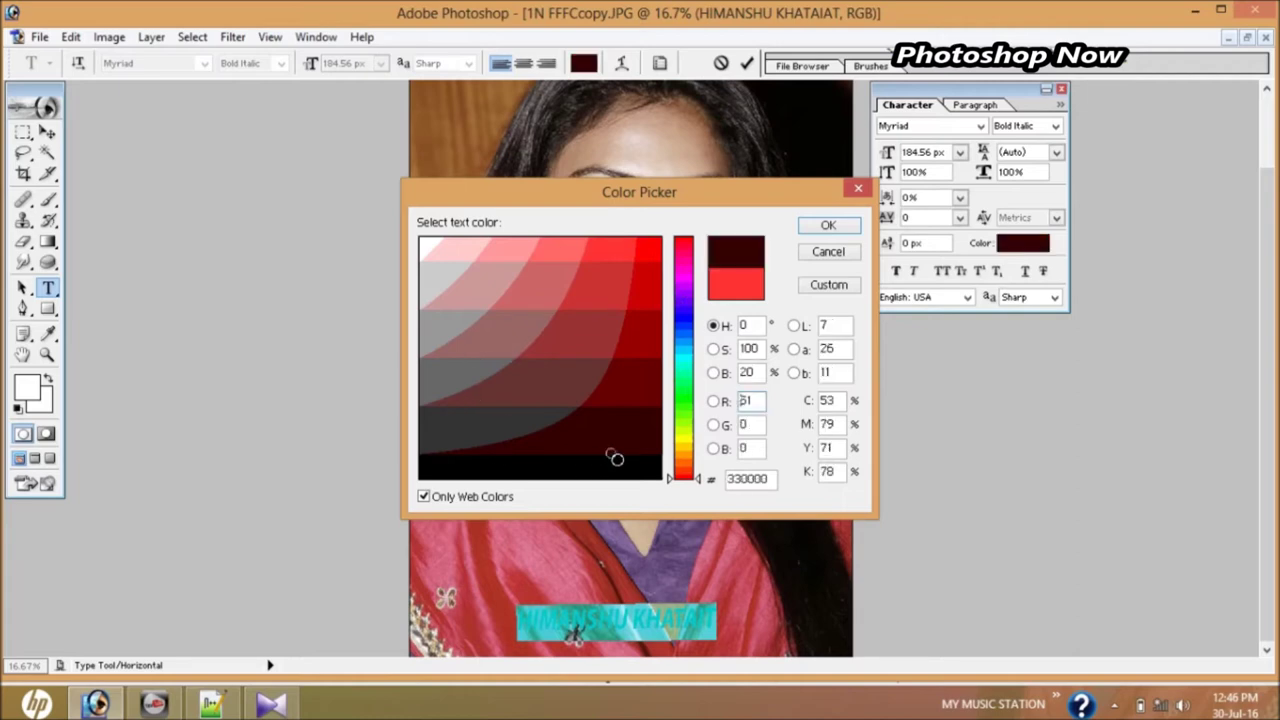
click(630, 420)
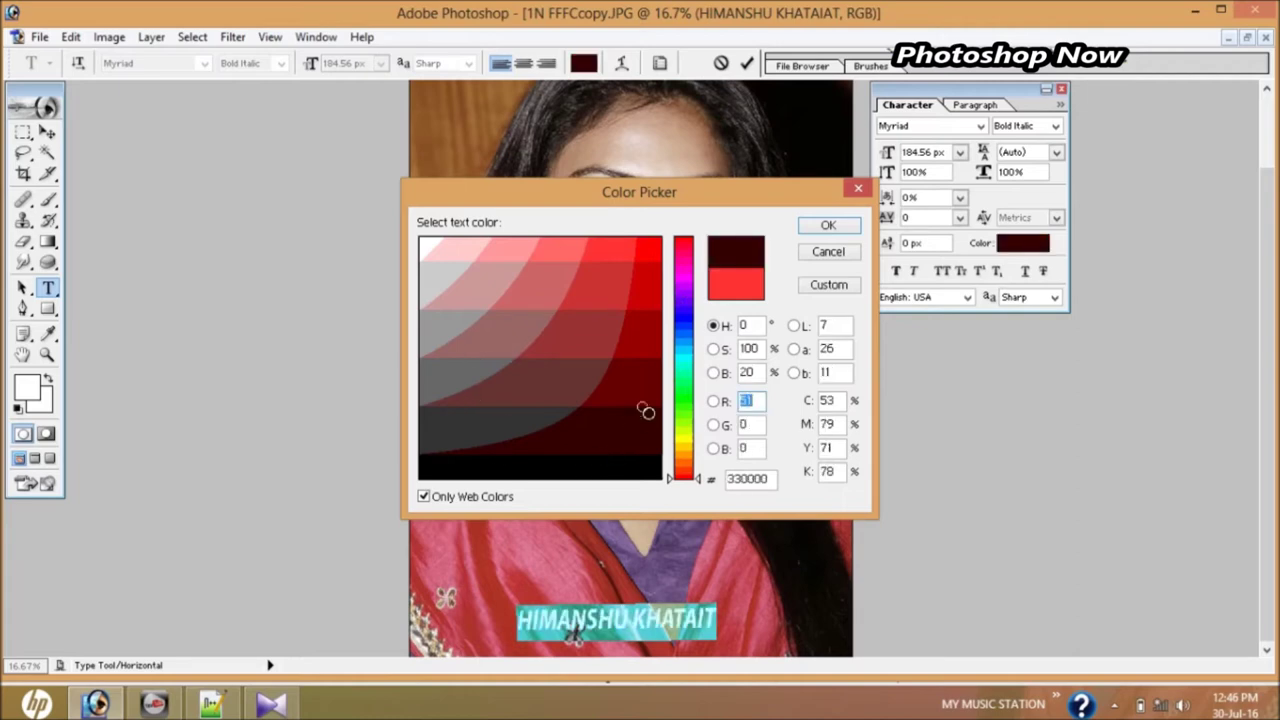
click(642, 390)
click(424, 496)
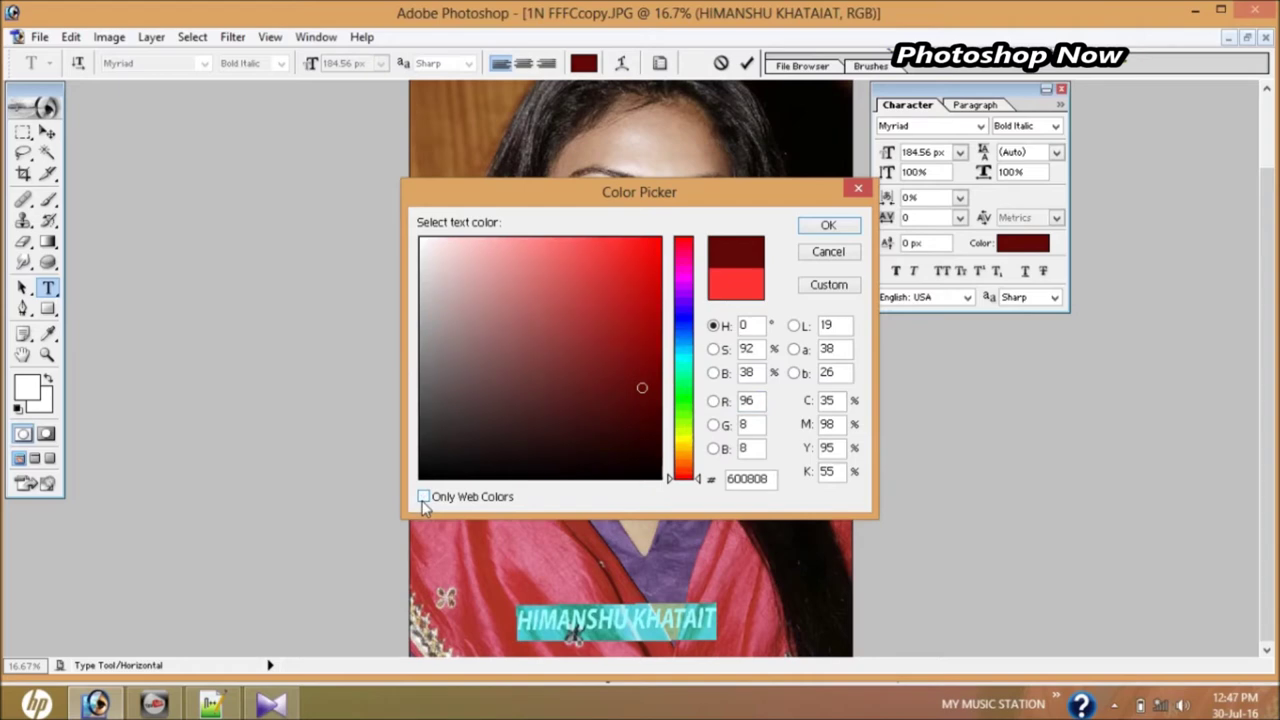
click(586, 455)
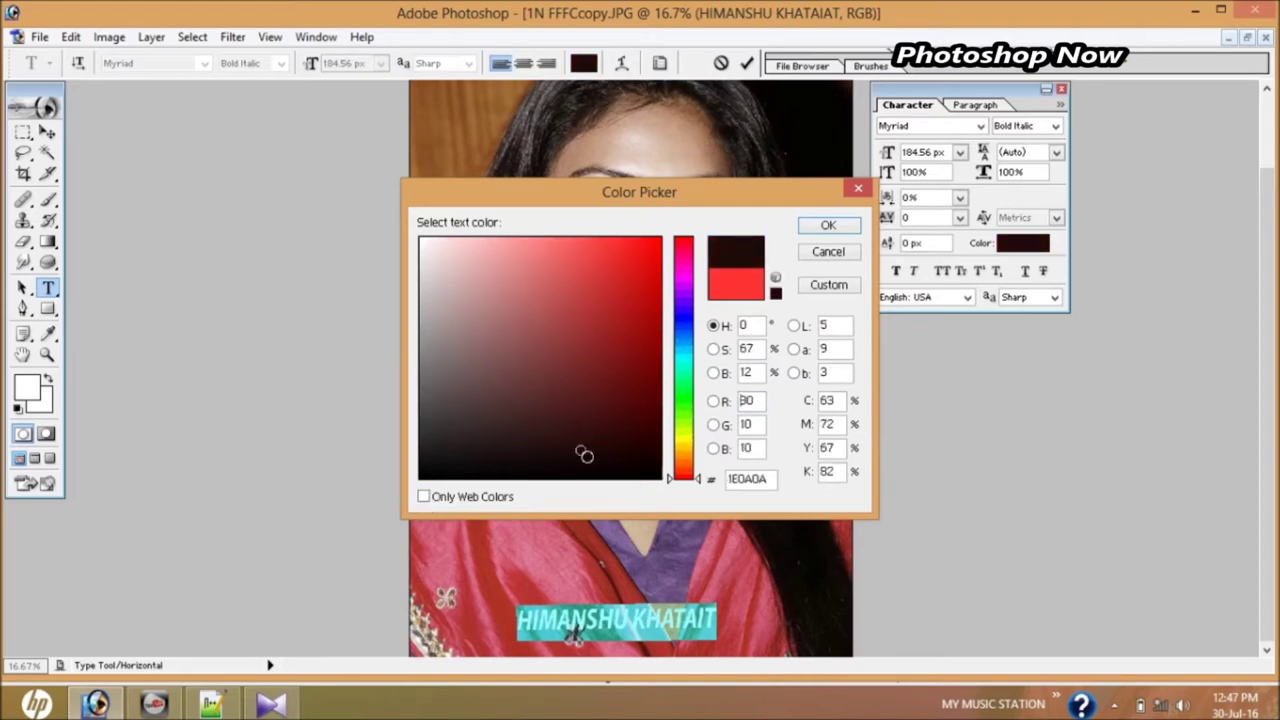
click(595, 380)
click(557, 345)
click(571, 300)
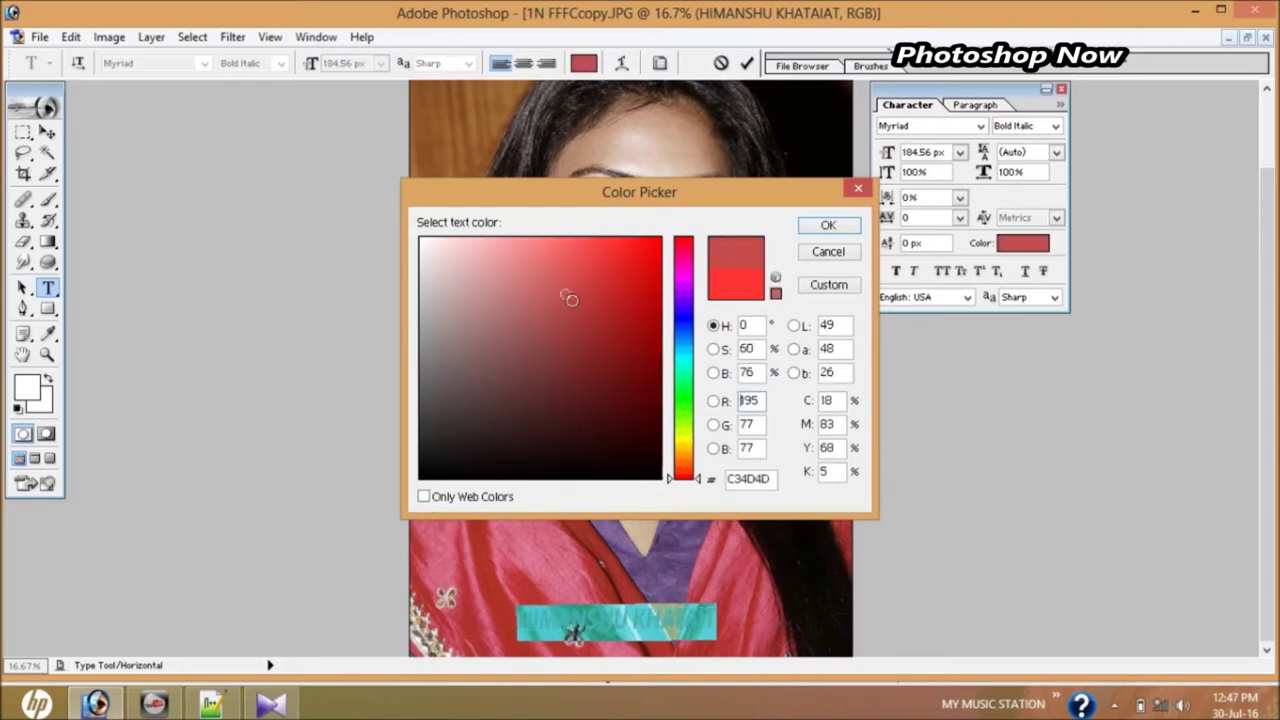
click(601, 346)
click(528, 294)
click(497, 266)
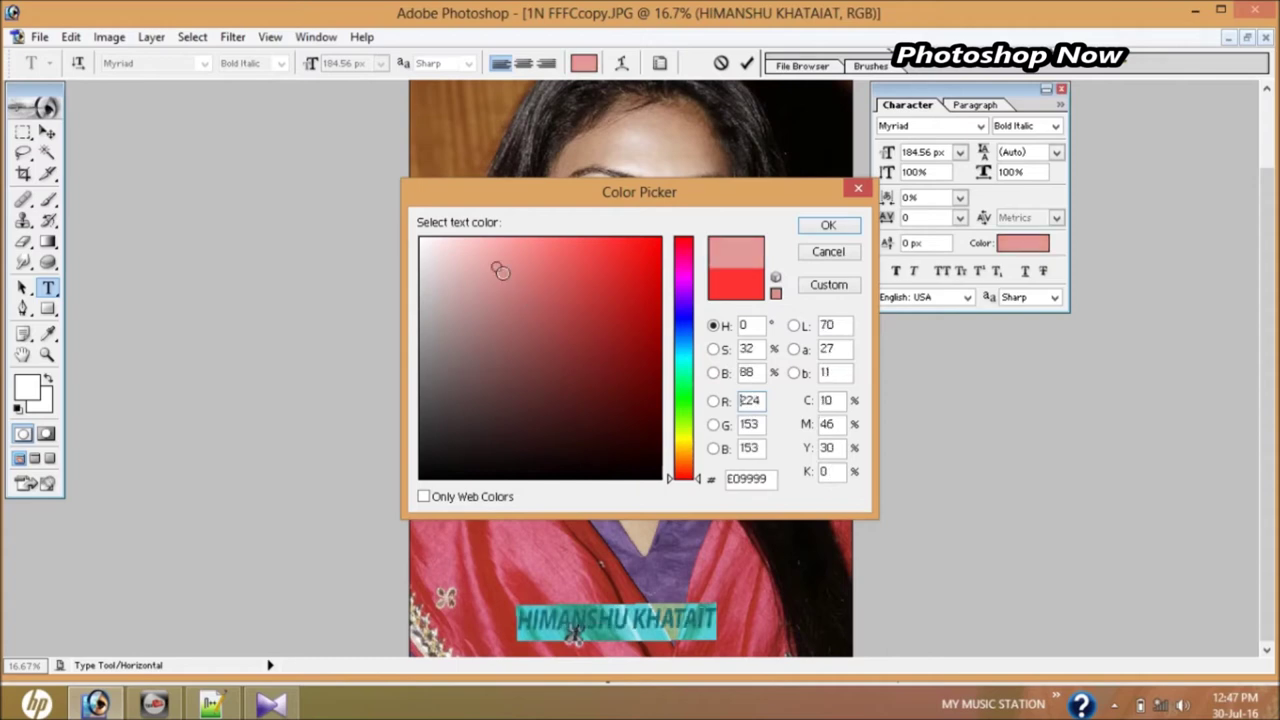
click(491, 370)
click(478, 391)
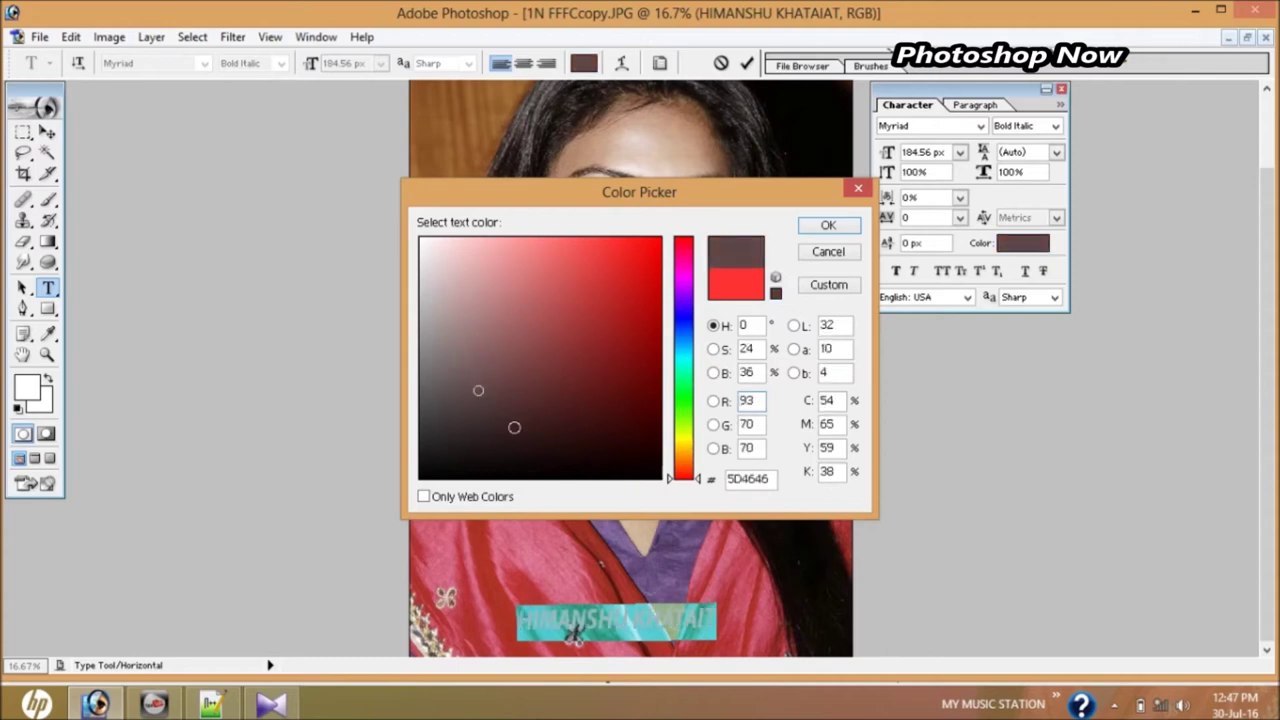
click(507, 422)
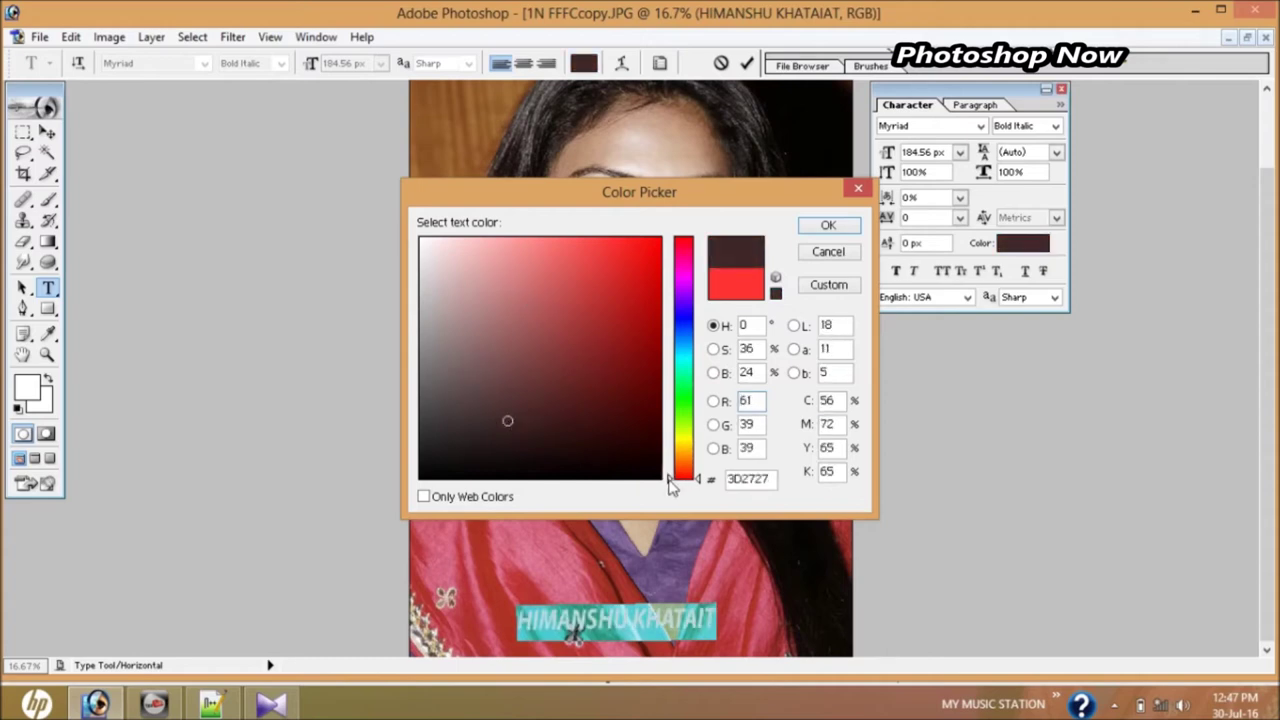
Step: Shift the hue to green and confirm dark green 226B18 as the text colour
drag(670, 483, 670, 380)
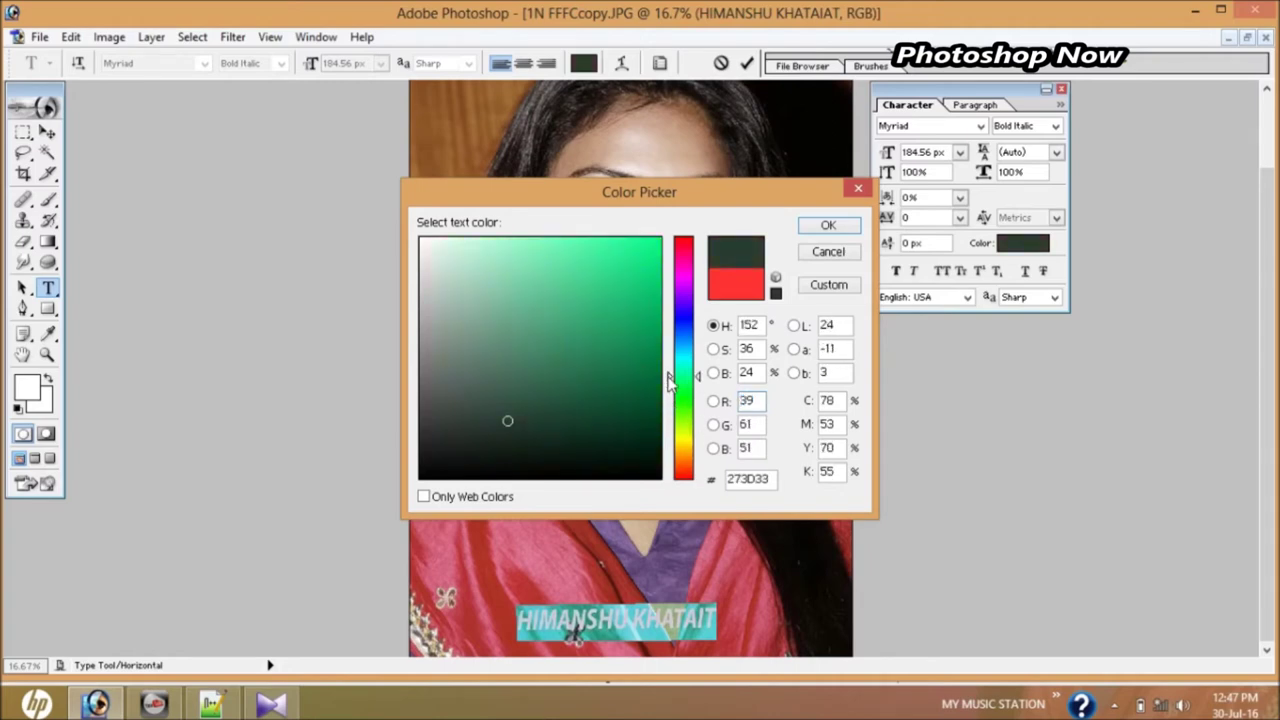
drag(670, 380, 670, 403)
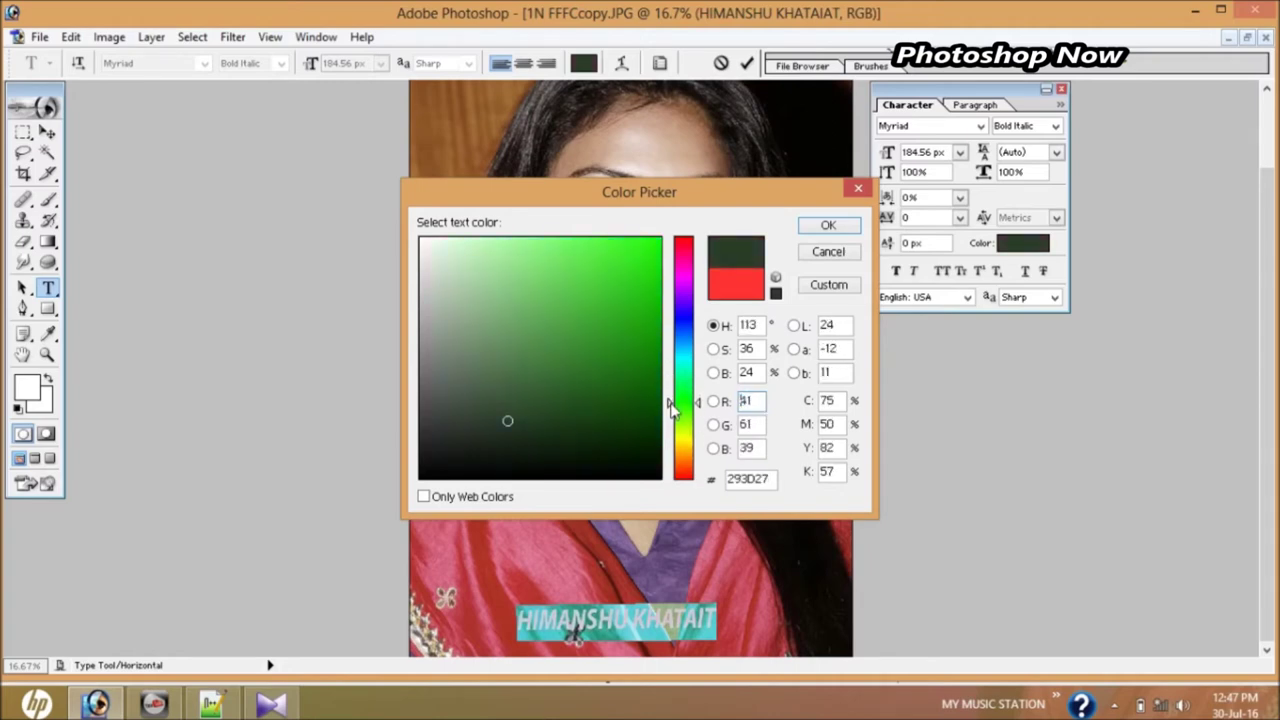
click(606, 377)
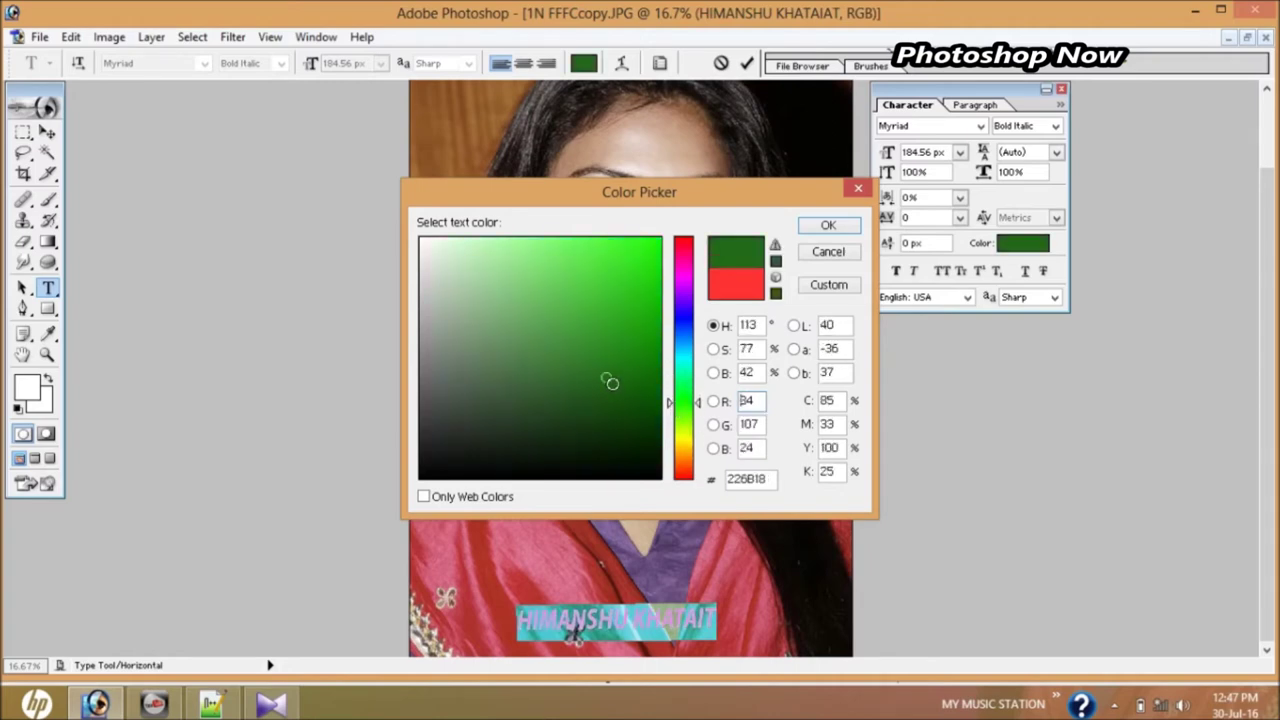
click(829, 225)
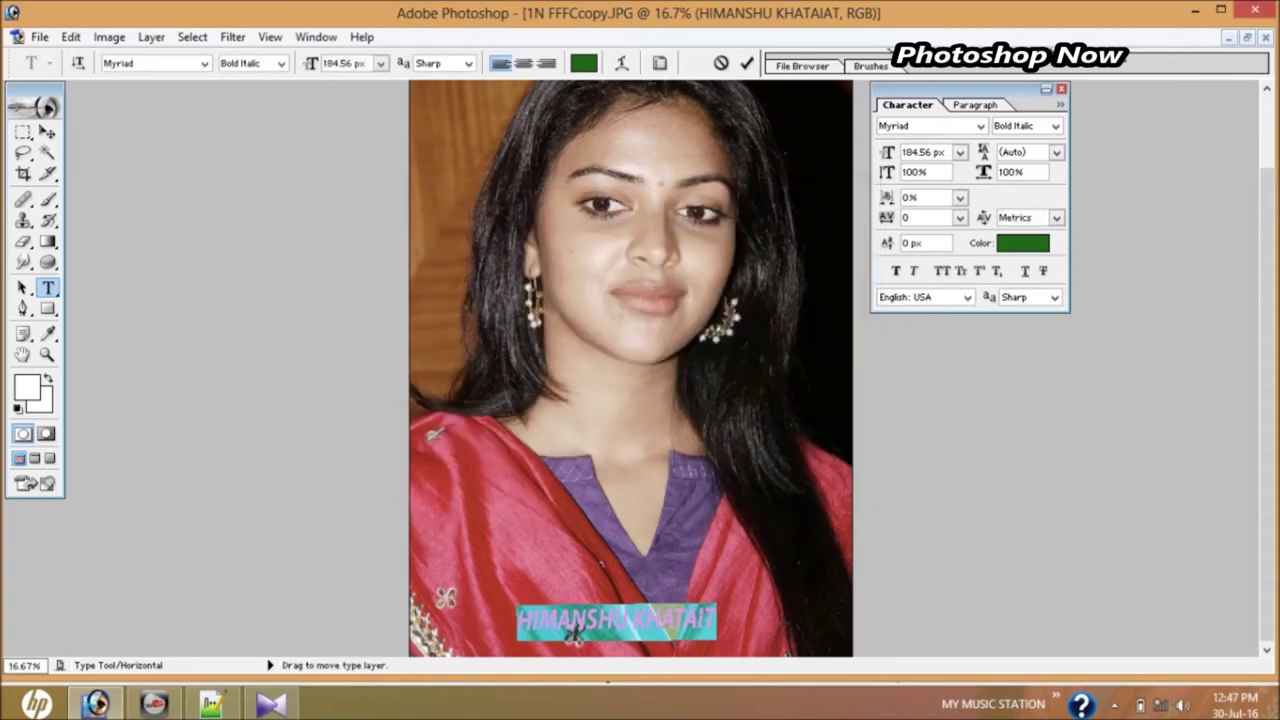
Step: Preview the green name text by selecting and deselecting it, then commit it and start Save As
click(674, 621)
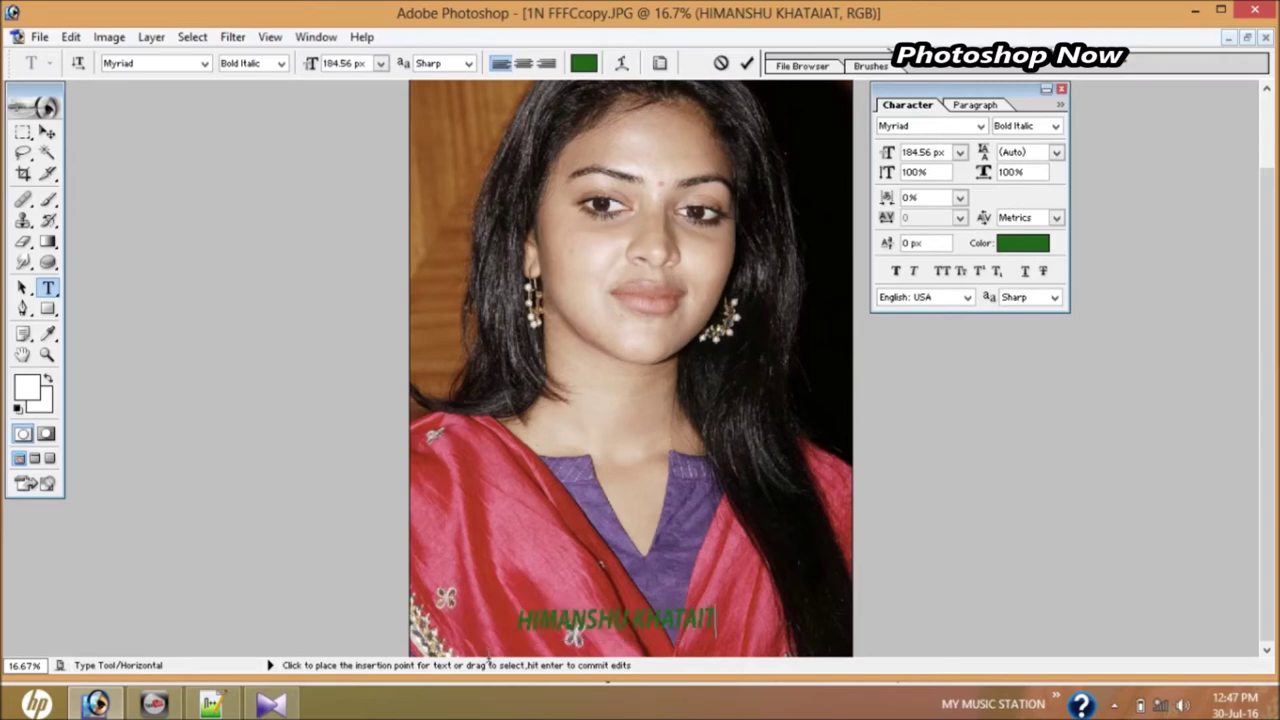
key(ctrl+a)
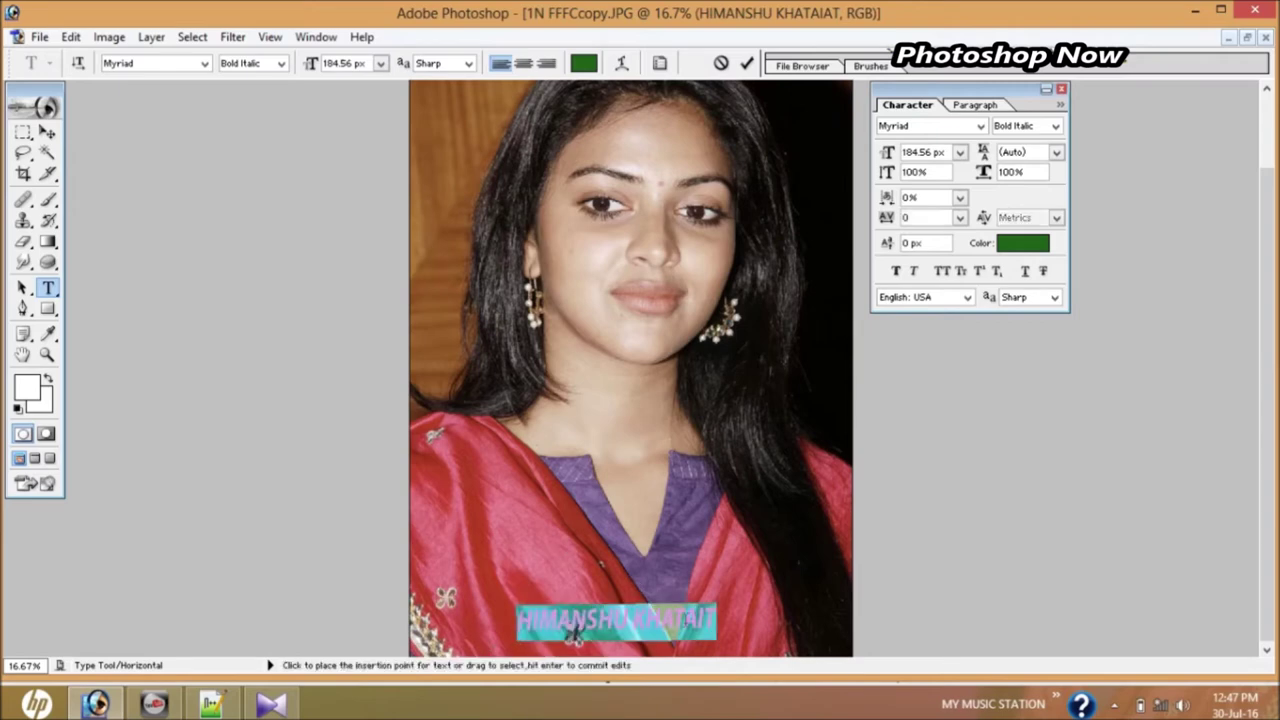
click(640, 618)
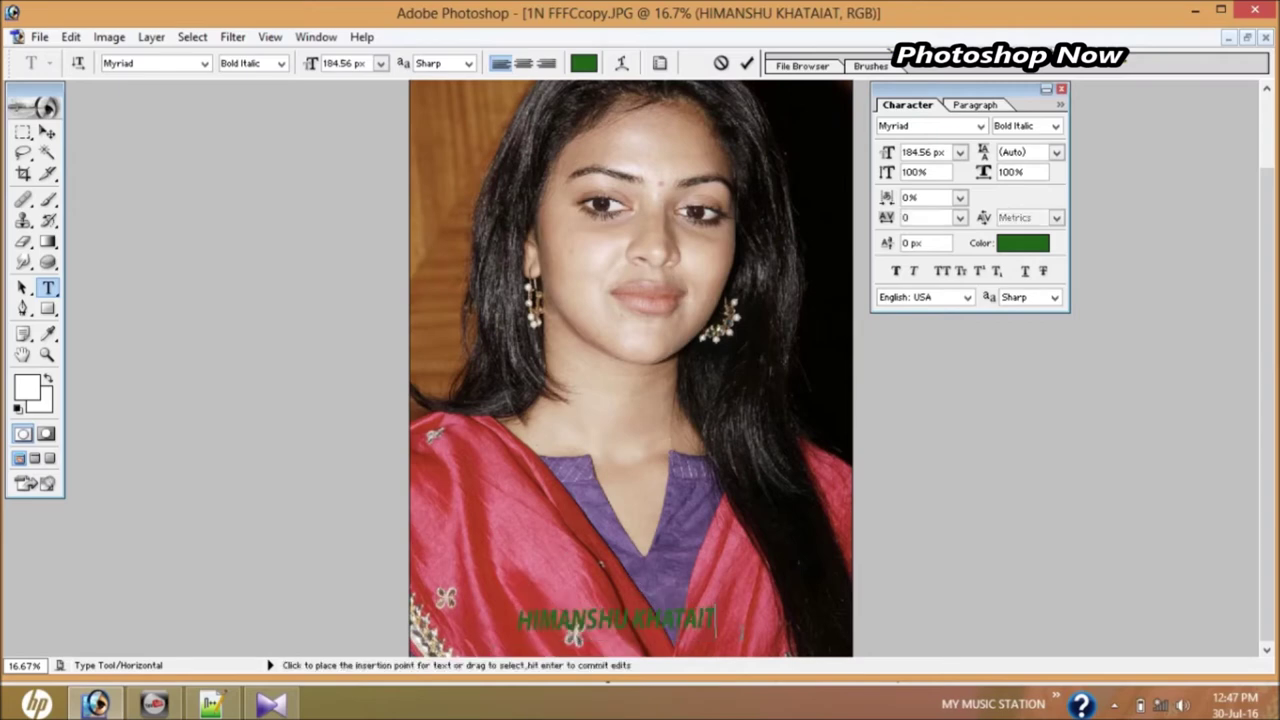
click(40, 37)
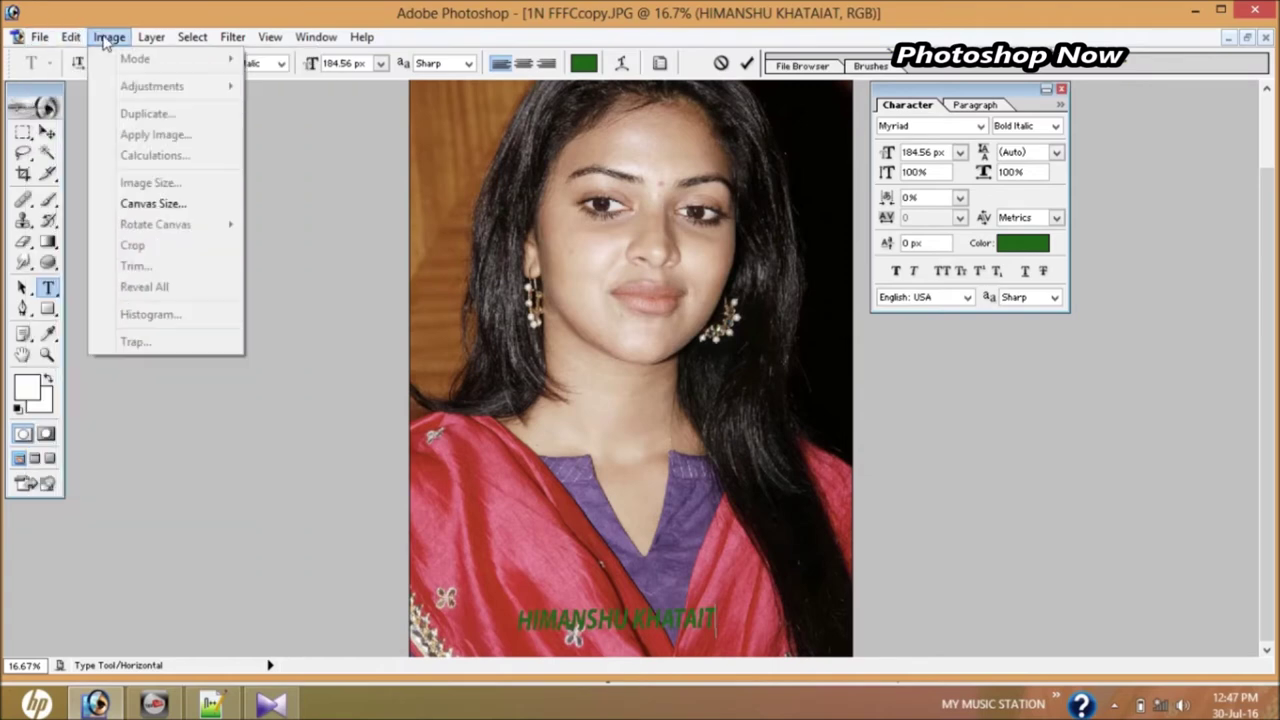
click(641, 590)
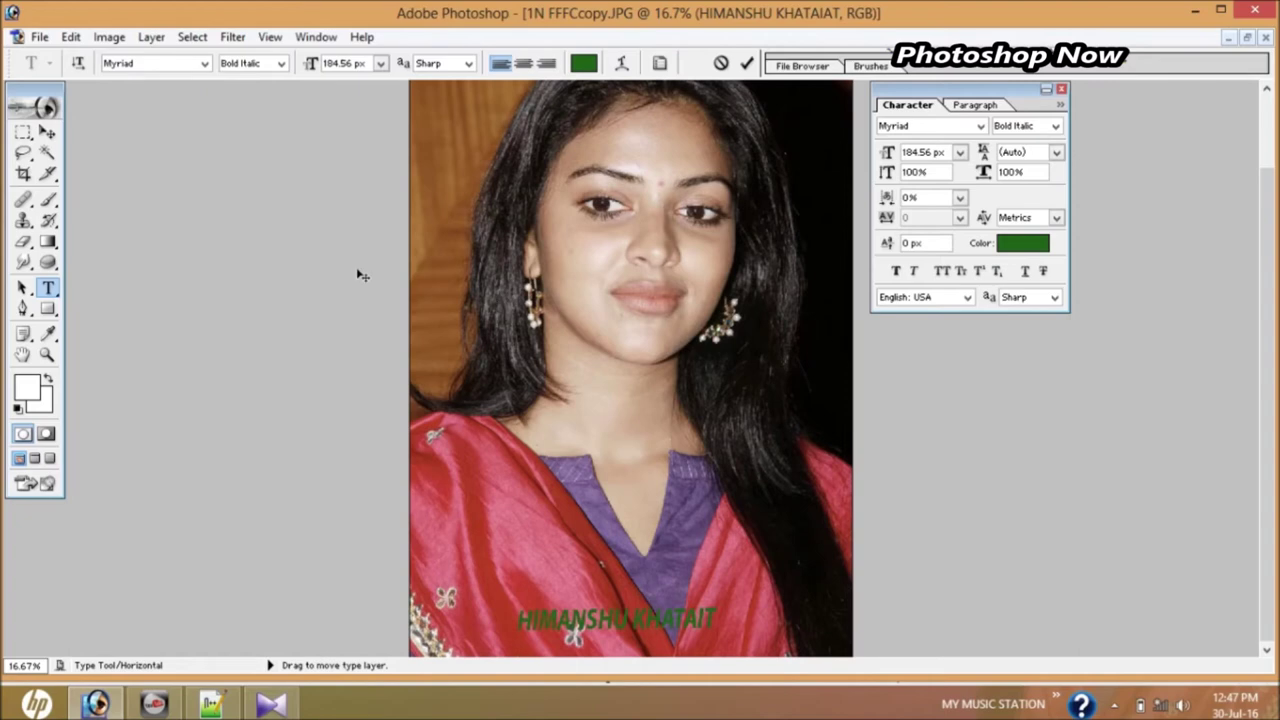
click(109, 37)
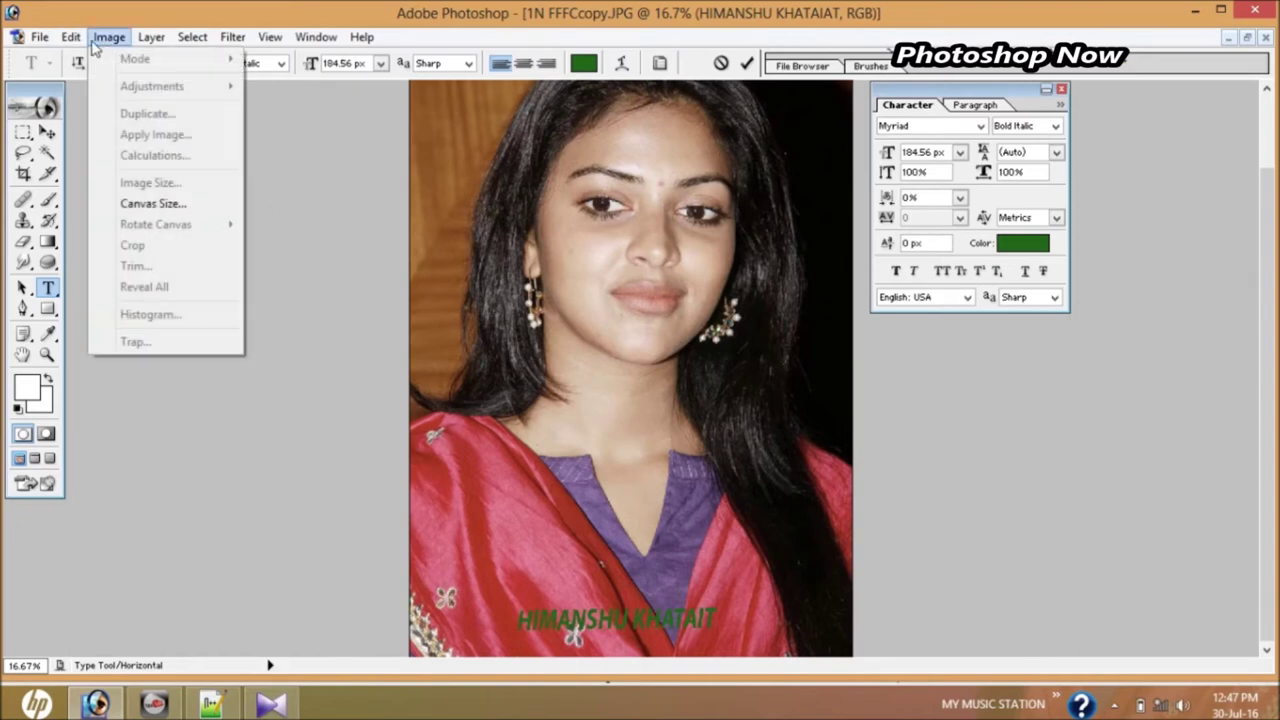
click(90, 211)
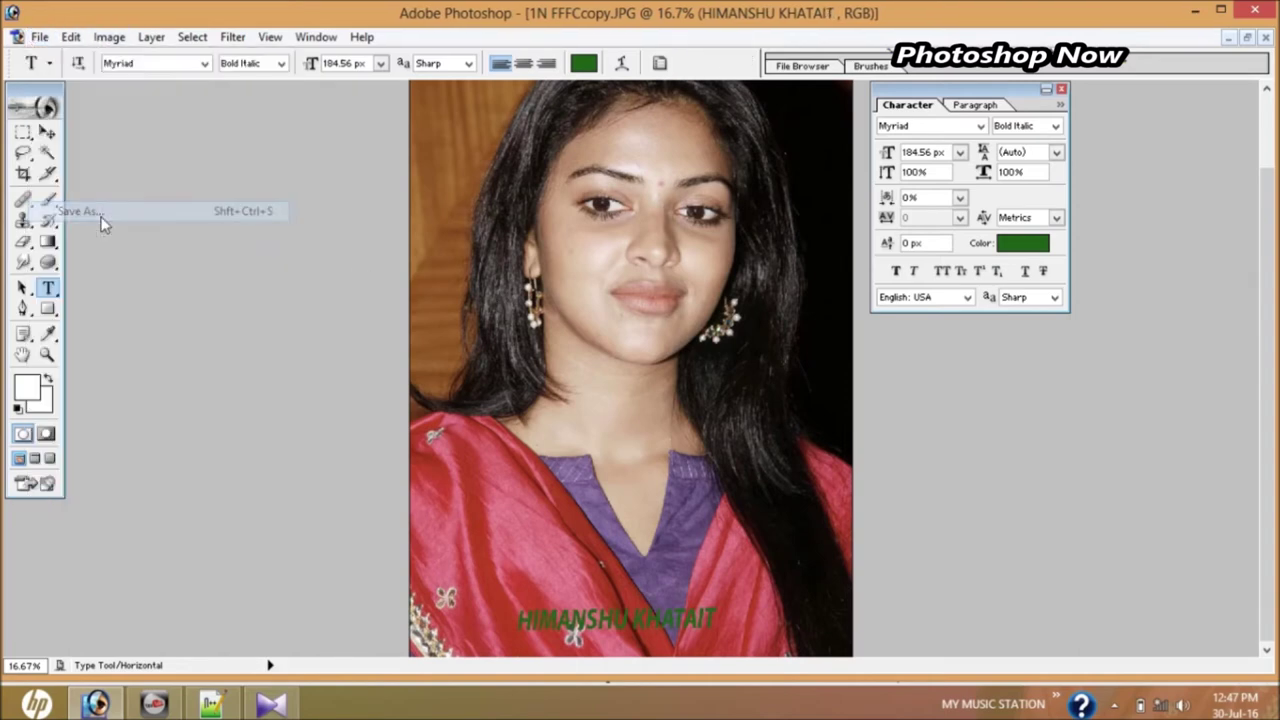
Step: Save as JPEG '1N FDDDFFCcopy copy.jpg' in the wallpapers folder at Maximum quality
click(411, 226)
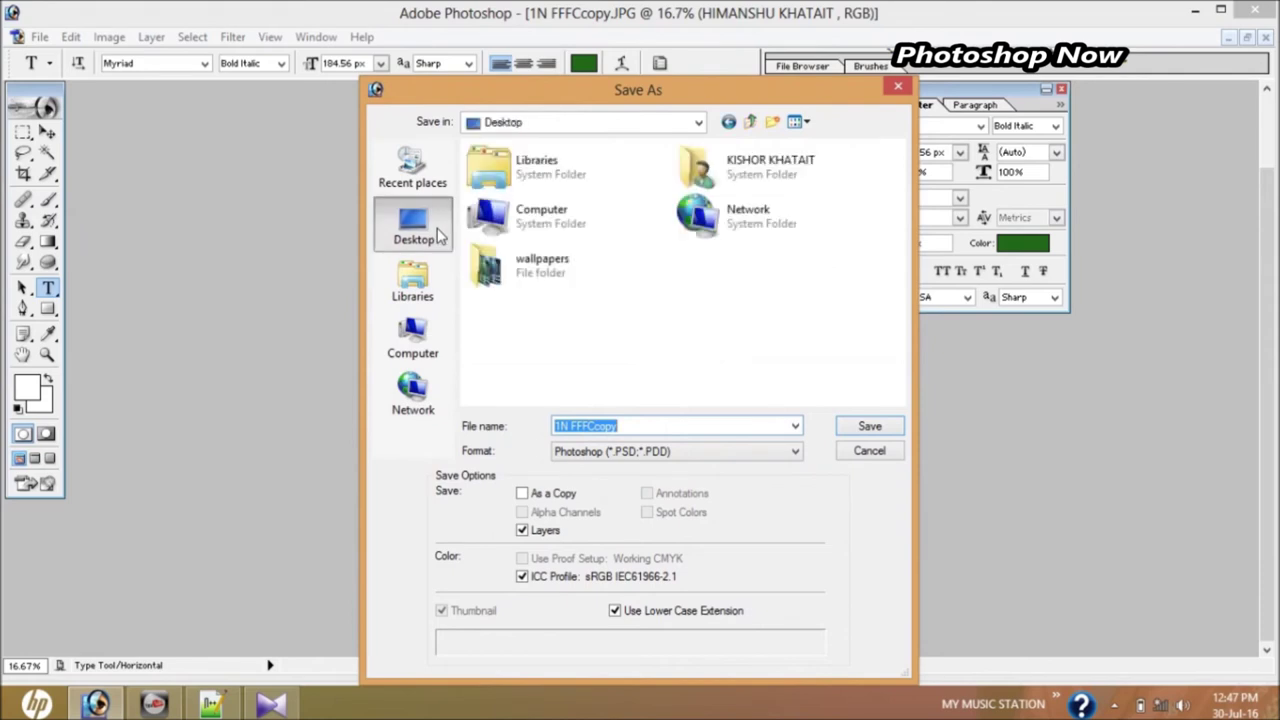
double_click(588, 268)
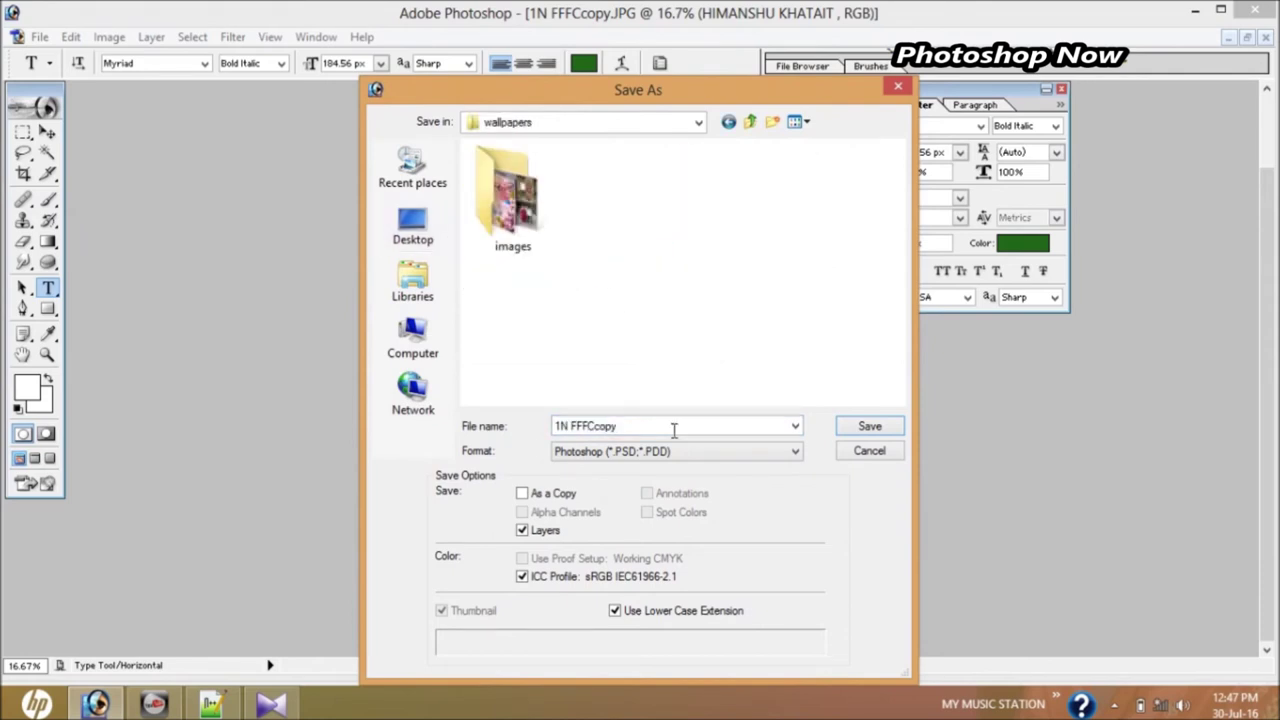
click(640, 453)
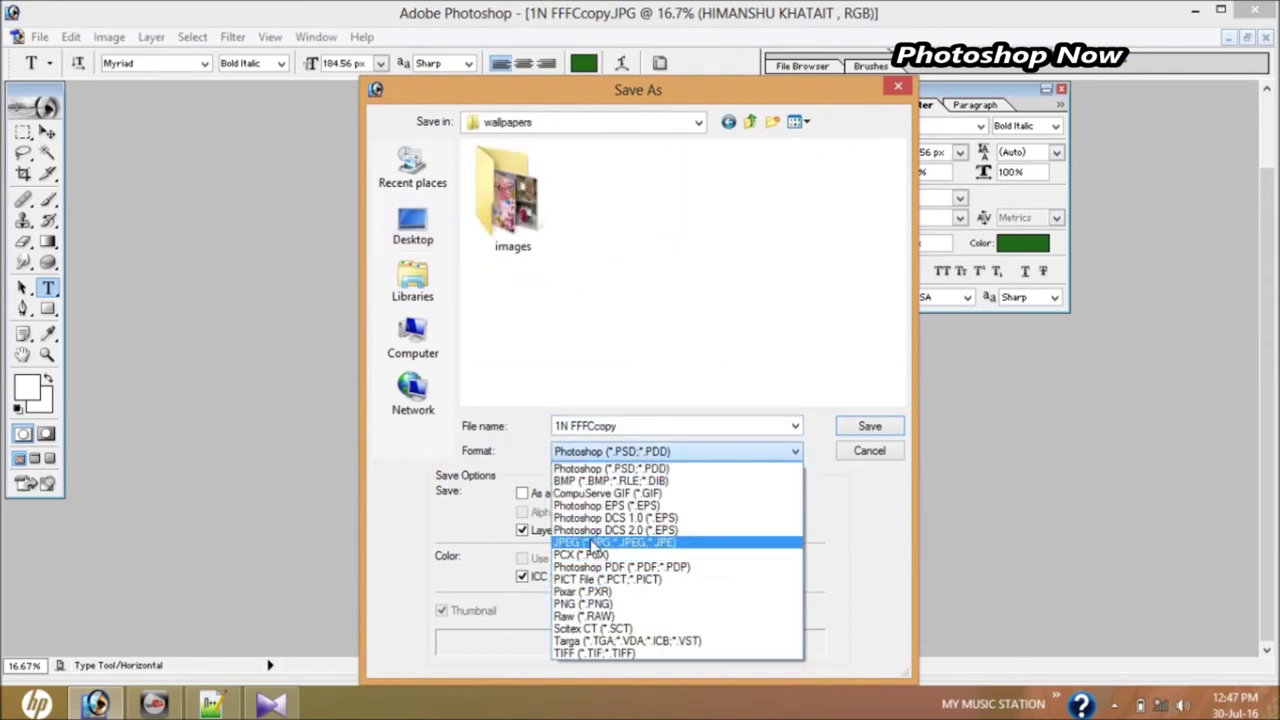
click(594, 543)
click(588, 428)
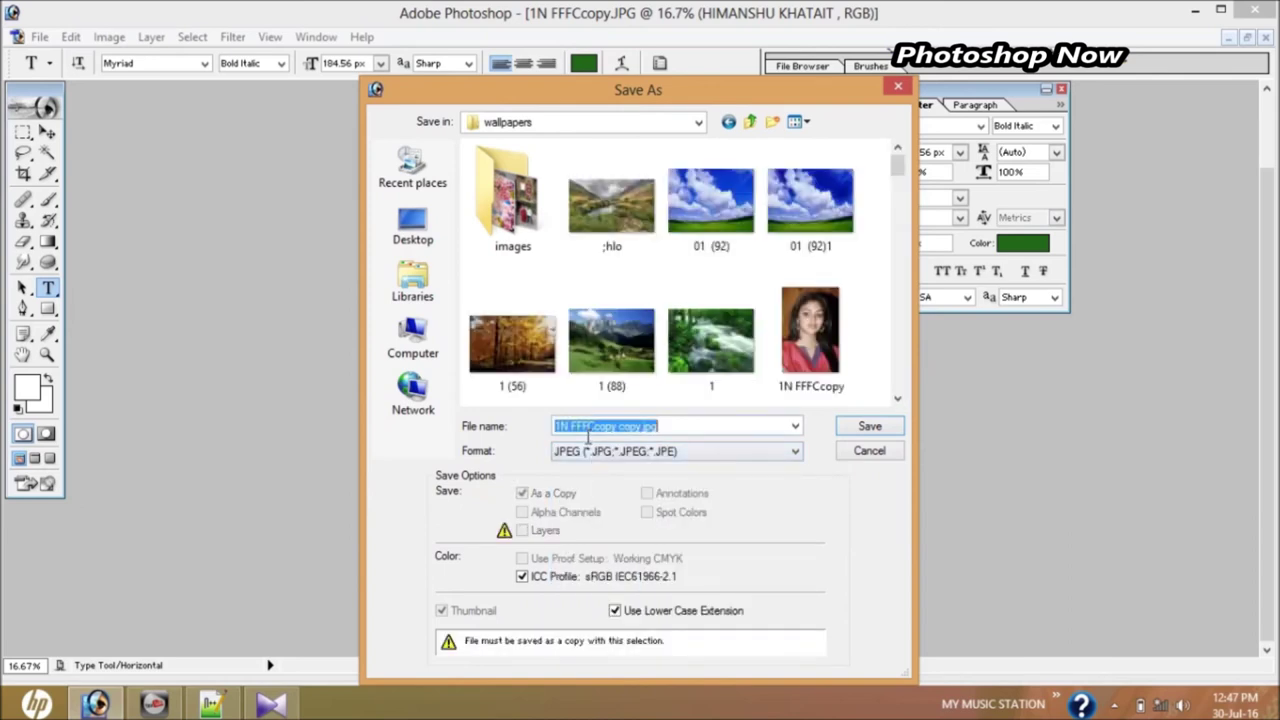
click(589, 427)
text(DDD)
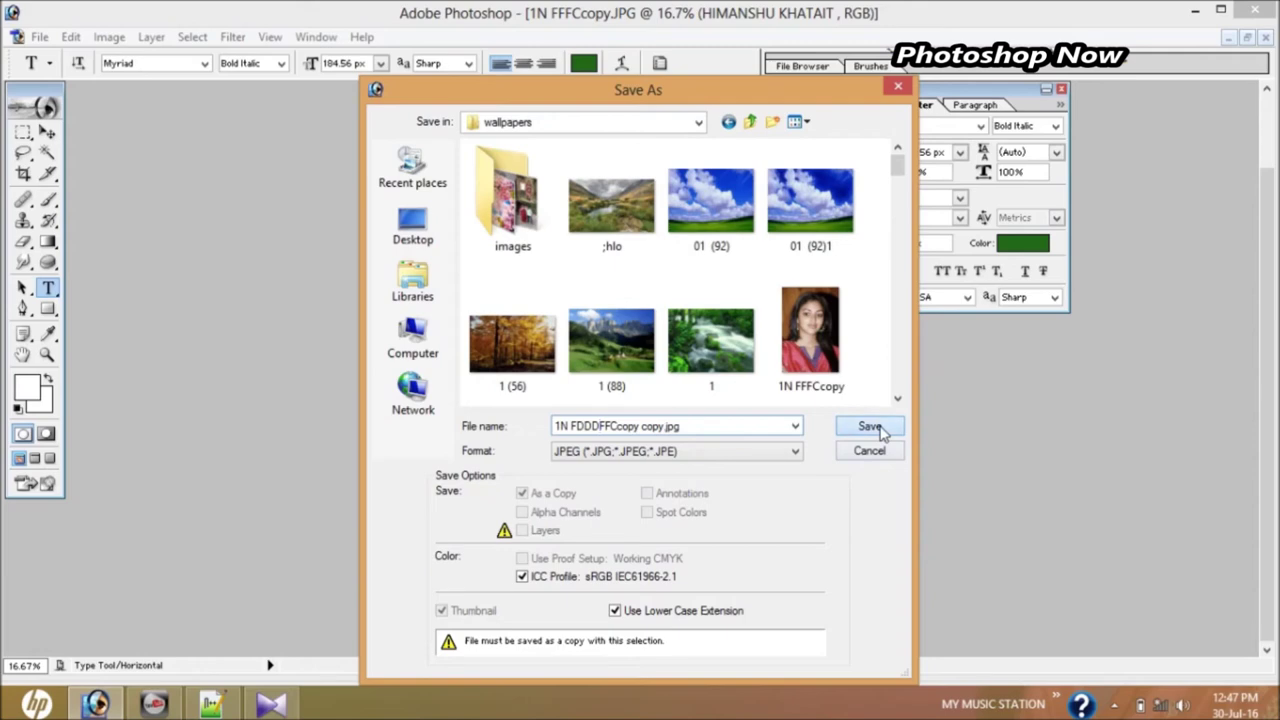
click(870, 427)
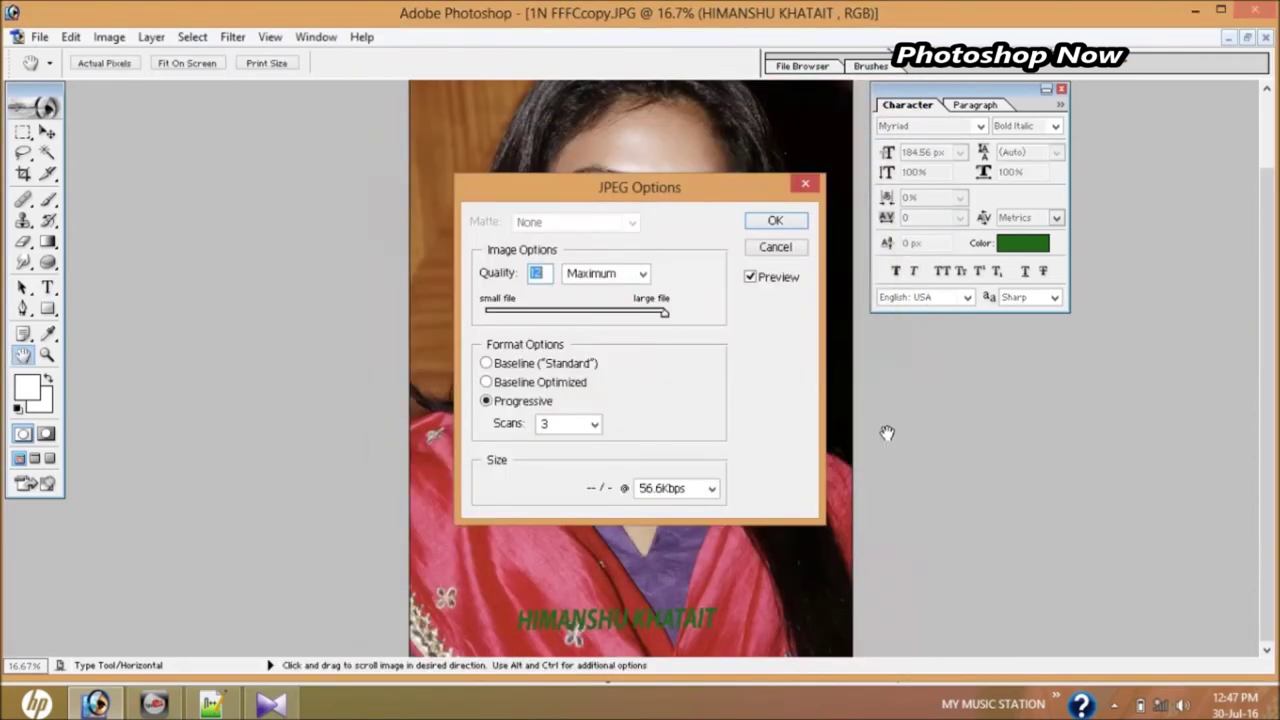
click(778, 223)
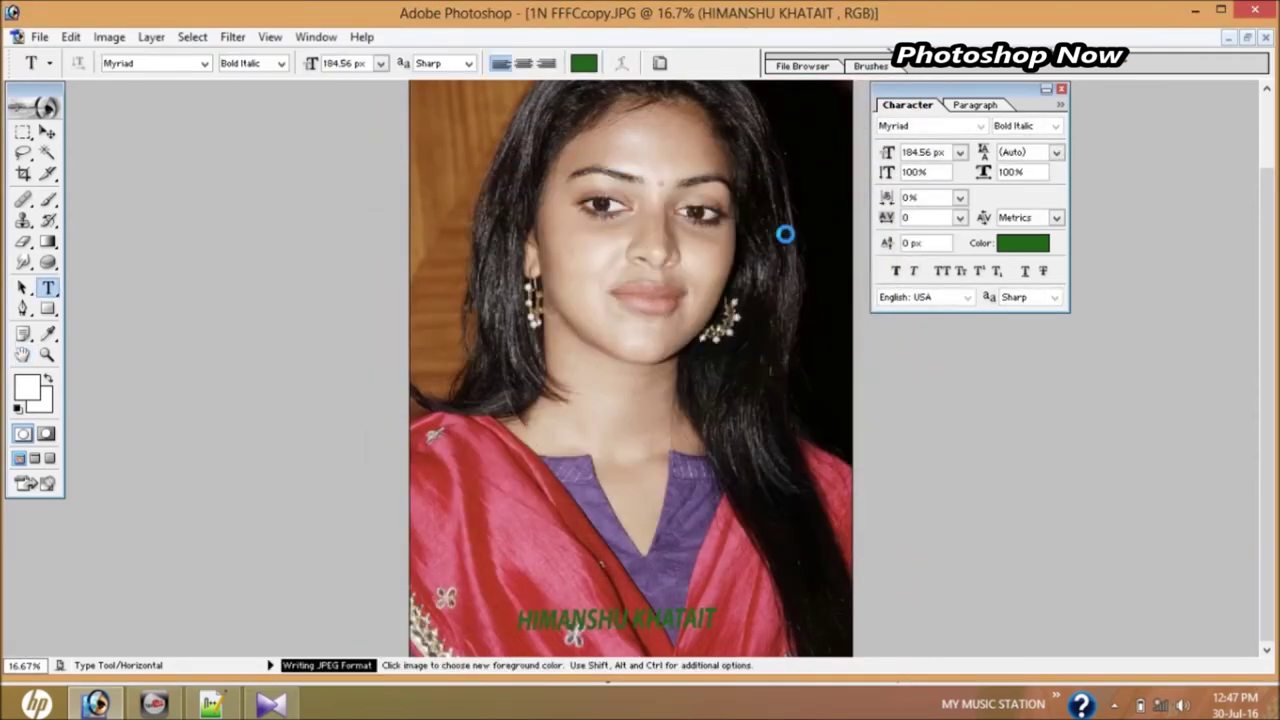
Step: Minimize Photoshop, open the wallpapers folder maximized, and open the 1N FDDDFFCcopy copy photo
click(1199, 10)
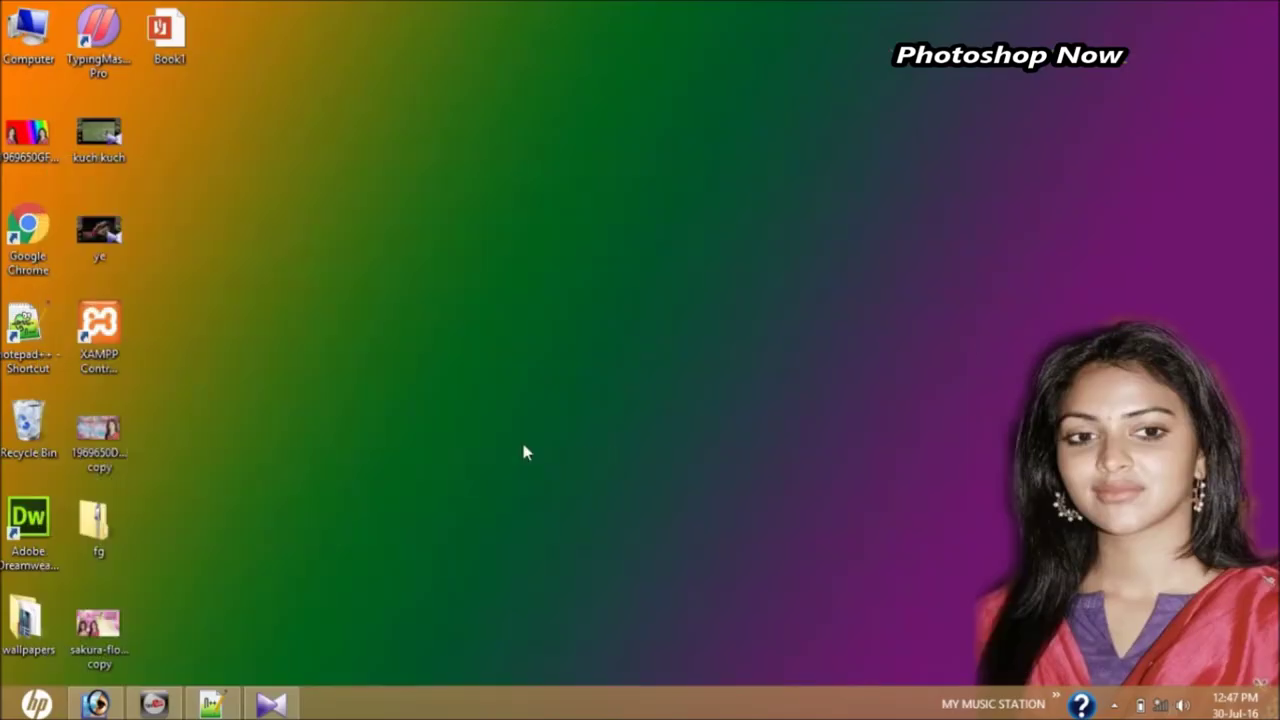
double_click(48, 625)
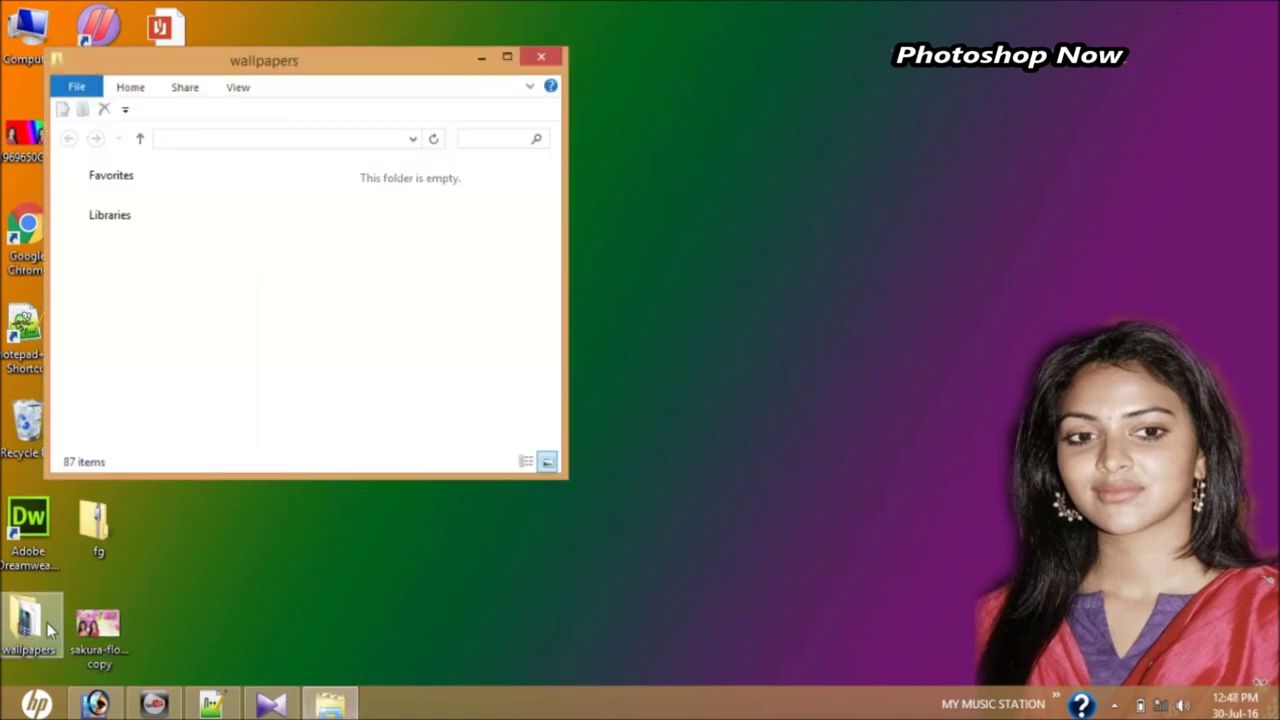
click(524, 57)
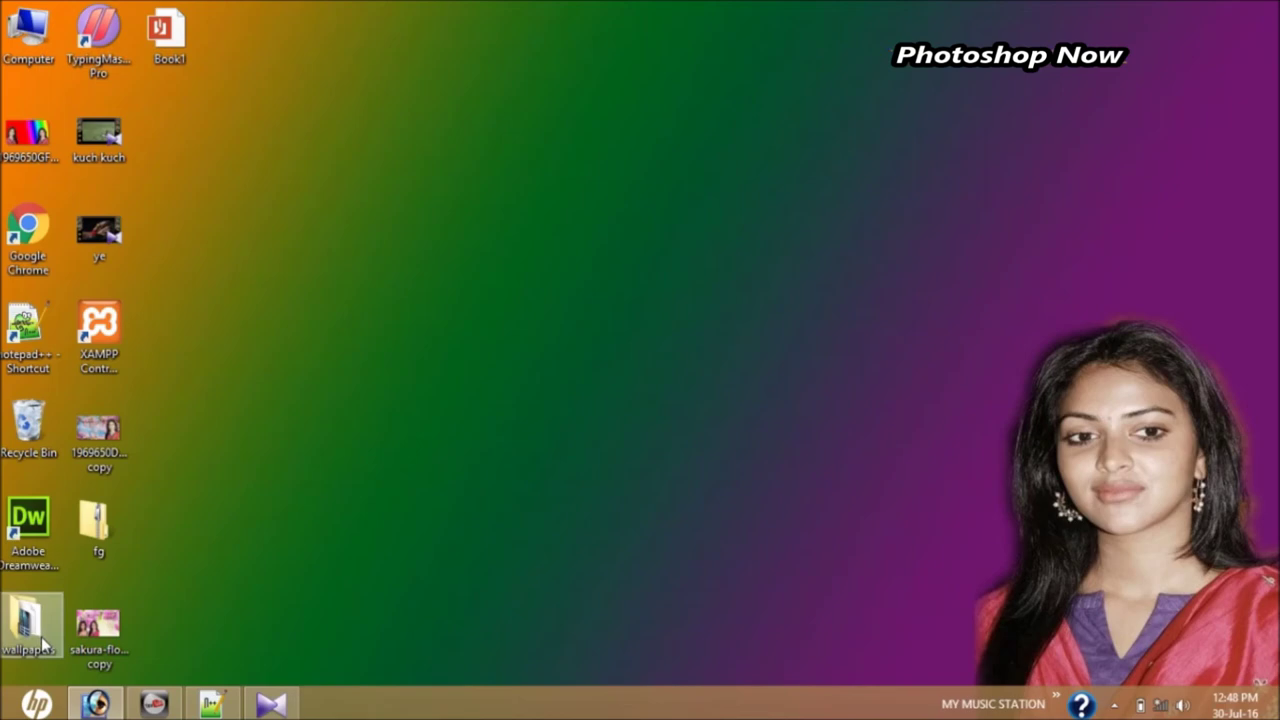
double_click(40, 640)
click(510, 60)
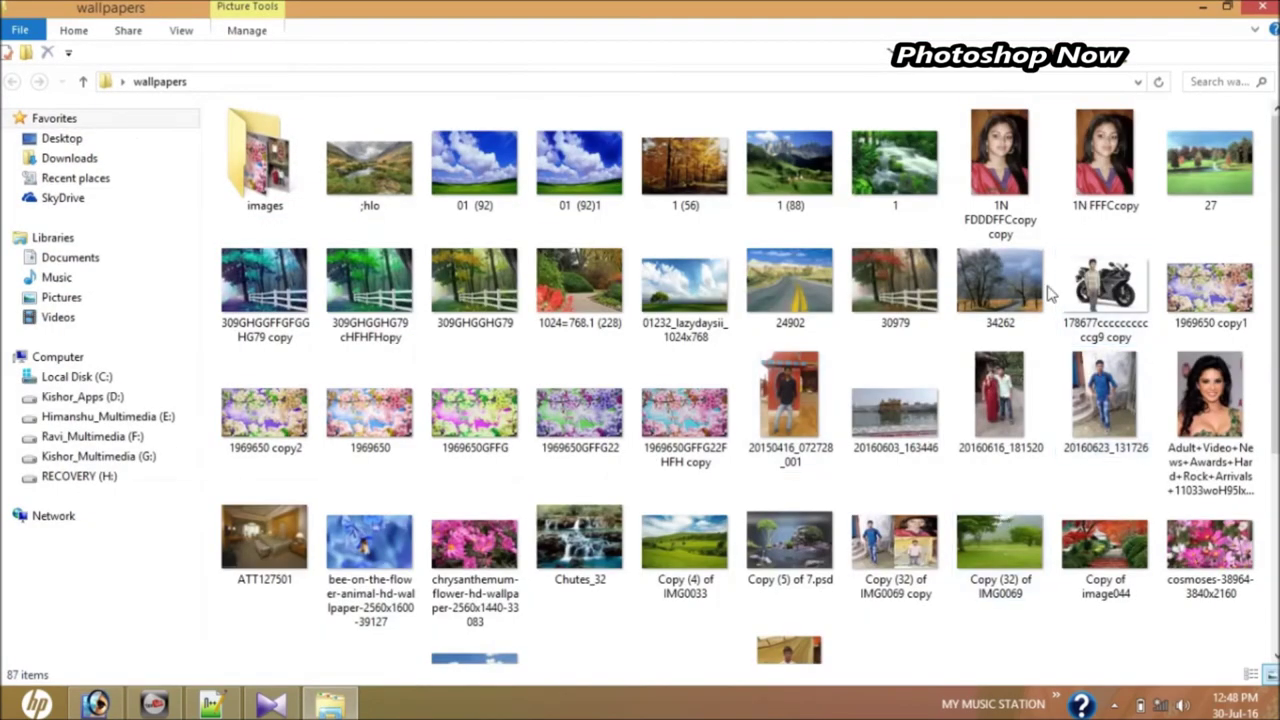
double_click(1000, 160)
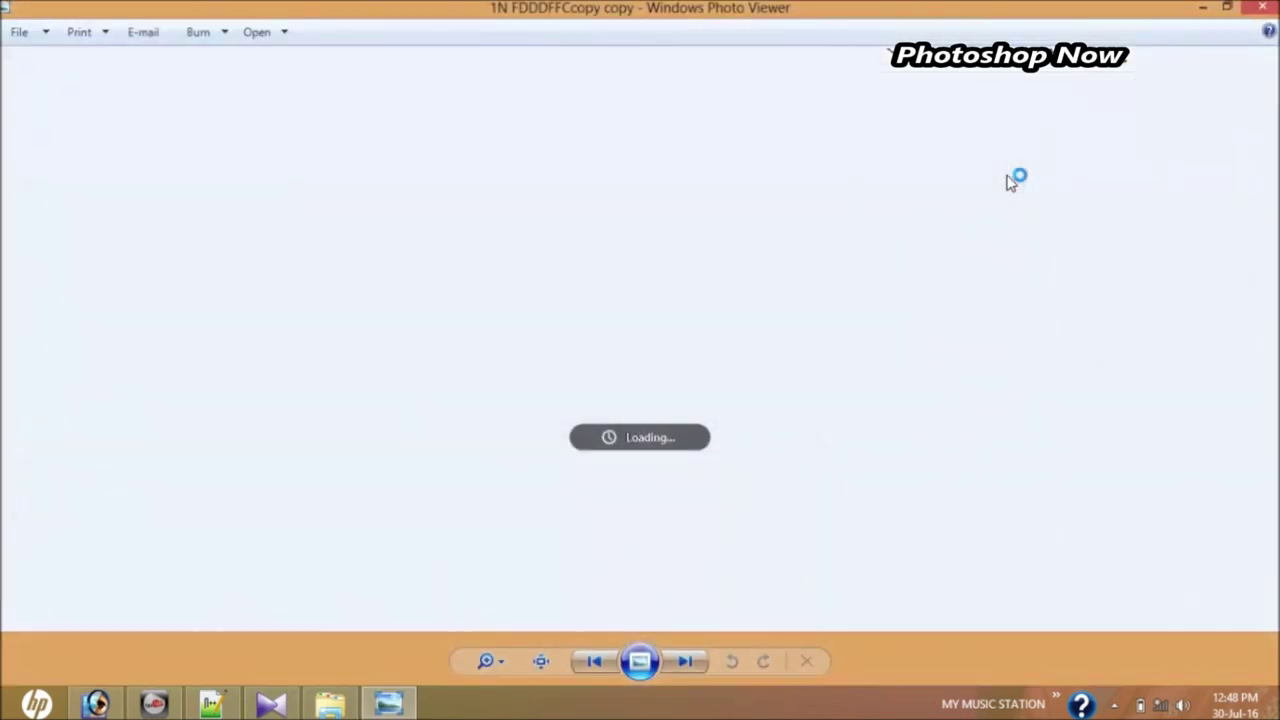
scroll(670, 456, up, 2)
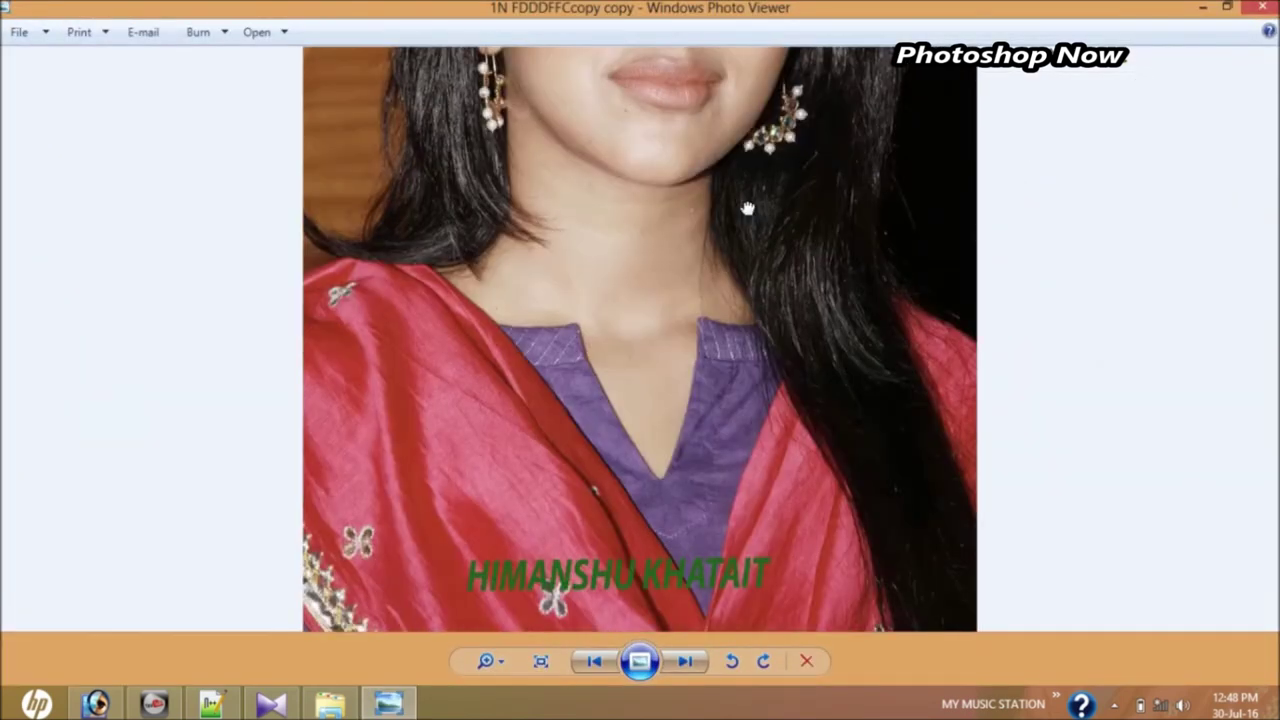
drag(750, 504, 748, 206)
scroll(709, 475, up, 1)
mouse_move(745, 512)
mouse_down()
mouse_move(769, 226)
mouse_move(737, 555)
mouse_up()
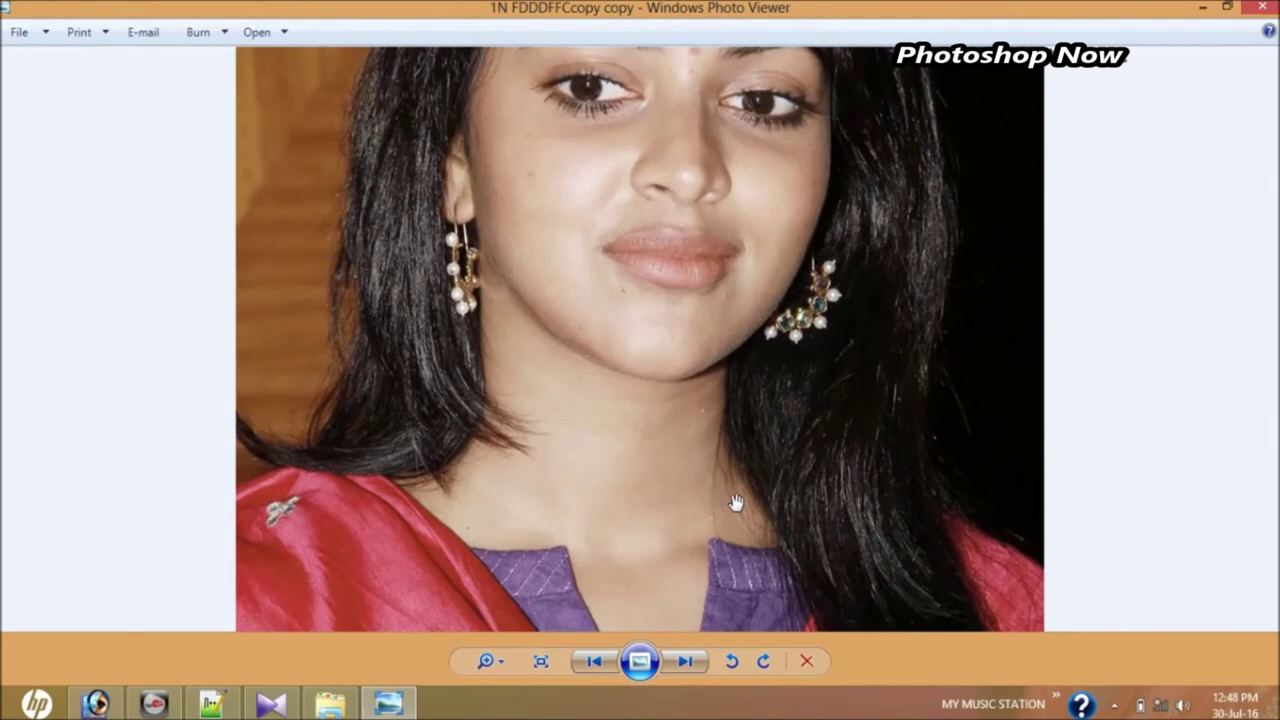
scroll(736, 430, down, 1)
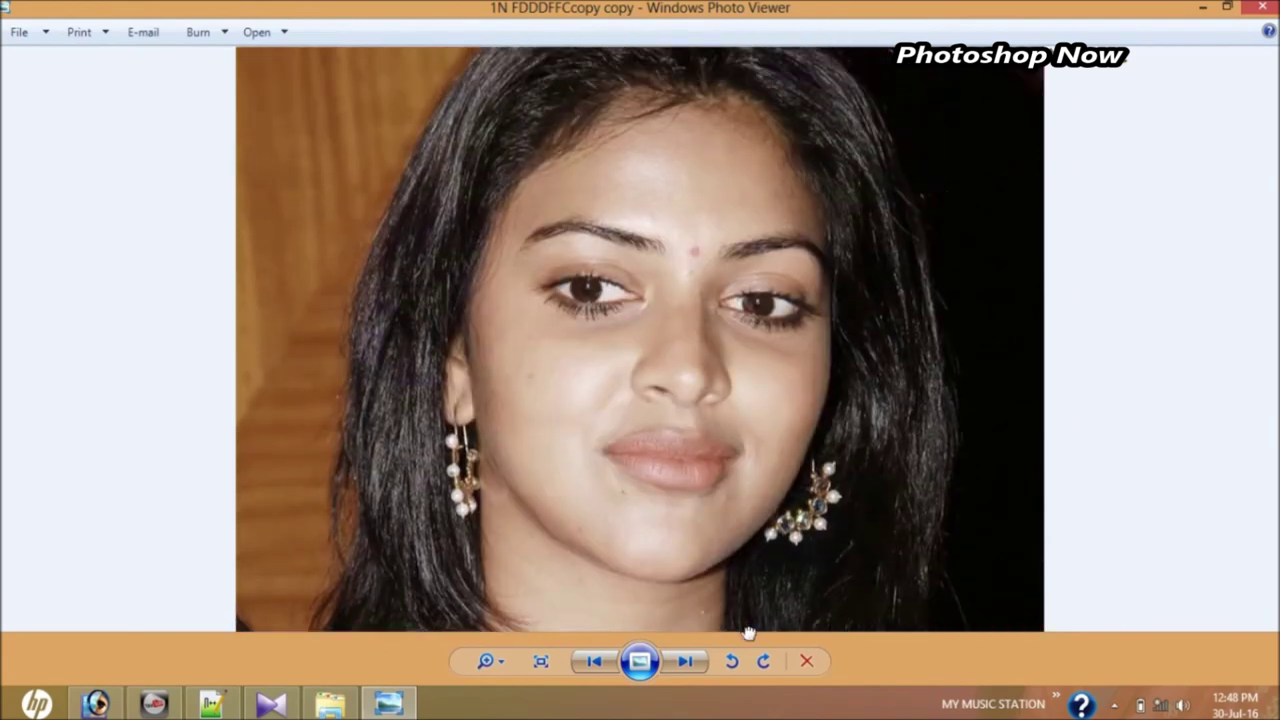
scroll(779, 391, up, 1)
drag(752, 620, 750, 400)
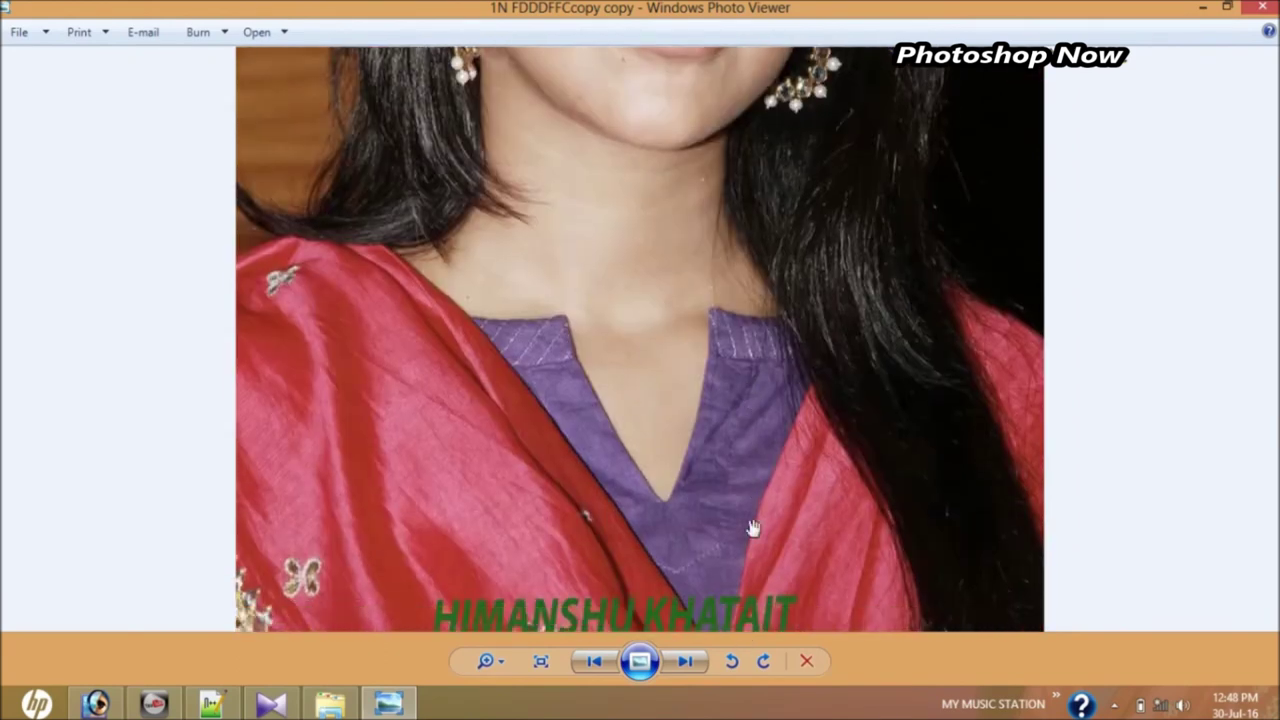